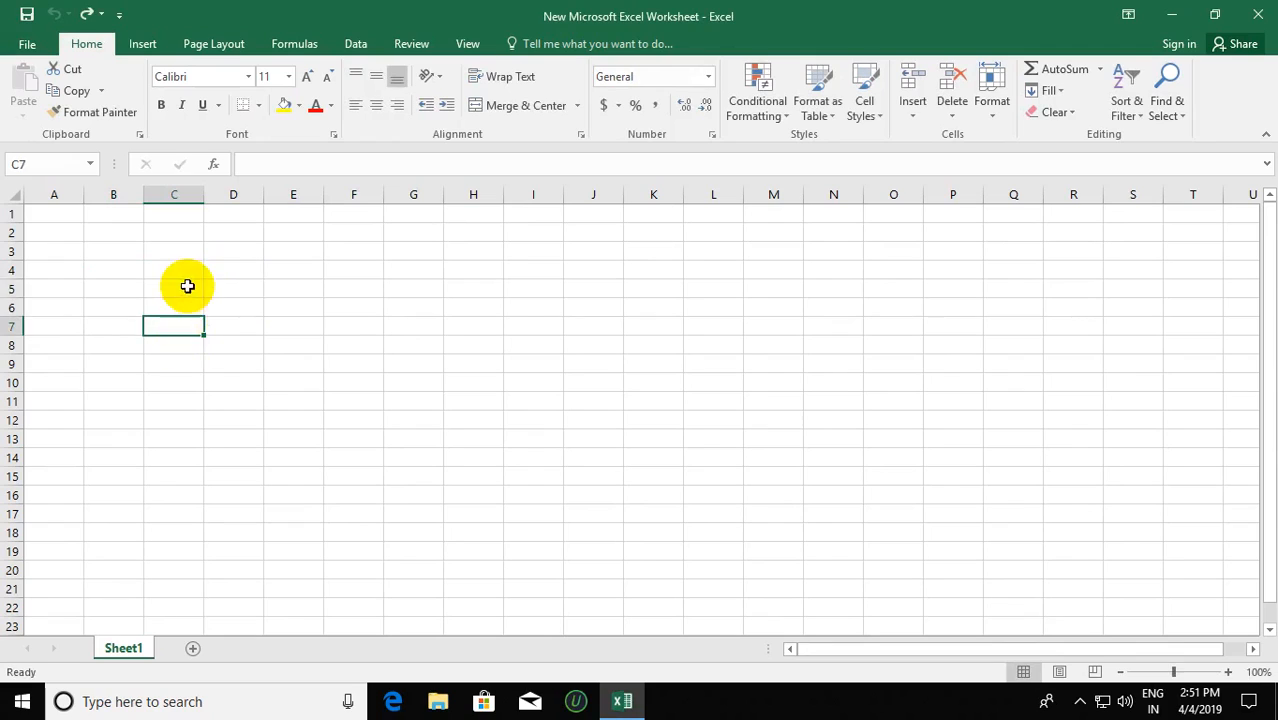
# - Merge and center cells C5:E5 and enter the title "Assignment" in the merged cell
pyautogui.moveTo(185, 288); pyautogui.dragTo(315, 290)
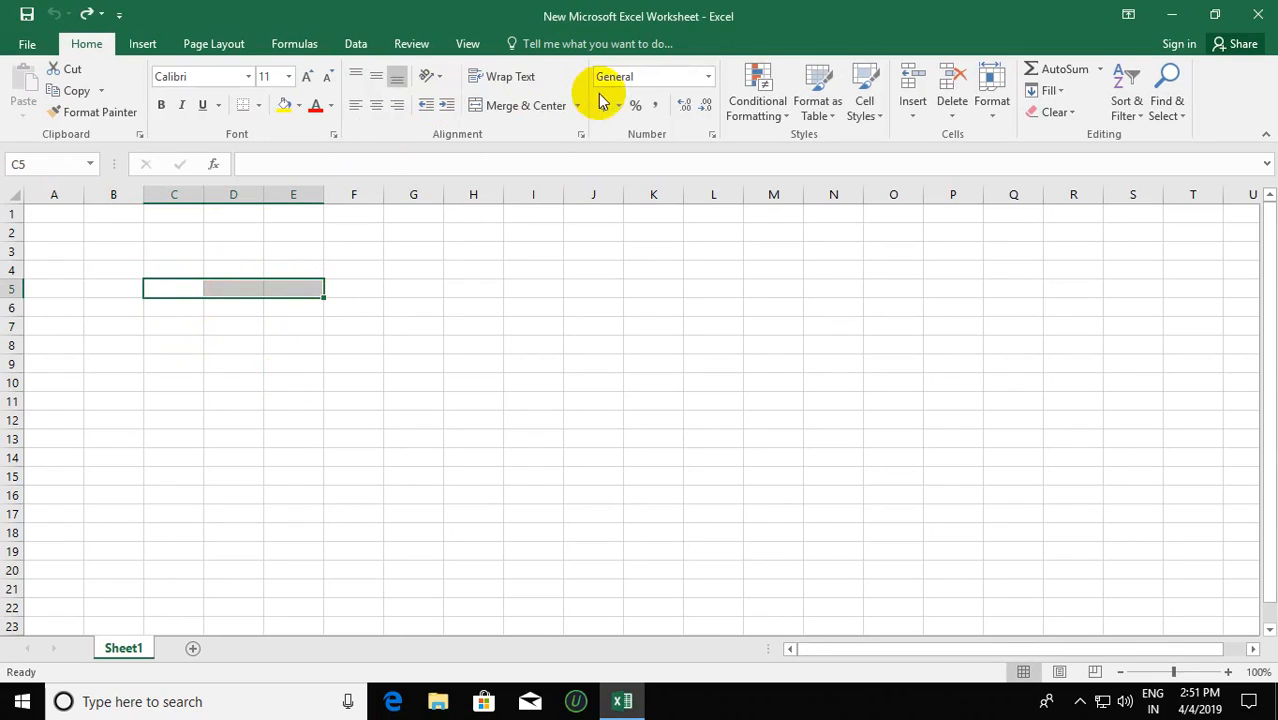
pyautogui.click(518, 106)
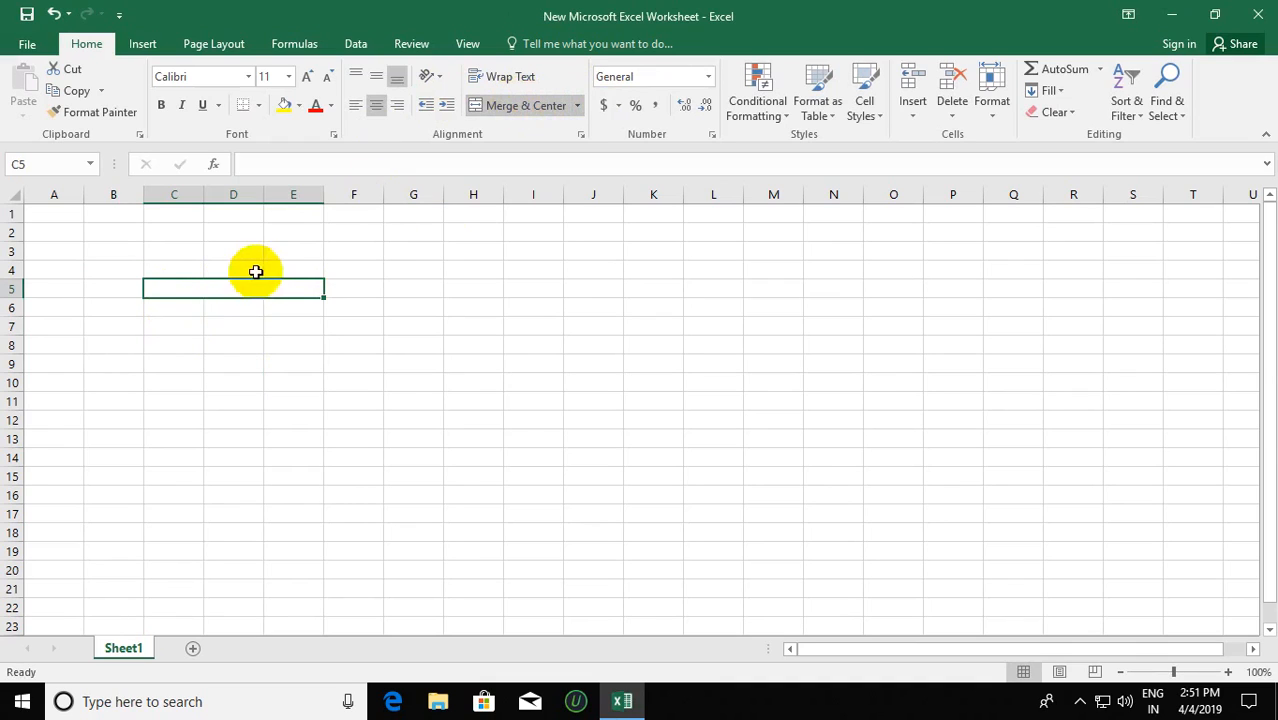
pyautogui.click(230, 382)
pyautogui.doubleClick(225, 288)
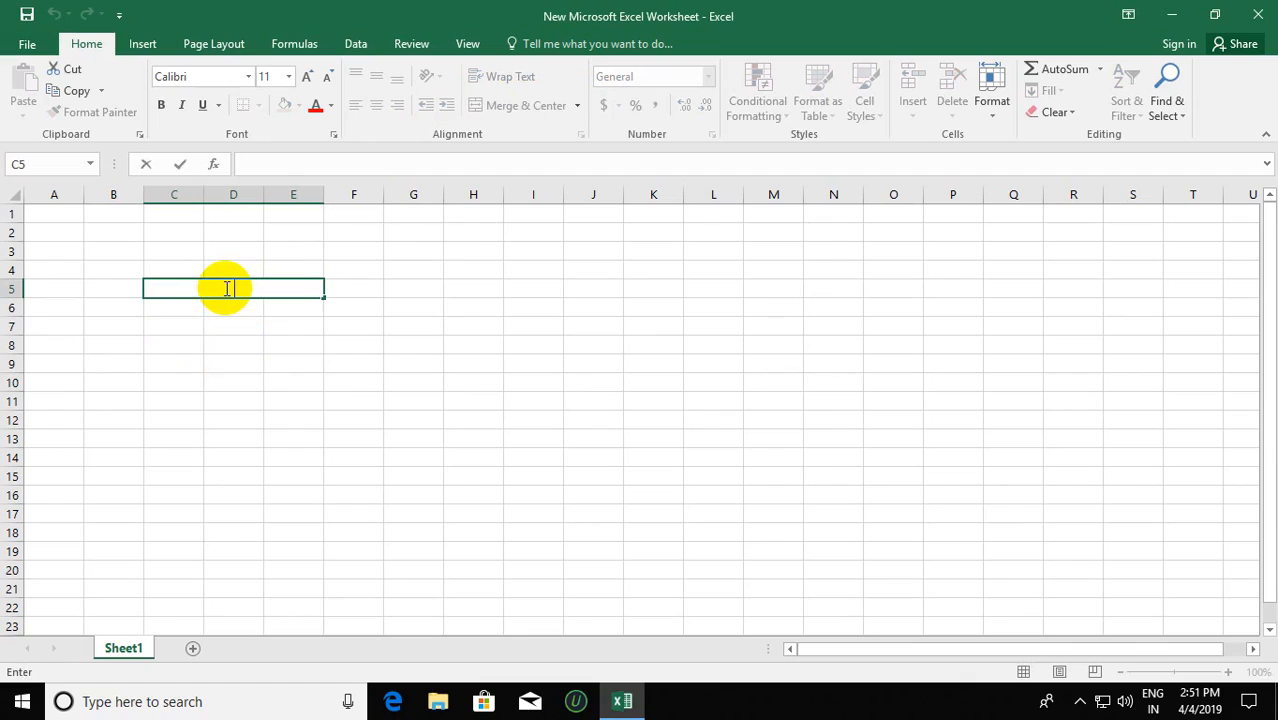
pyautogui.write('Assignment')
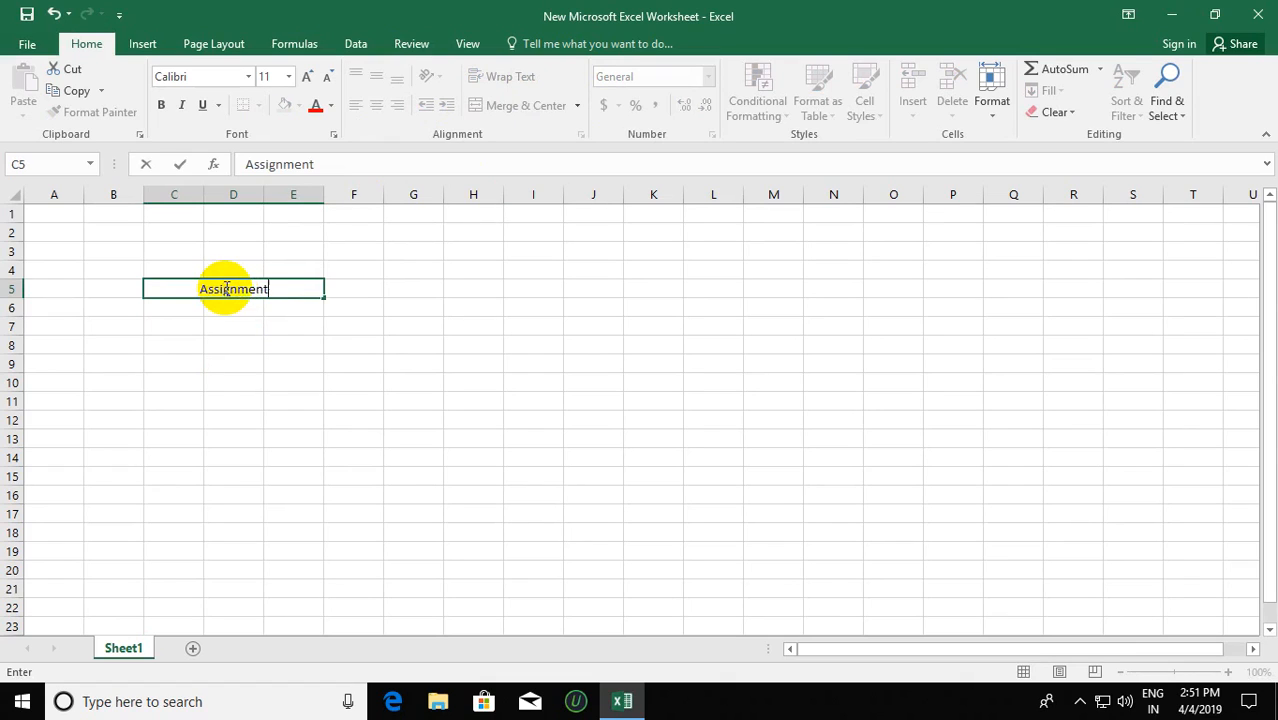
# - Enter the subject headings Biology, English and Math in cells C6, D6 and E6
pyautogui.click(187, 307)
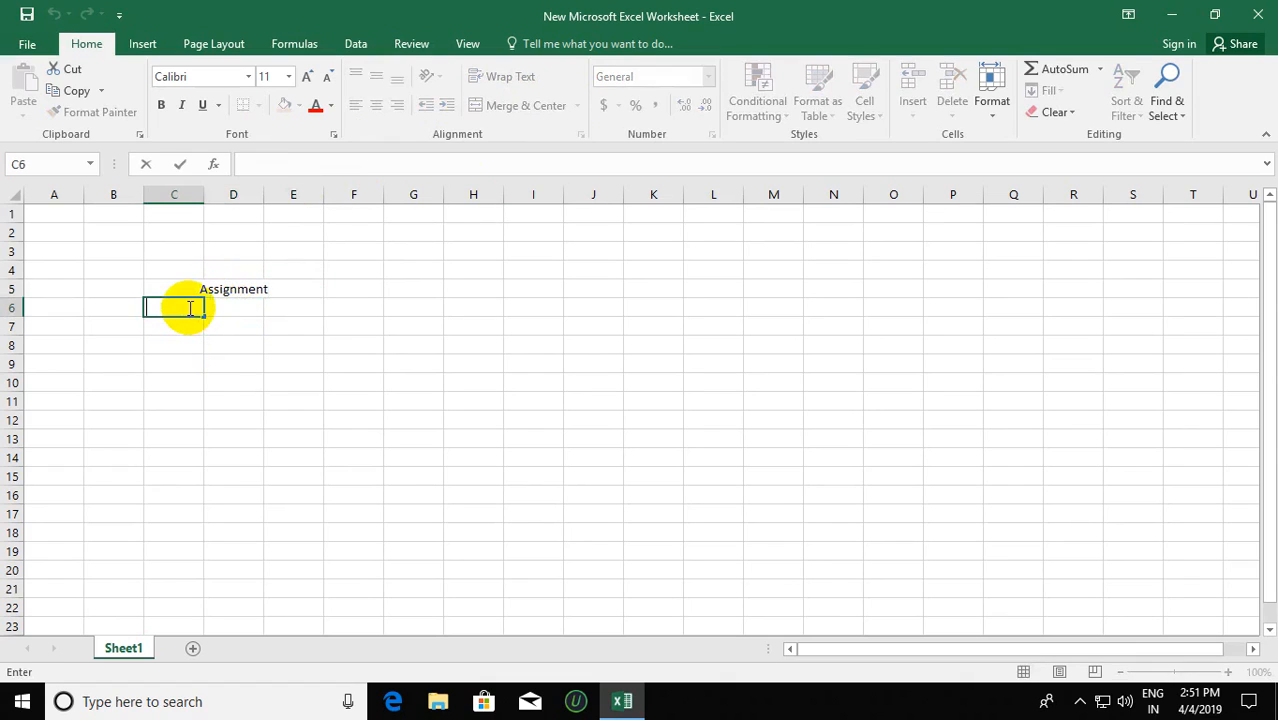
pyautogui.write('Biology')
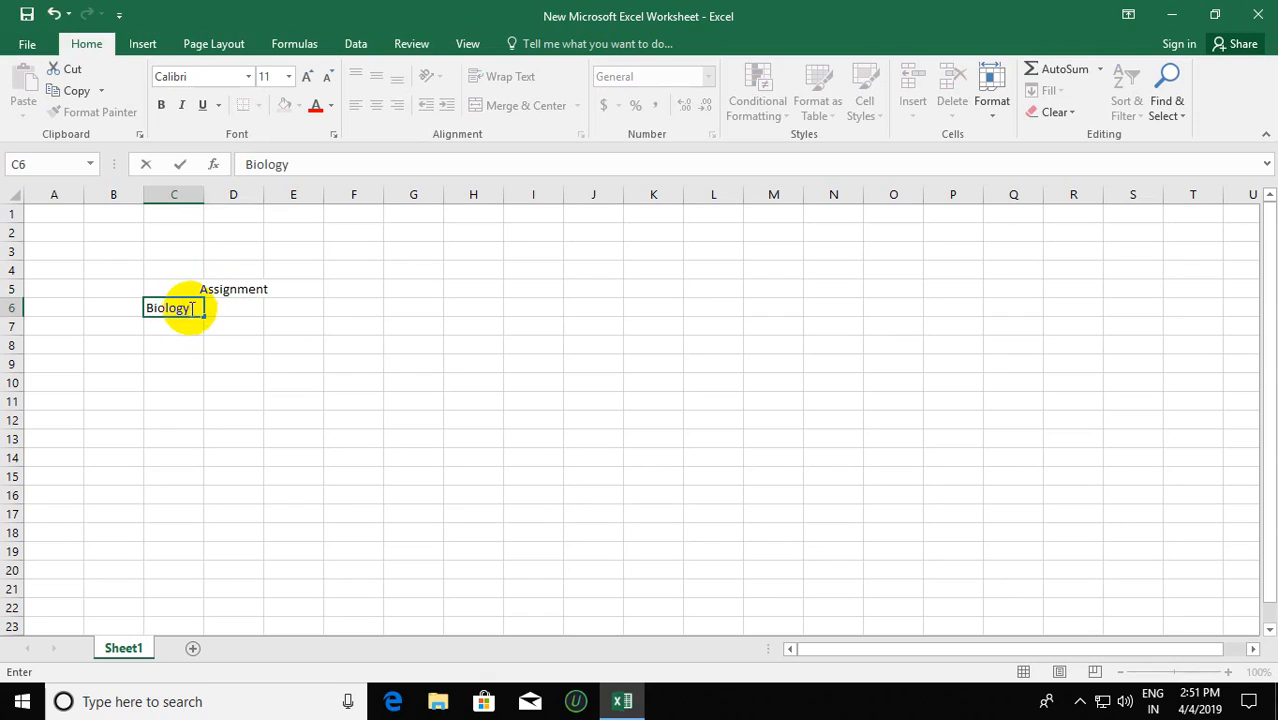
pyautogui.click(229, 306)
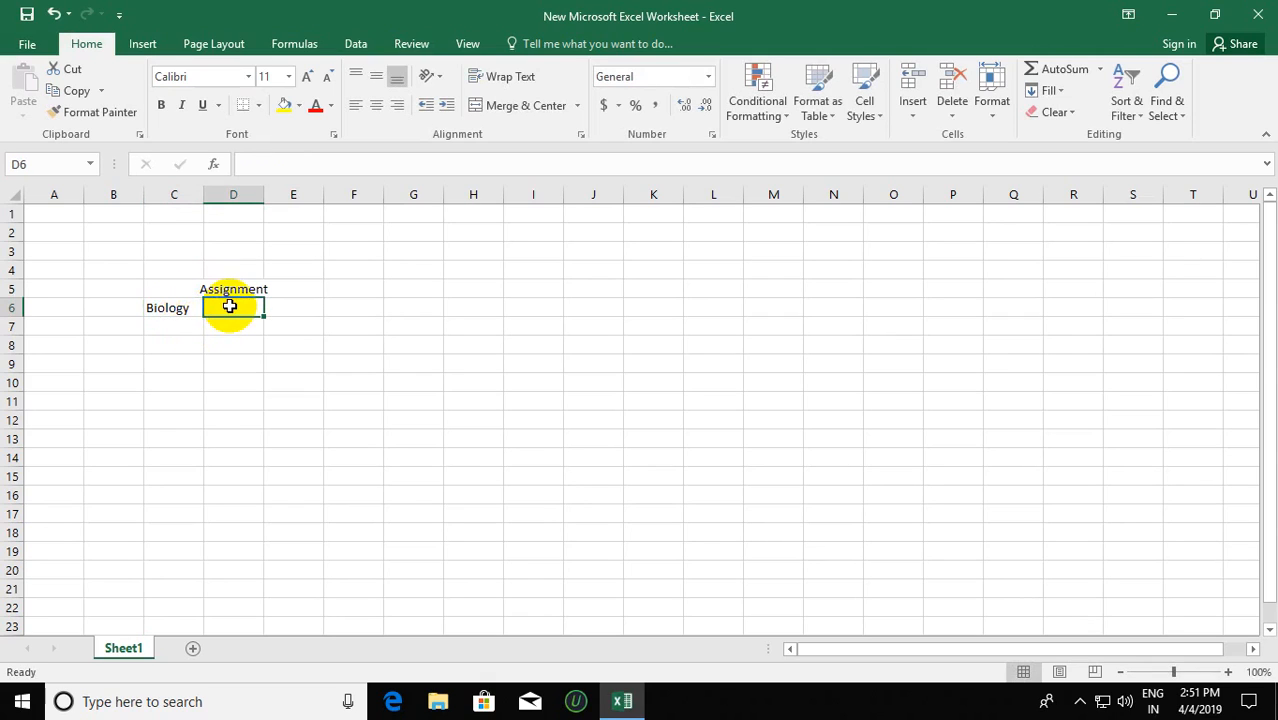
pyautogui.write('En')
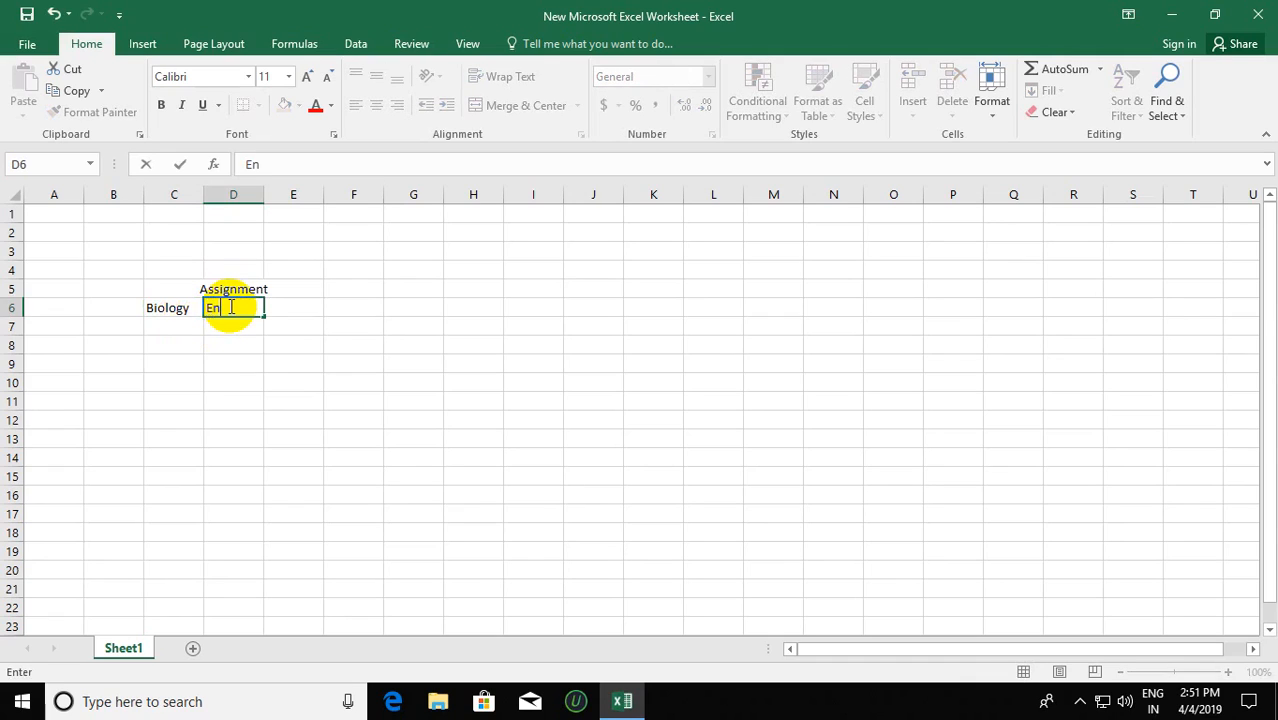
pyautogui.write('glish')
pyautogui.click(301, 304)
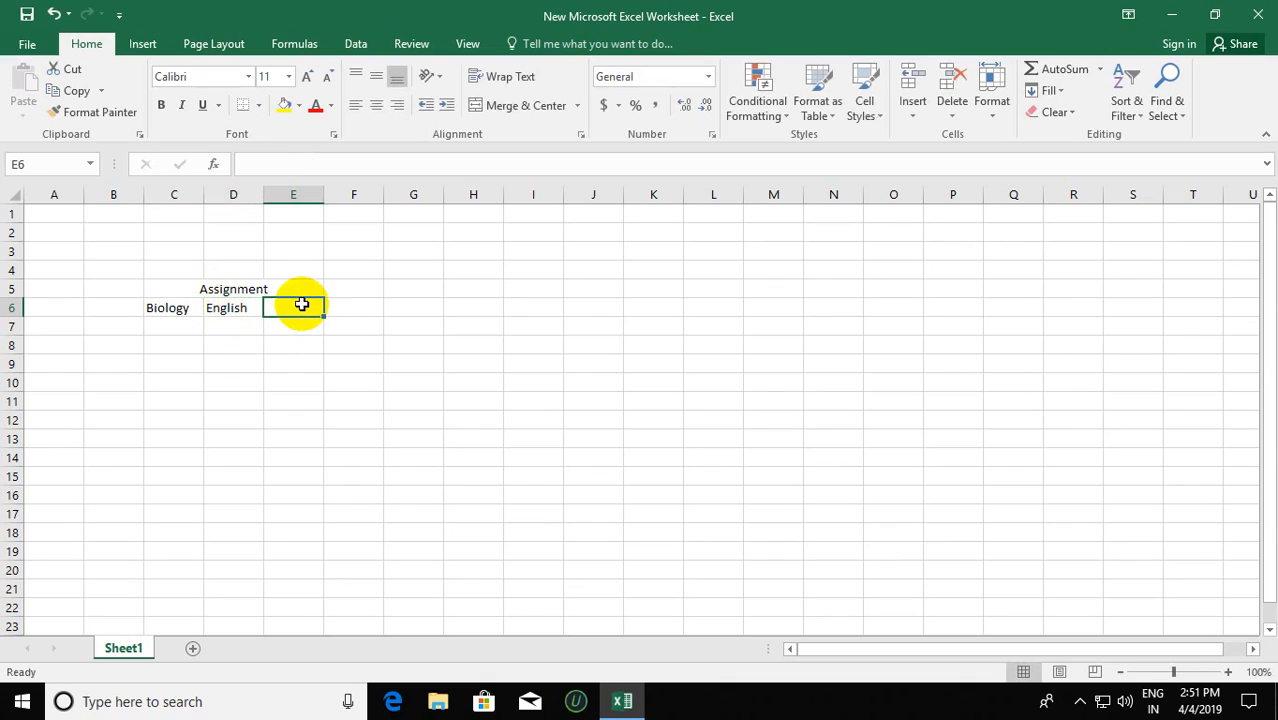
pyautogui.write('Ma')
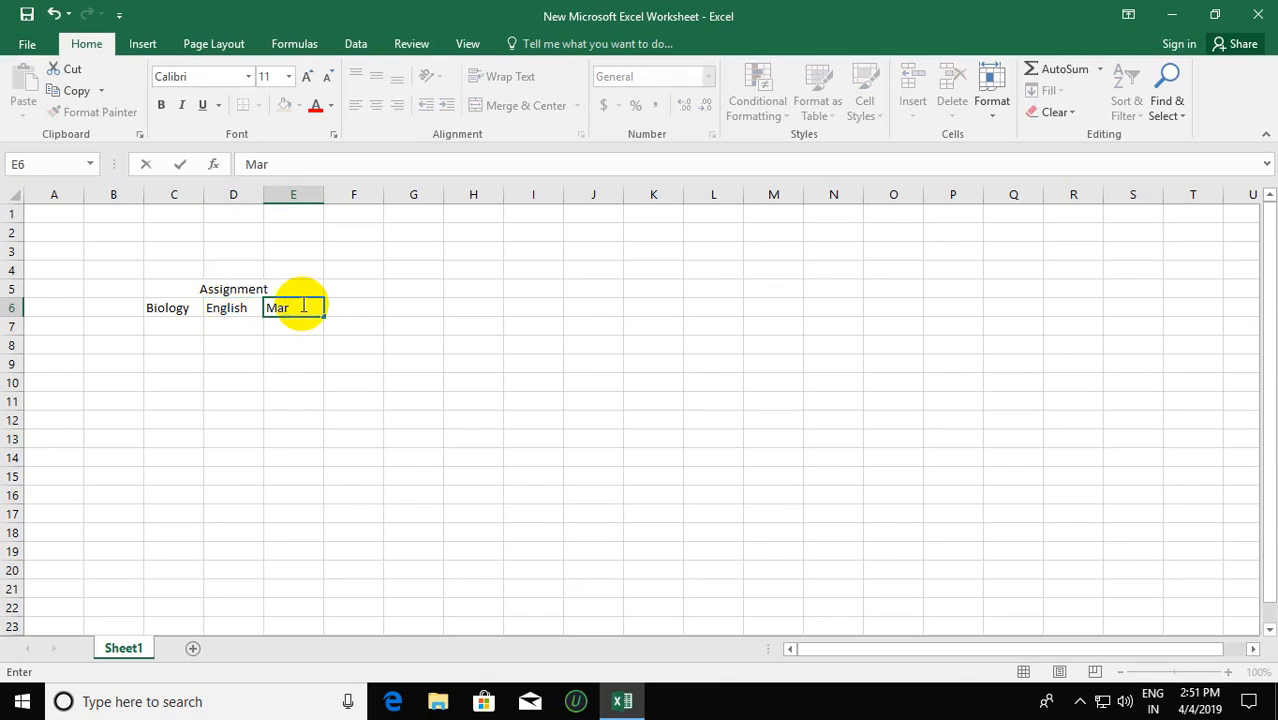
pyautogui.write('th')
pyautogui.click(258, 349)
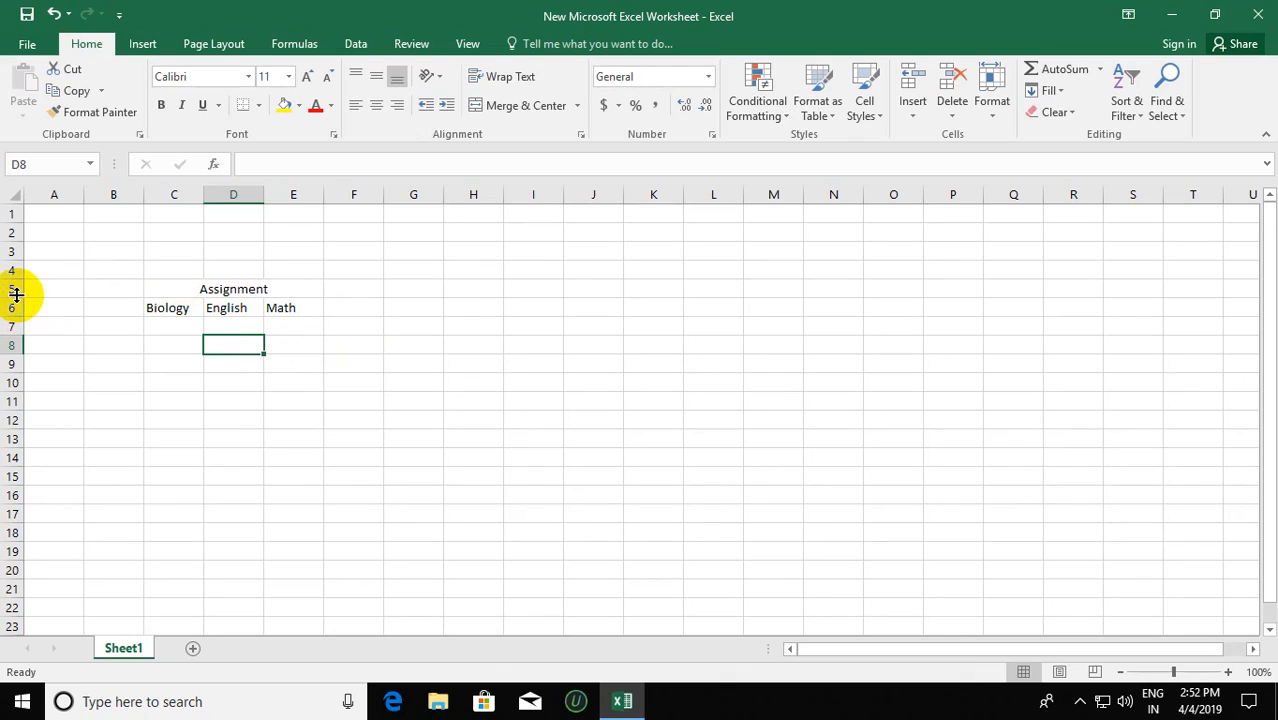
# - Make rows 5 and 6 about twice as tall and middle-align the Assignment title vertically
pyautogui.moveTo(16, 295); pyautogui.dragTo(15, 318)
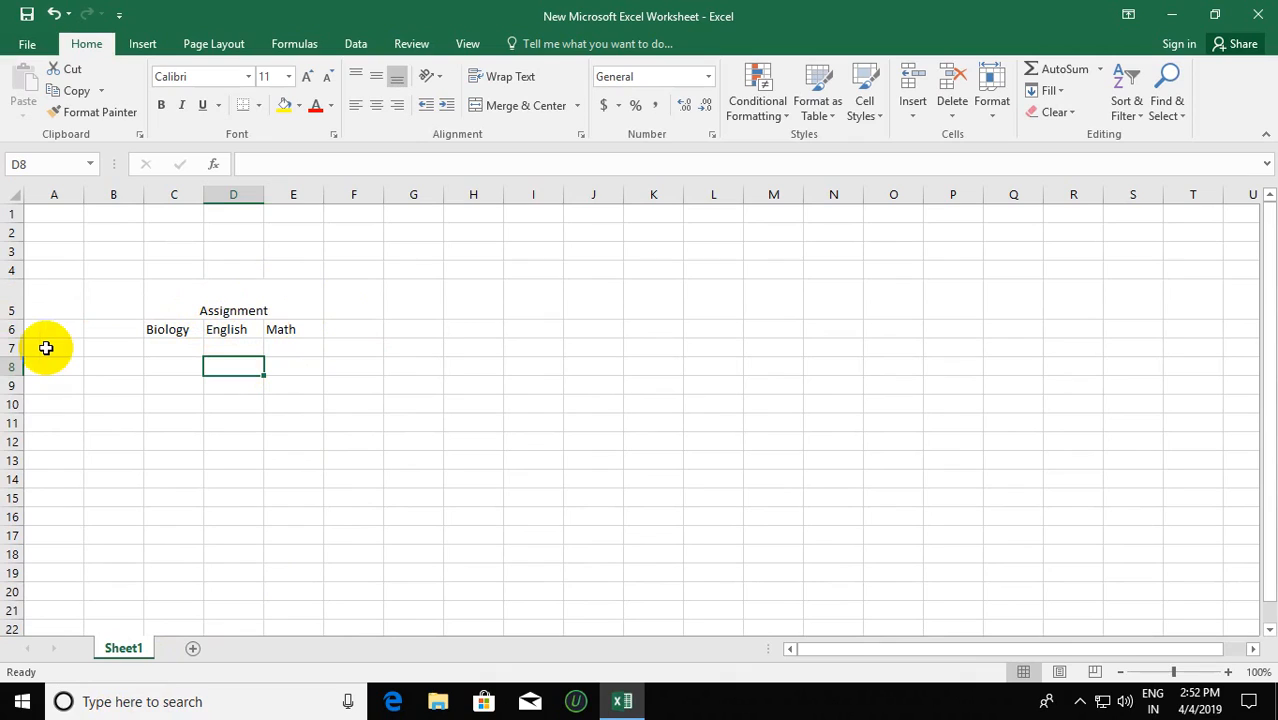
pyautogui.moveTo(12, 338); pyautogui.dragTo(12, 358)
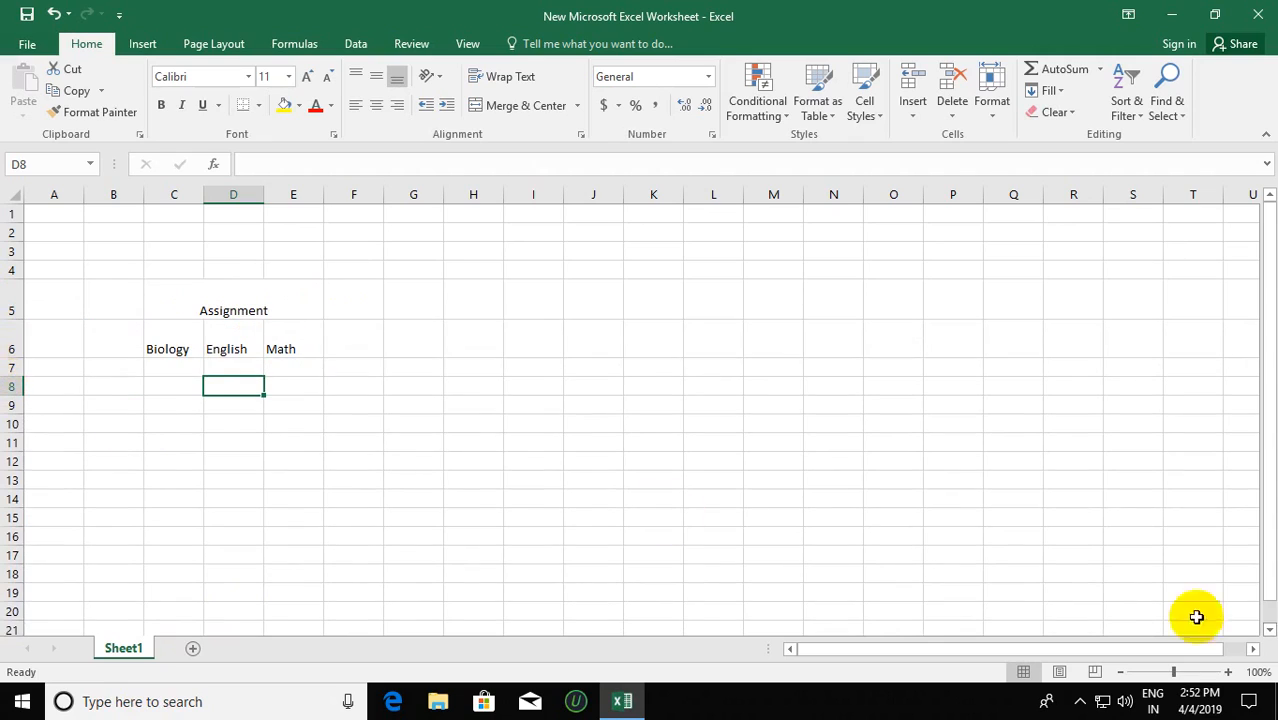
pyautogui.click(195, 306)
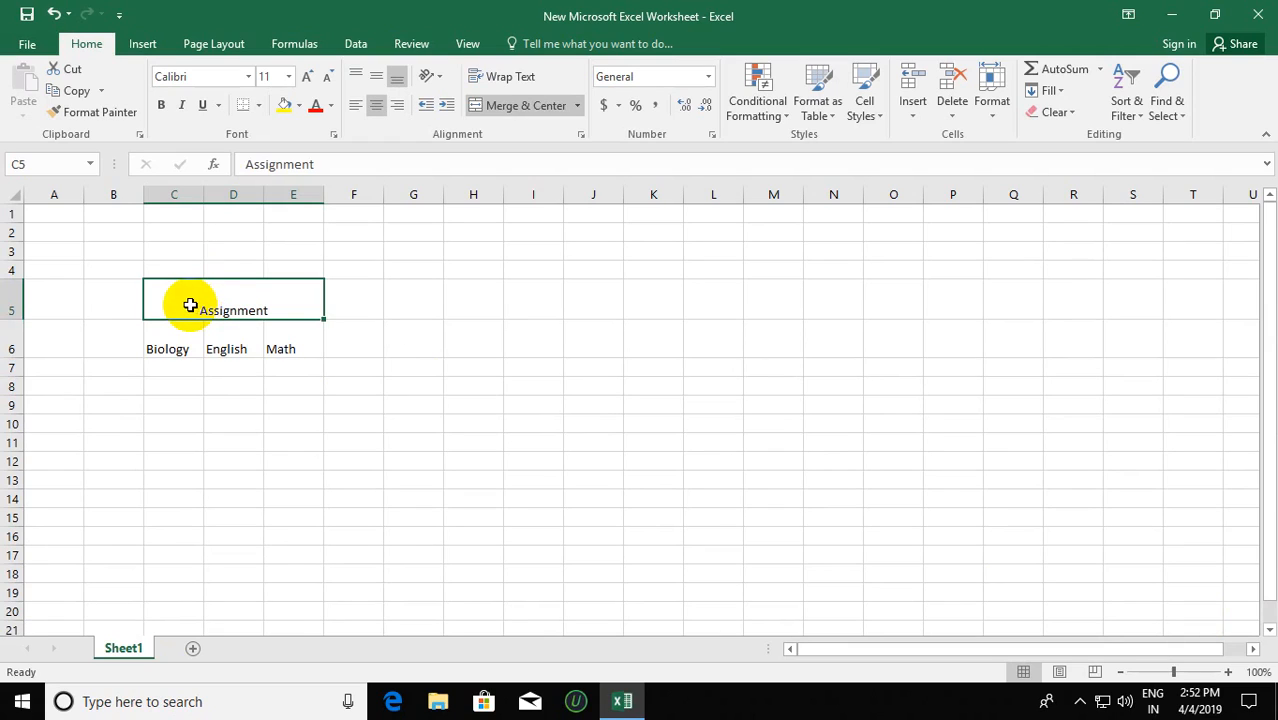
pyautogui.click(376, 80)
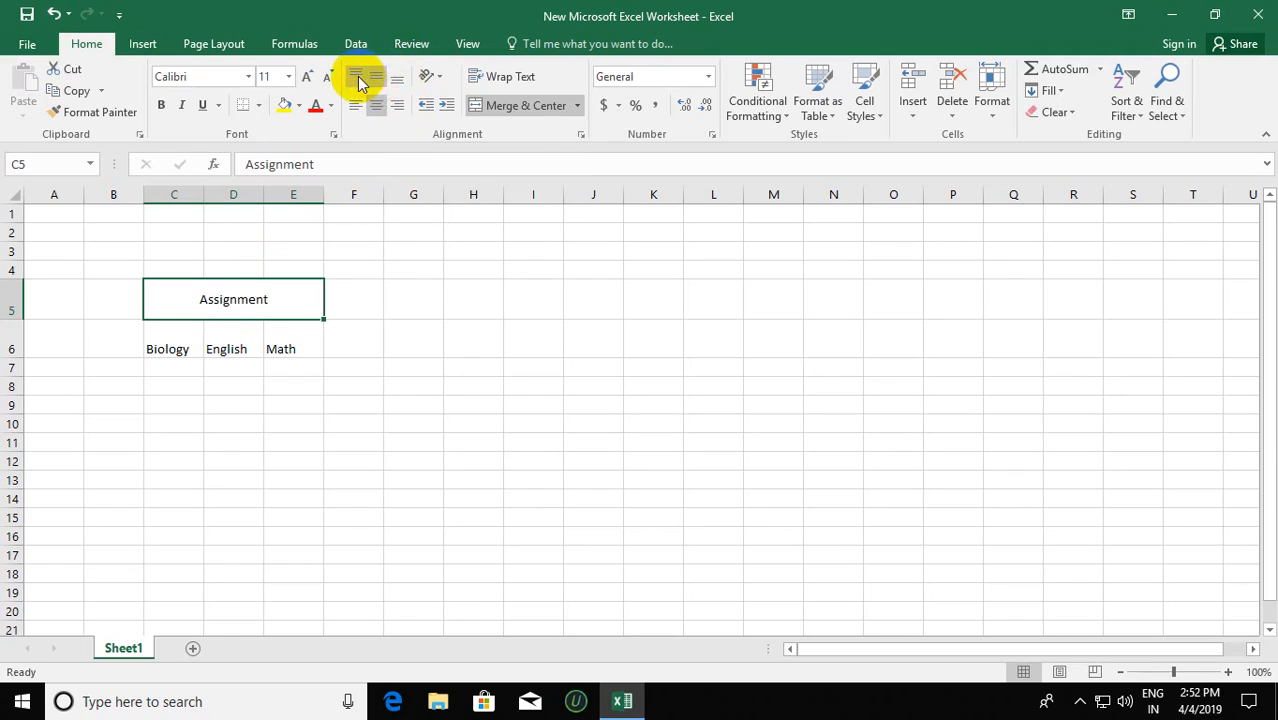
pyautogui.click(360, 82)
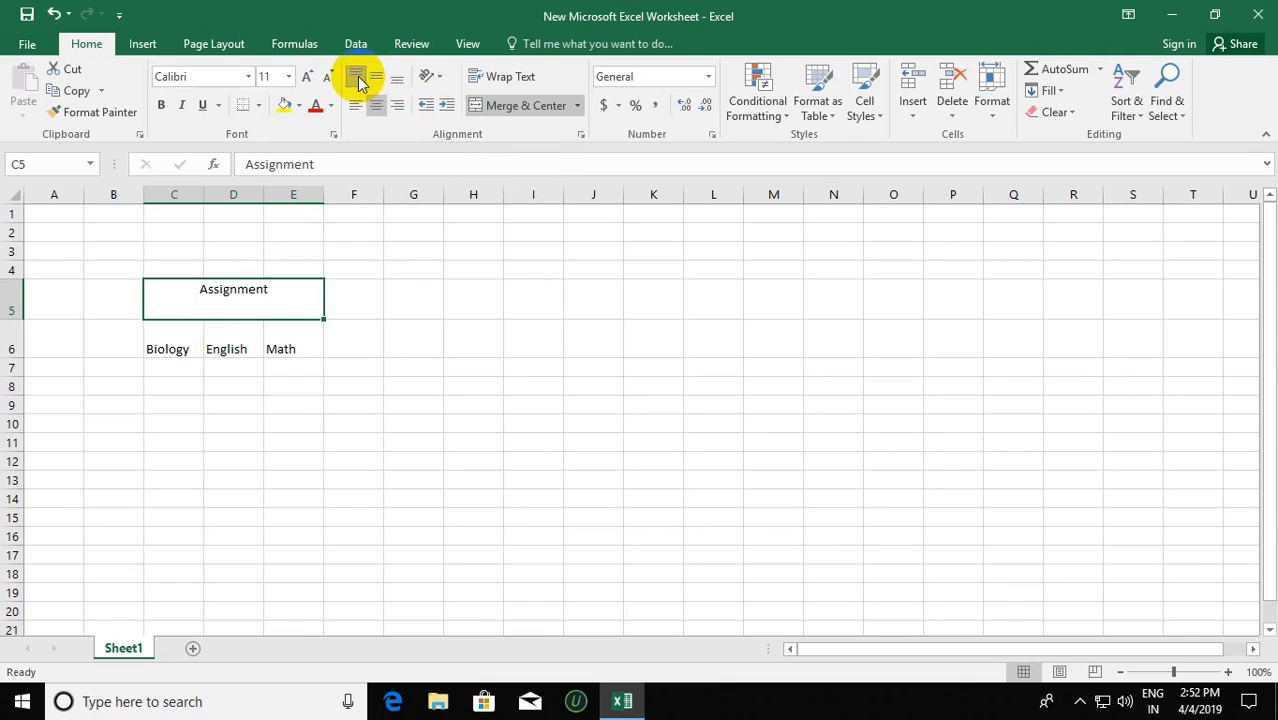
pyautogui.click(376, 81)
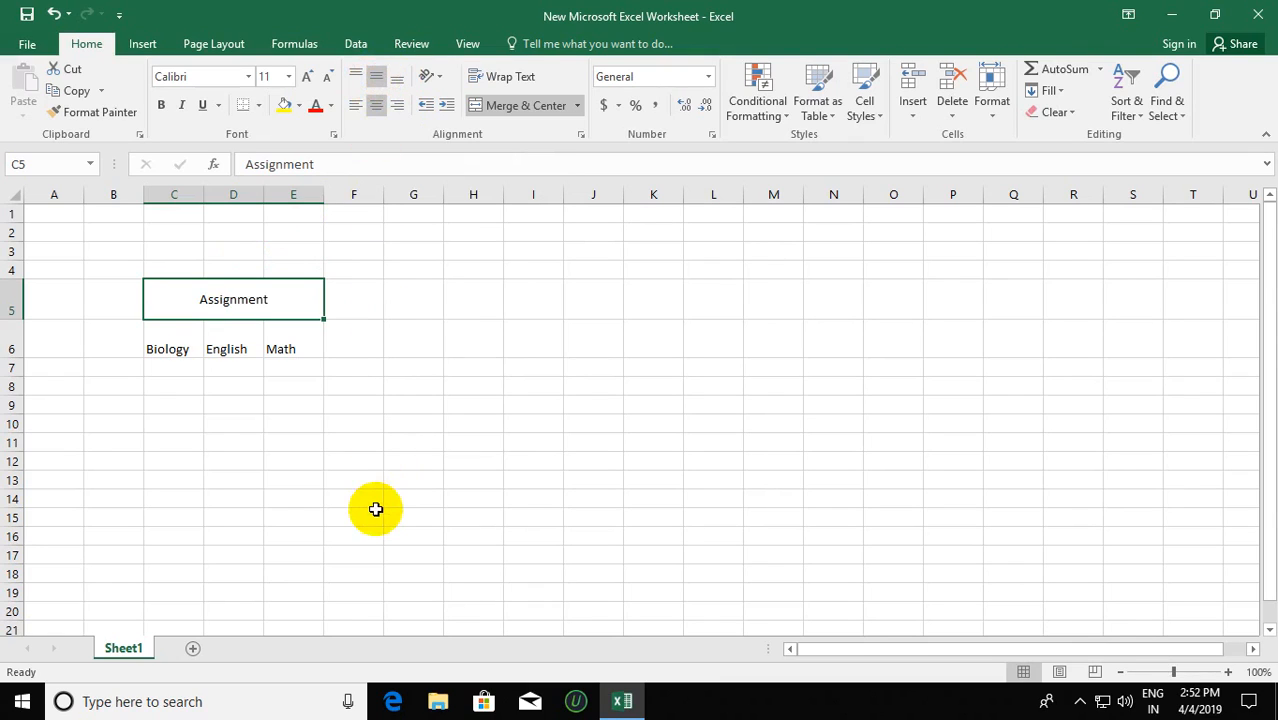
# - Center the Biology, English and Math headings in C6:E6 both horizontally and vertically
pyautogui.click(214, 372)
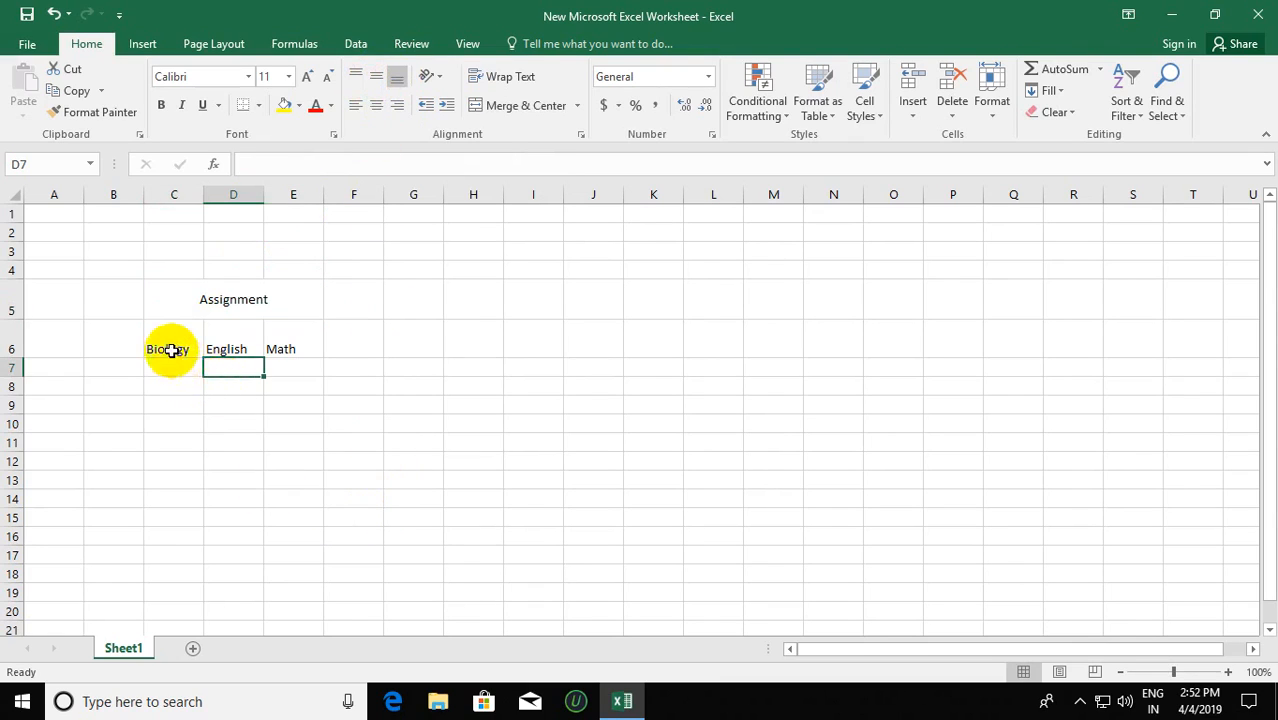
pyautogui.click(165, 345)
pyautogui.moveTo(155, 339); pyautogui.dragTo(302, 341)
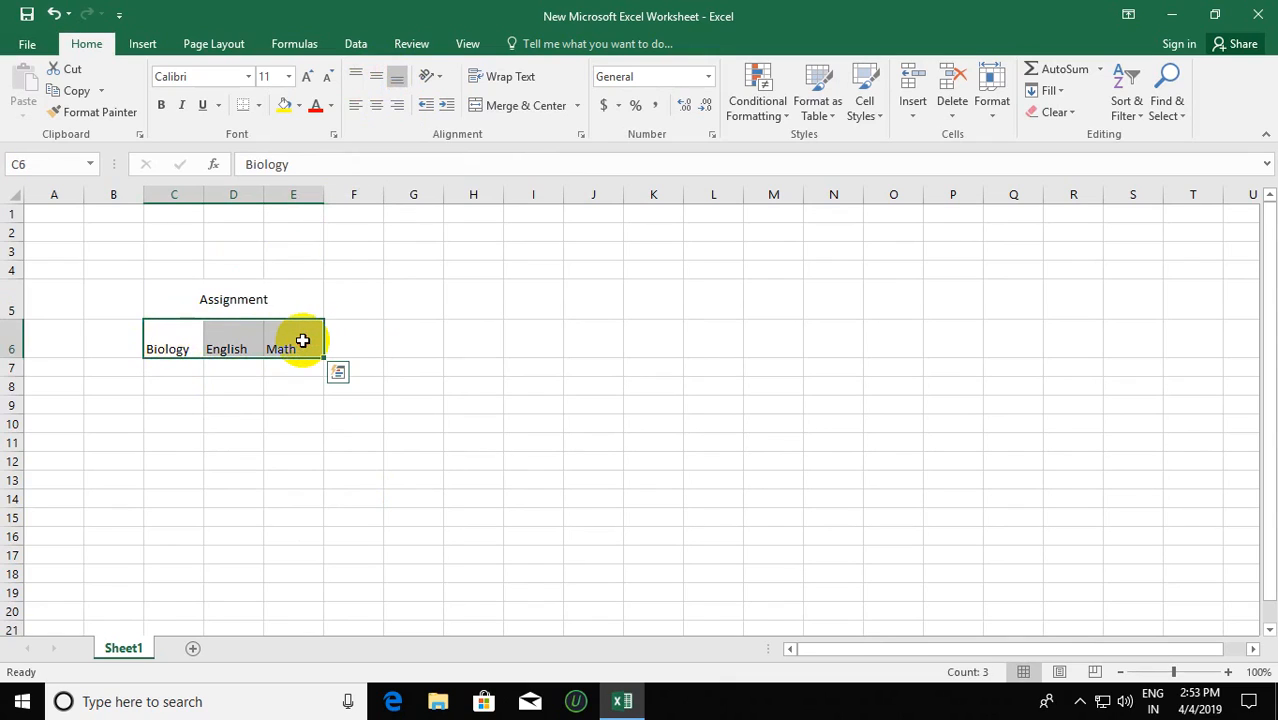
pyautogui.click(376, 106)
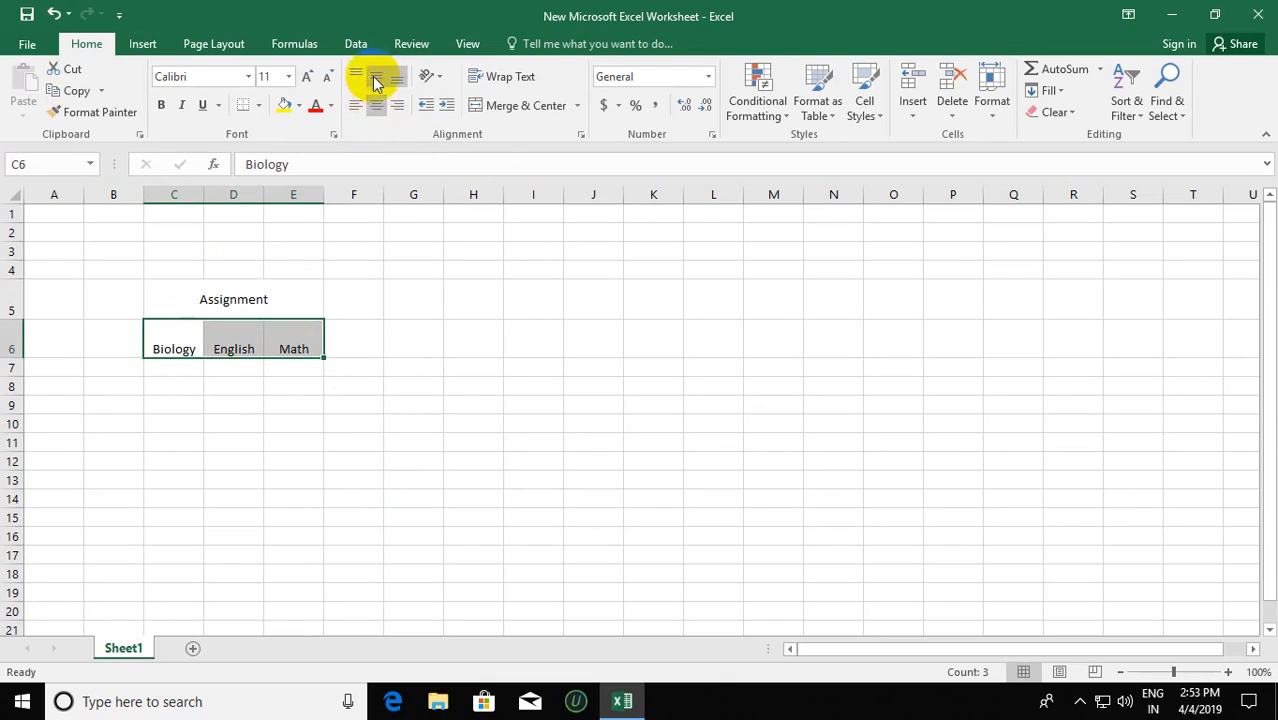
pyautogui.click(376, 77)
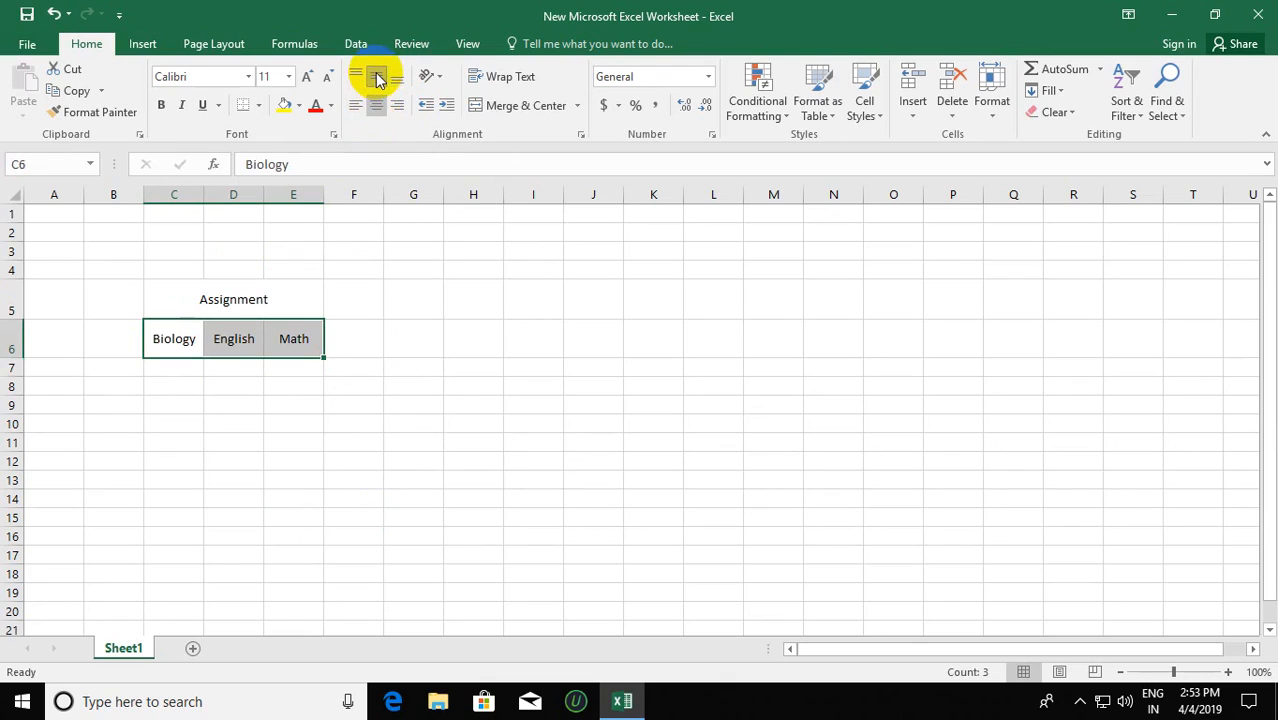
# - Fill the merged Assignment cell with light blue and the Biology cell with the next darker shade of blue
pyautogui.click(230, 305)
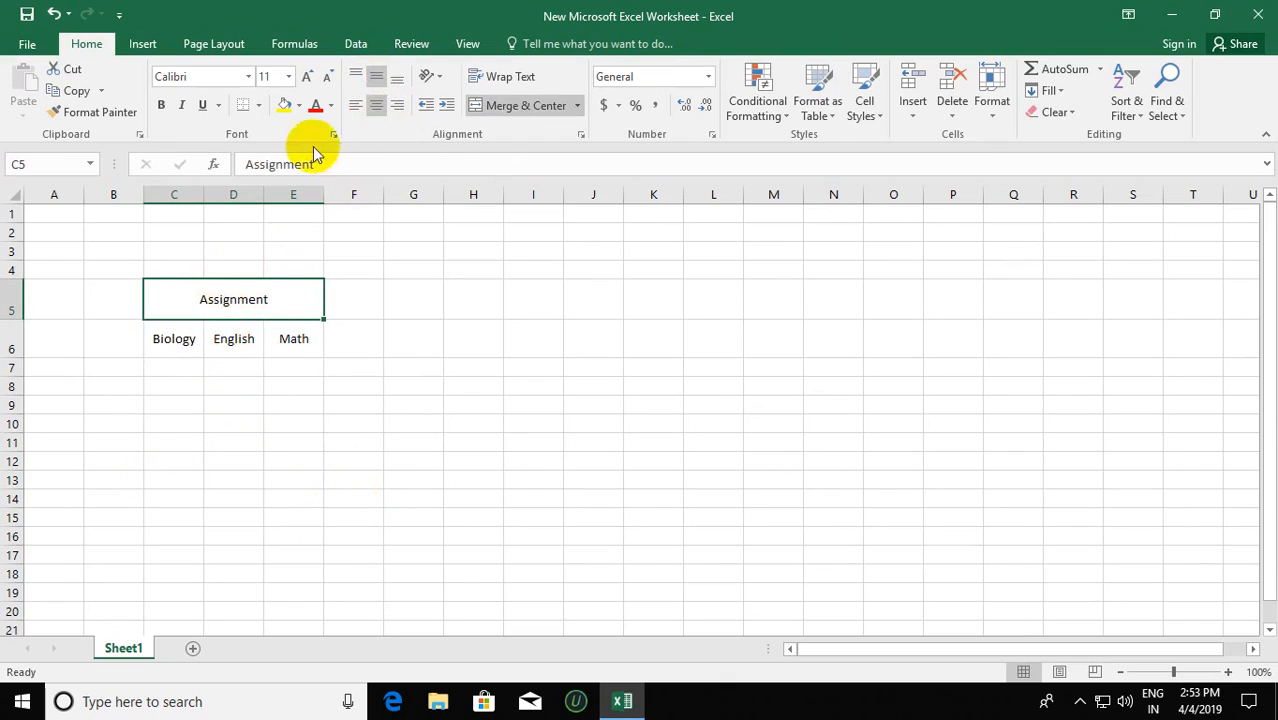
pyautogui.click(298, 106)
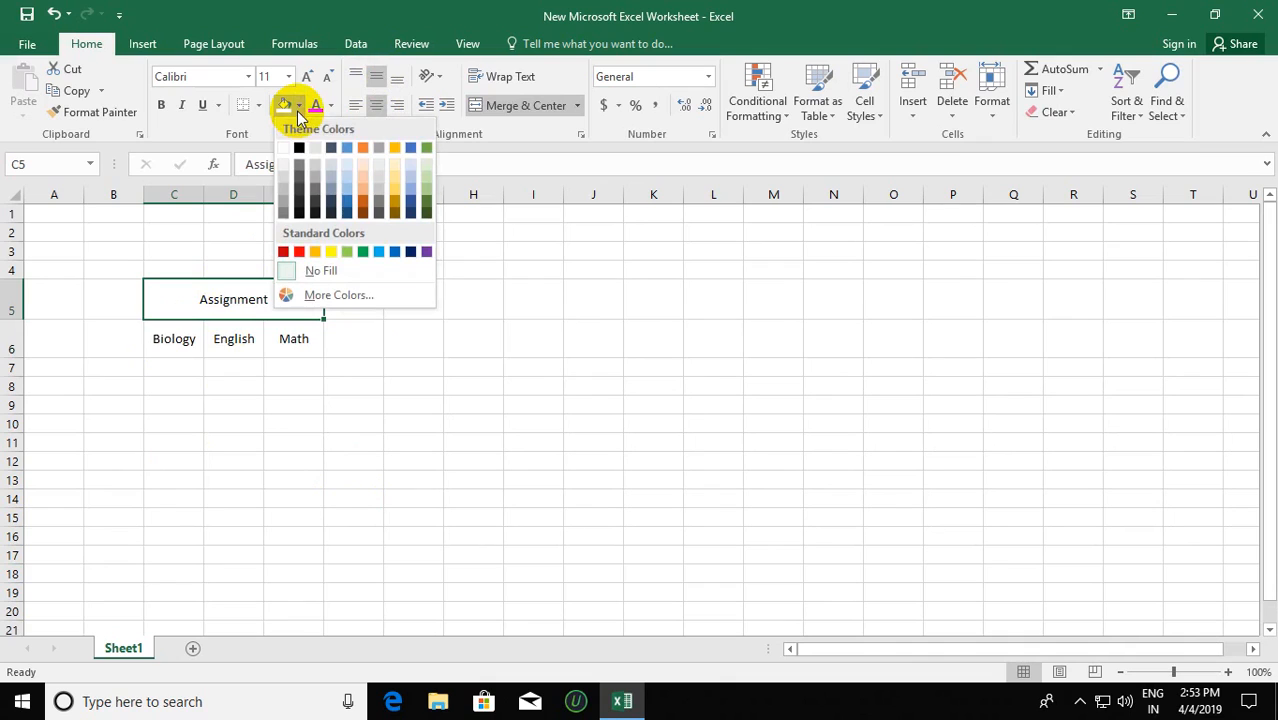
pyautogui.click(349, 176)
pyautogui.click(168, 342)
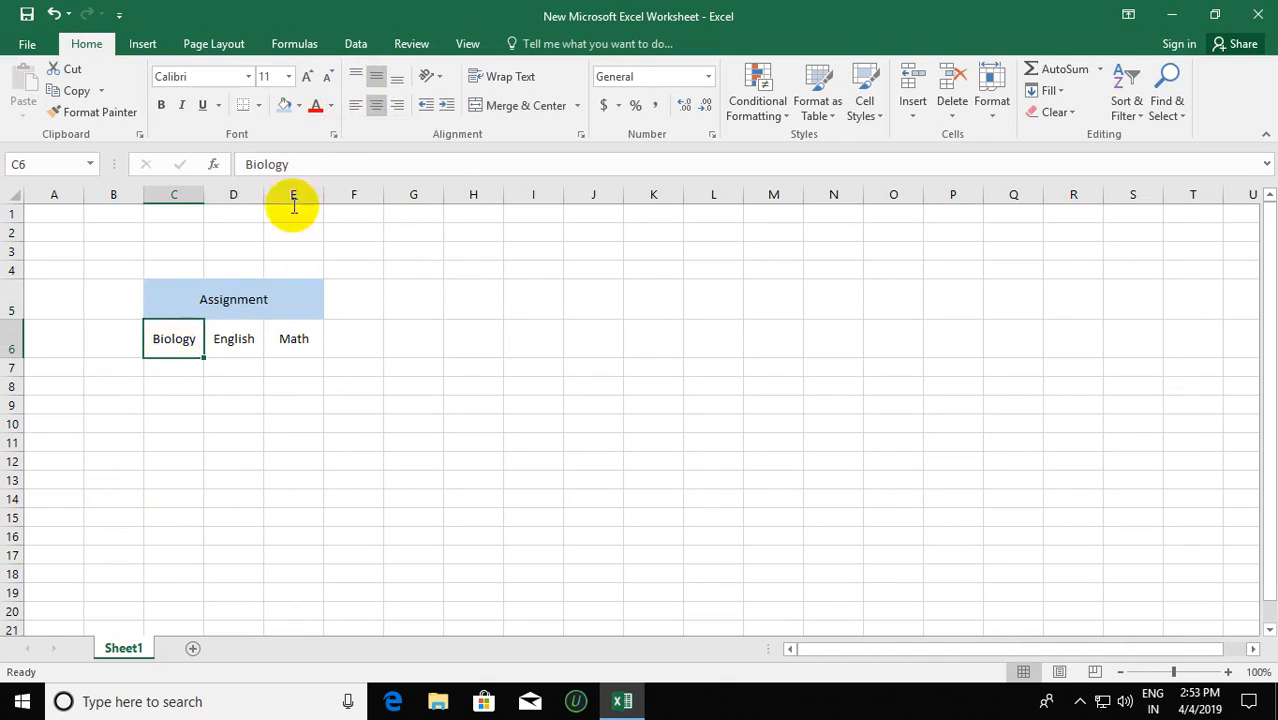
pyautogui.click(298, 106)
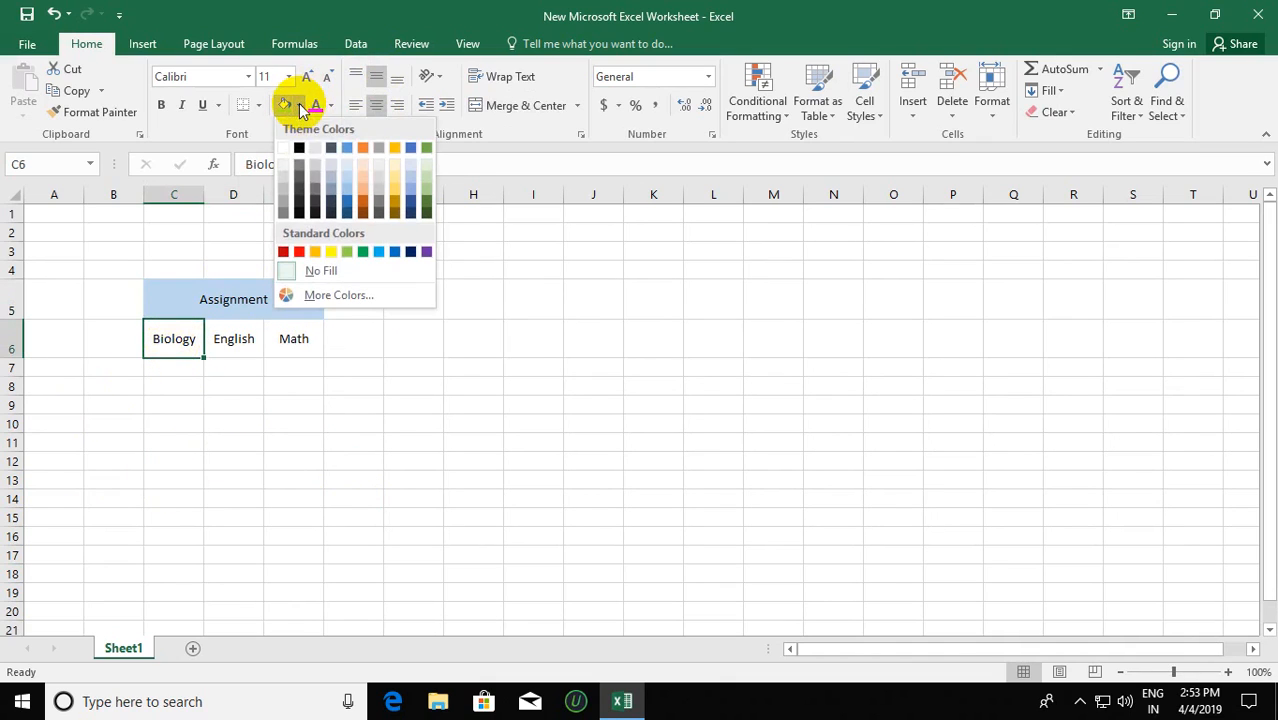
pyautogui.click(348, 180)
# - Fill the English cell with dark blue and the Math cell with the same blue shade as the Biology cell
pyautogui.click(244, 323)
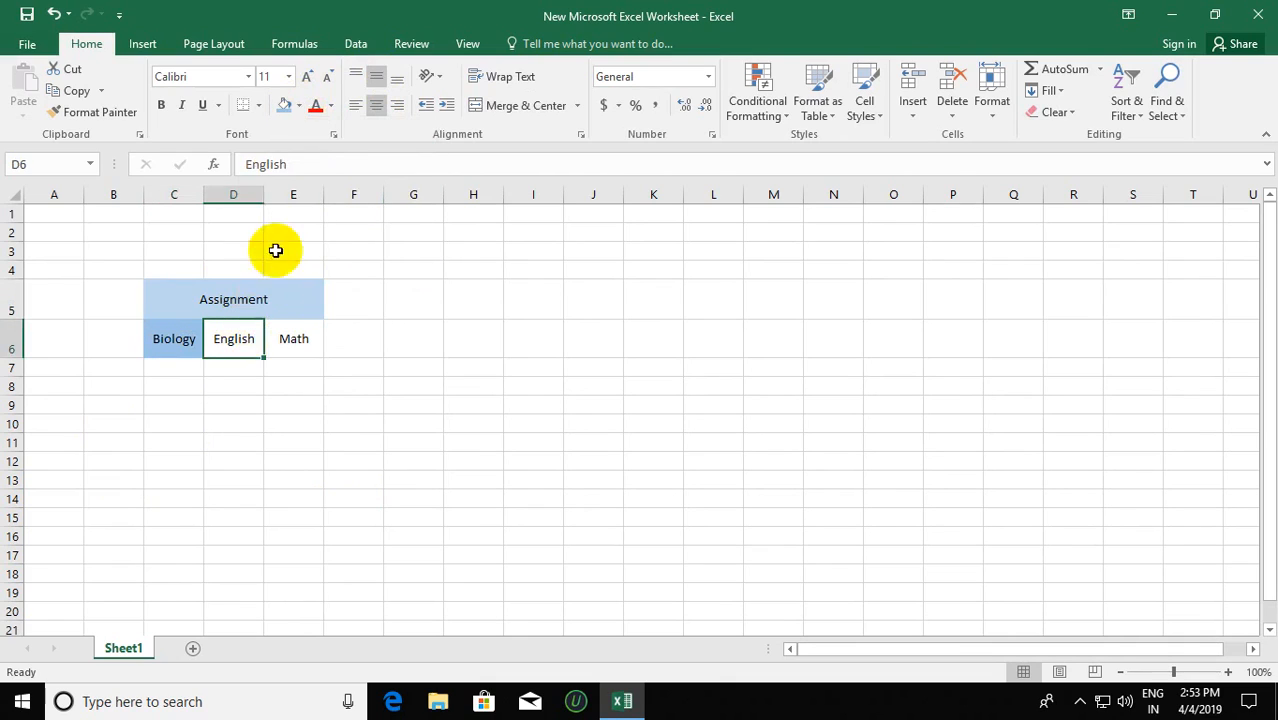
pyautogui.click(298, 106)
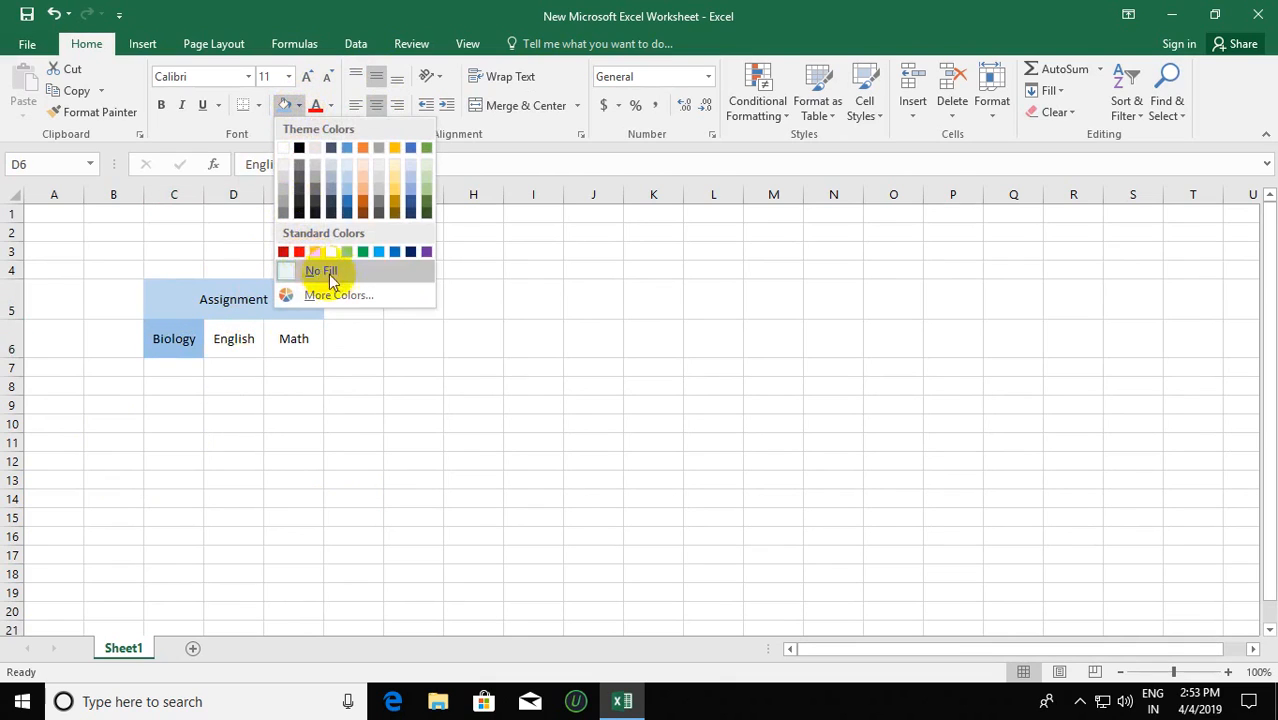
pyautogui.click(346, 204)
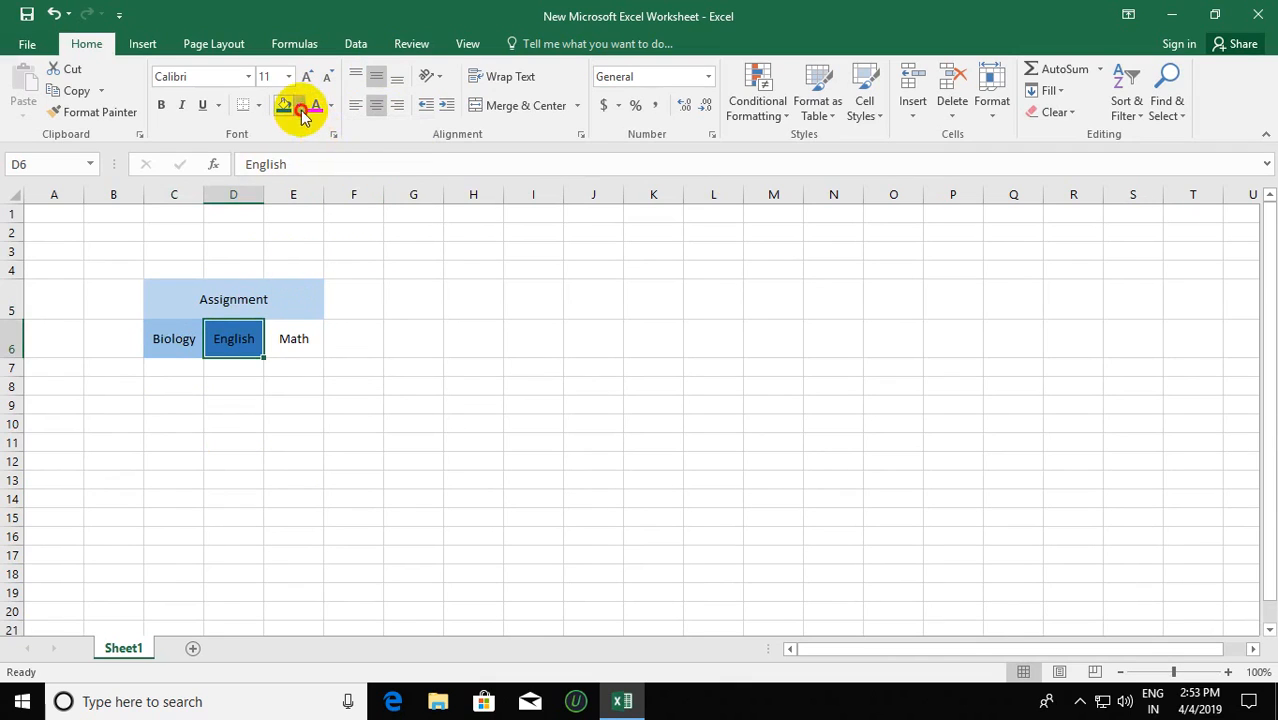
pyautogui.click(298, 106)
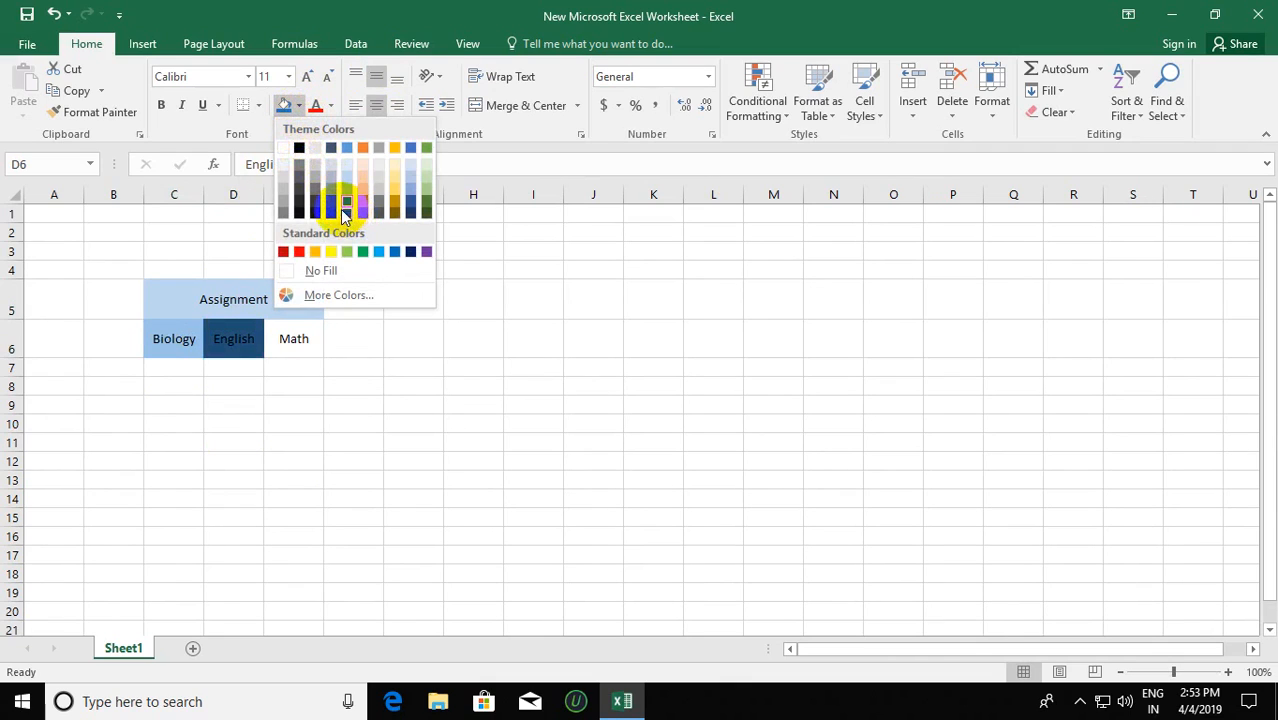
pyautogui.click(294, 338)
pyautogui.click(295, 339)
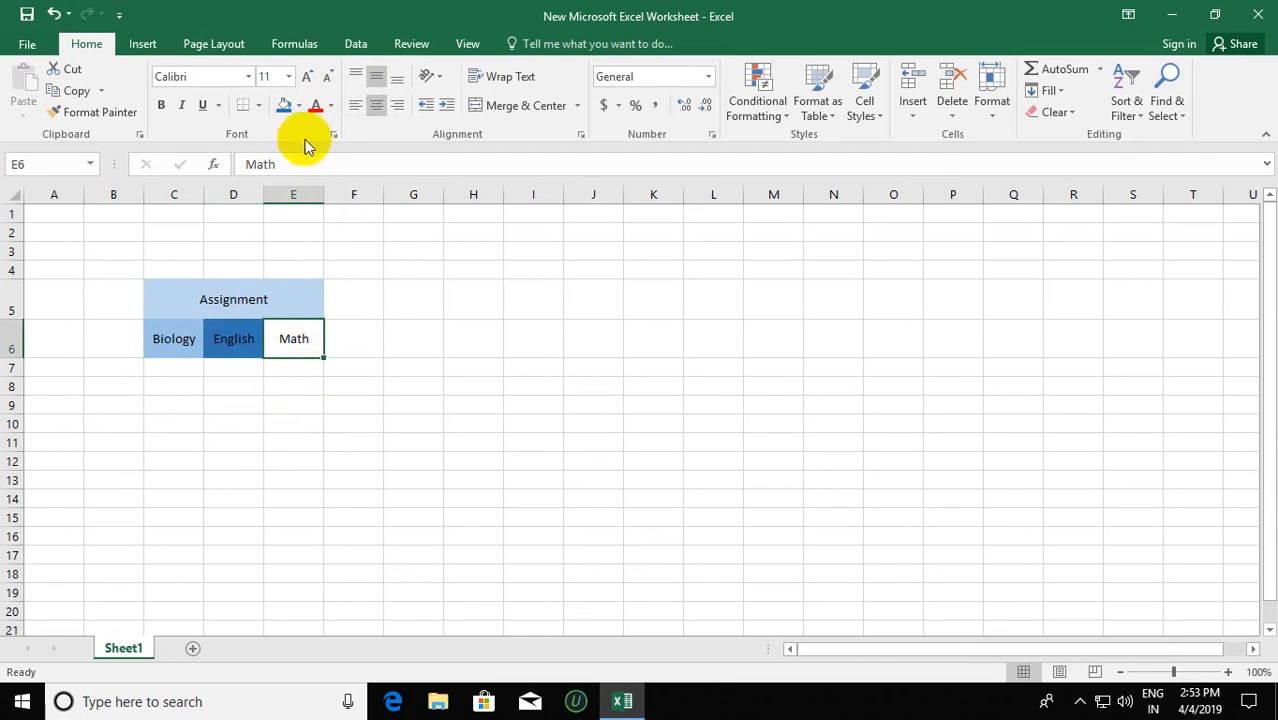
pyautogui.click(298, 106)
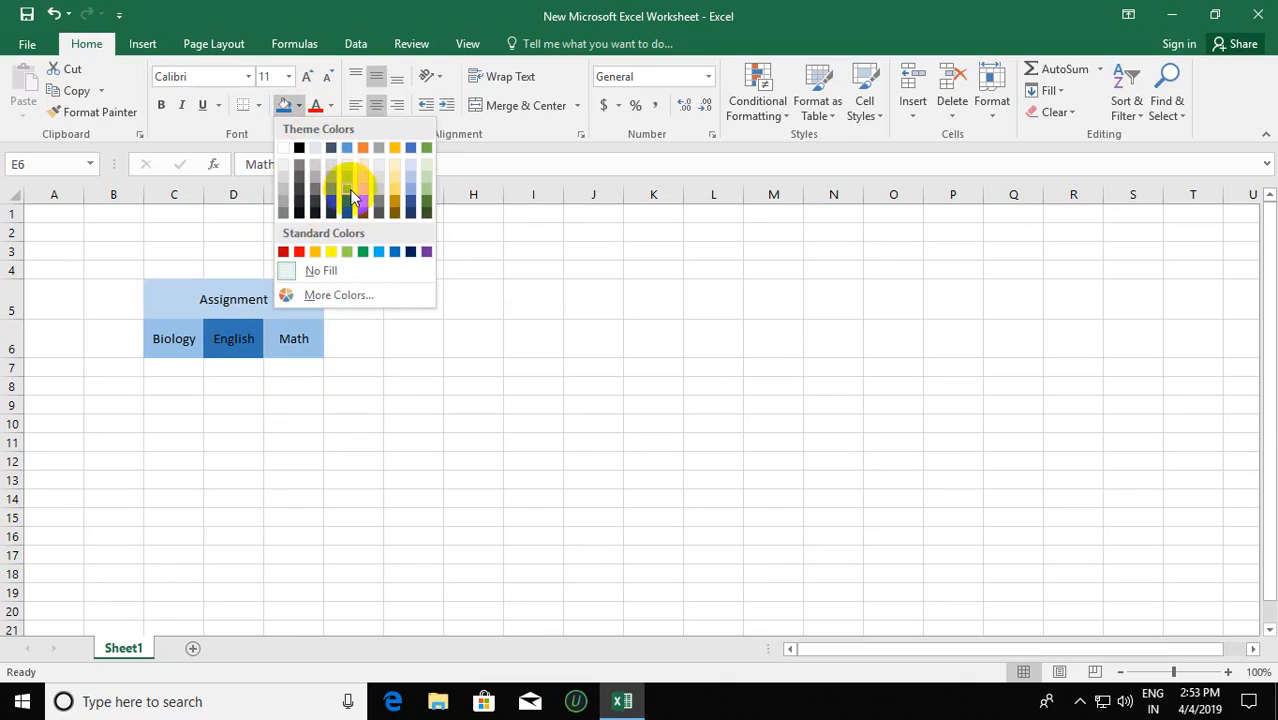
pyautogui.click(347, 186)
pyautogui.click(360, 352)
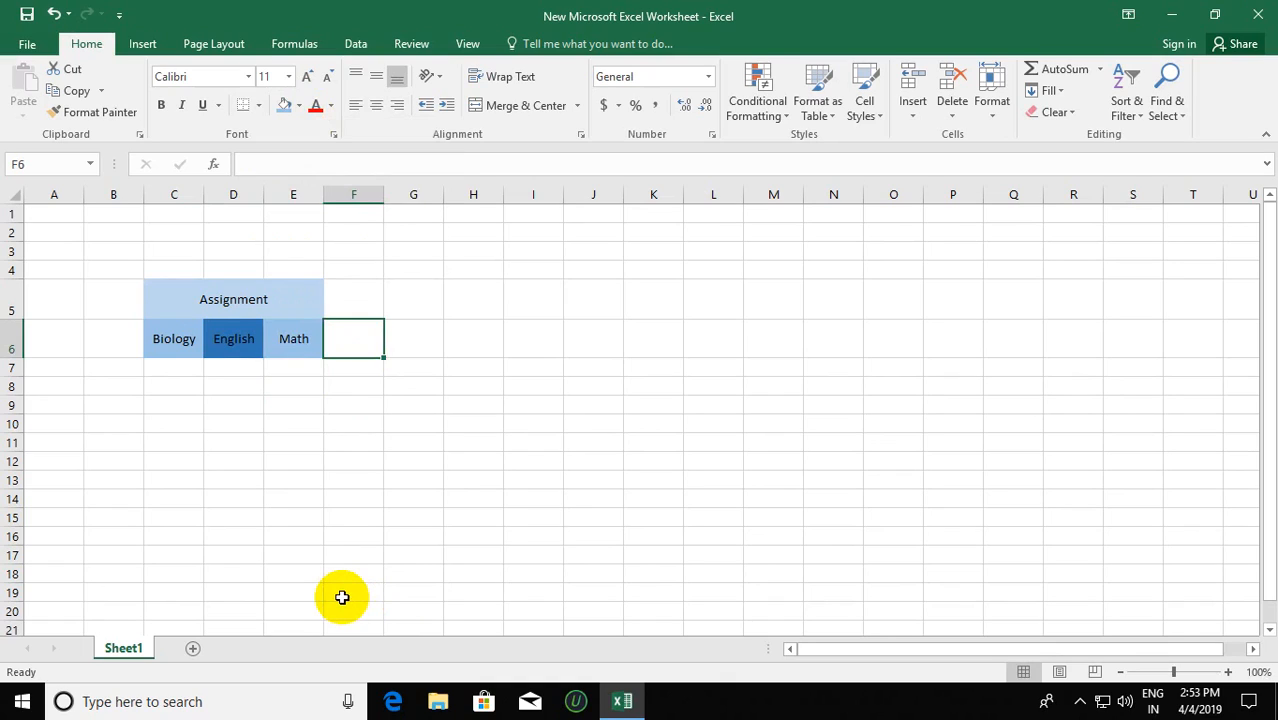
# - Add a new worksheet after Sheet1, look back at Sheet1 and return to the new sheet
pyautogui.click(193, 650)
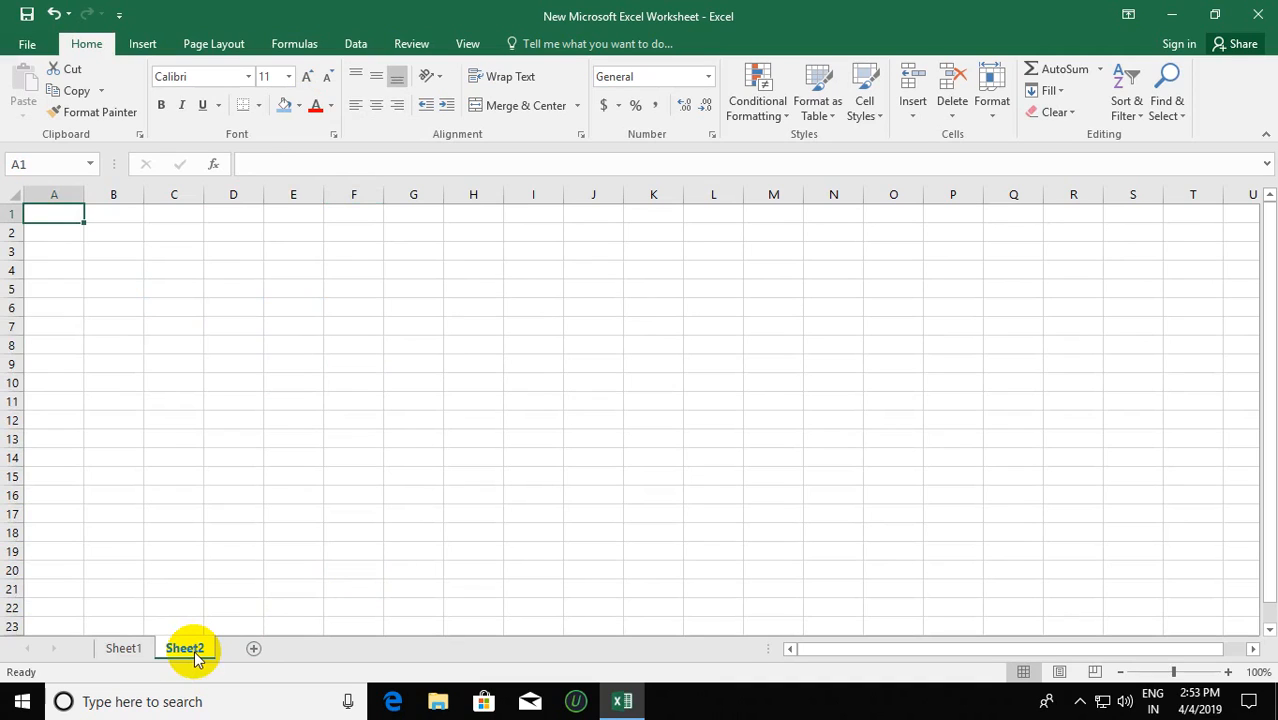
pyautogui.click(122, 652)
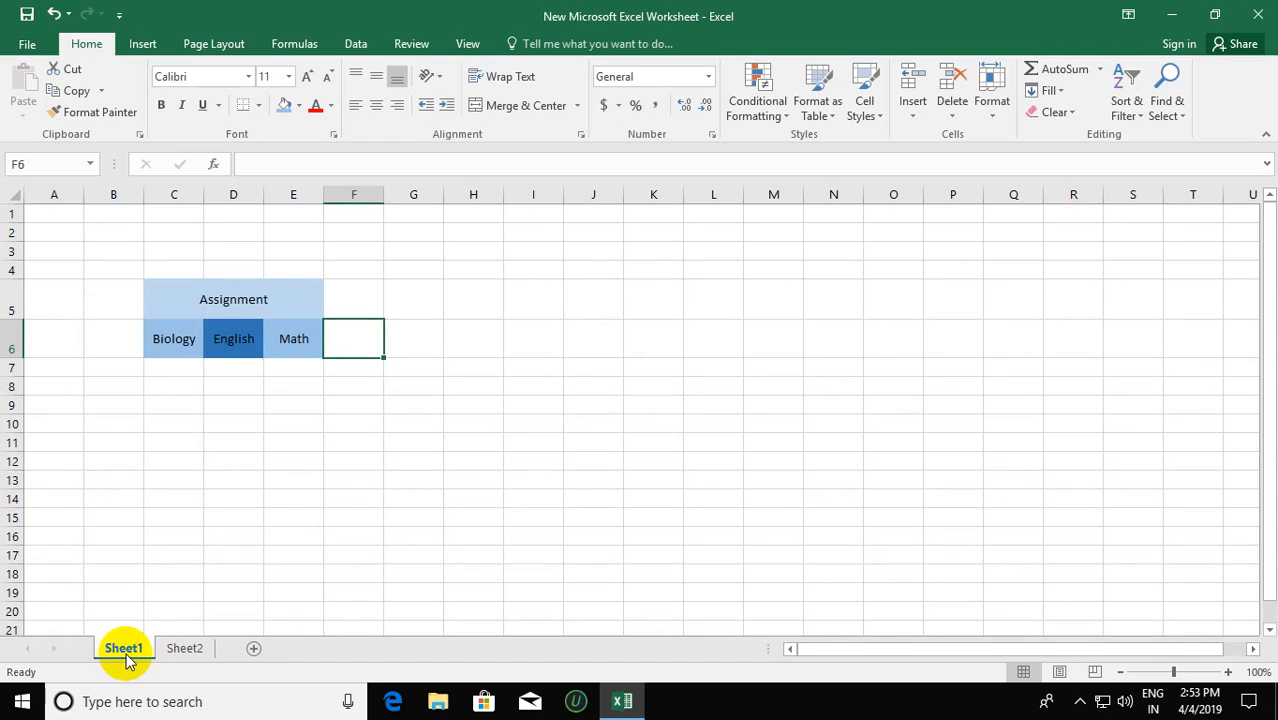
pyautogui.click(195, 655)
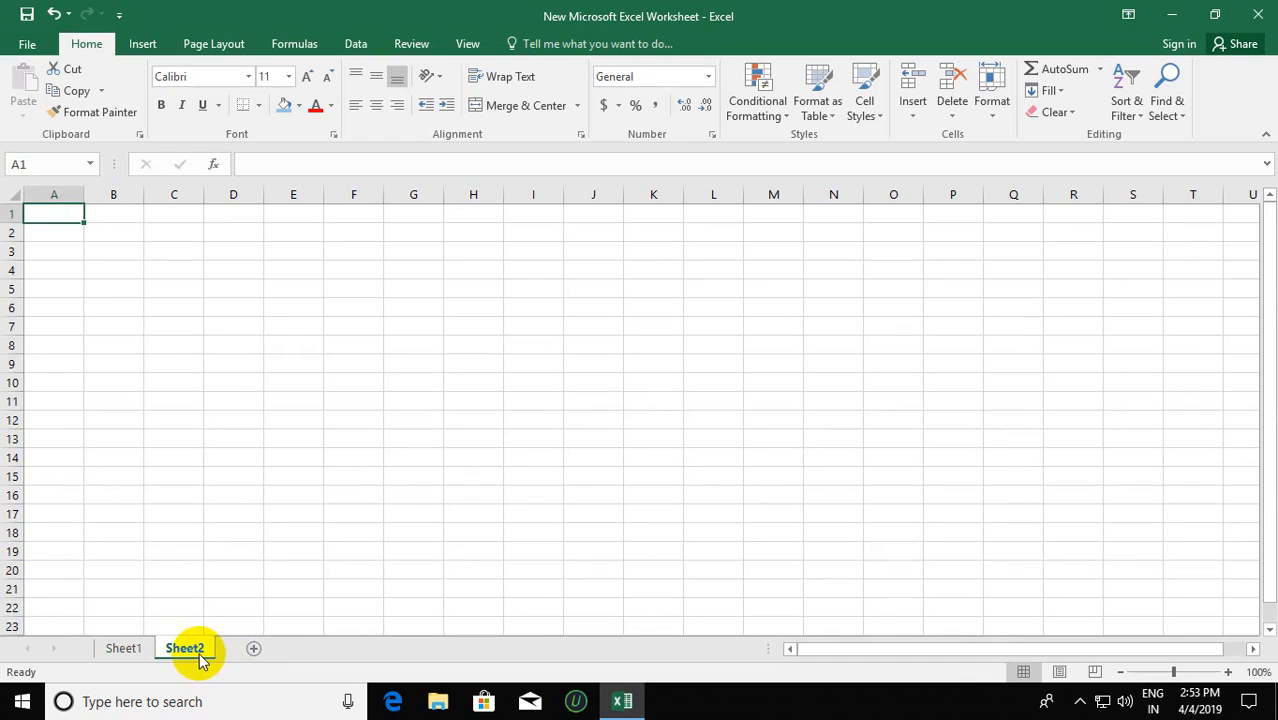
# - Rename the Sheet1 worksheet as Education
pyautogui.doubleClick(116, 648)
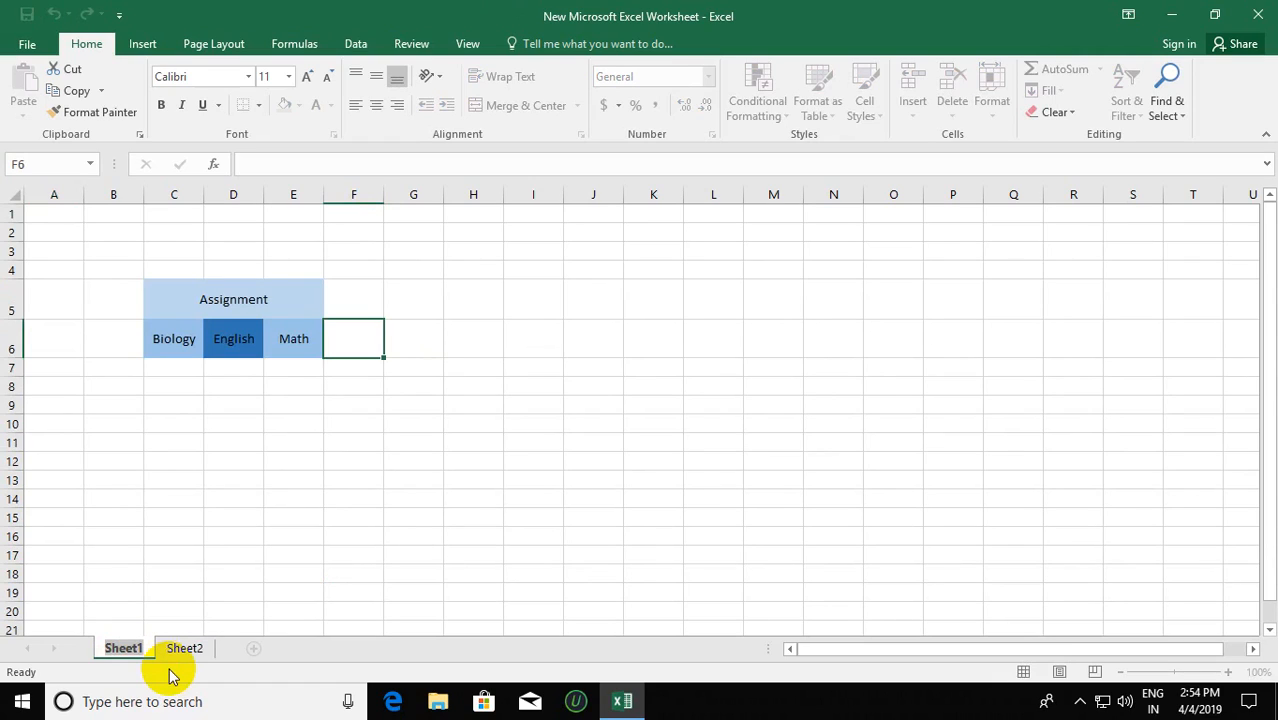
pyautogui.press('BackSpace')
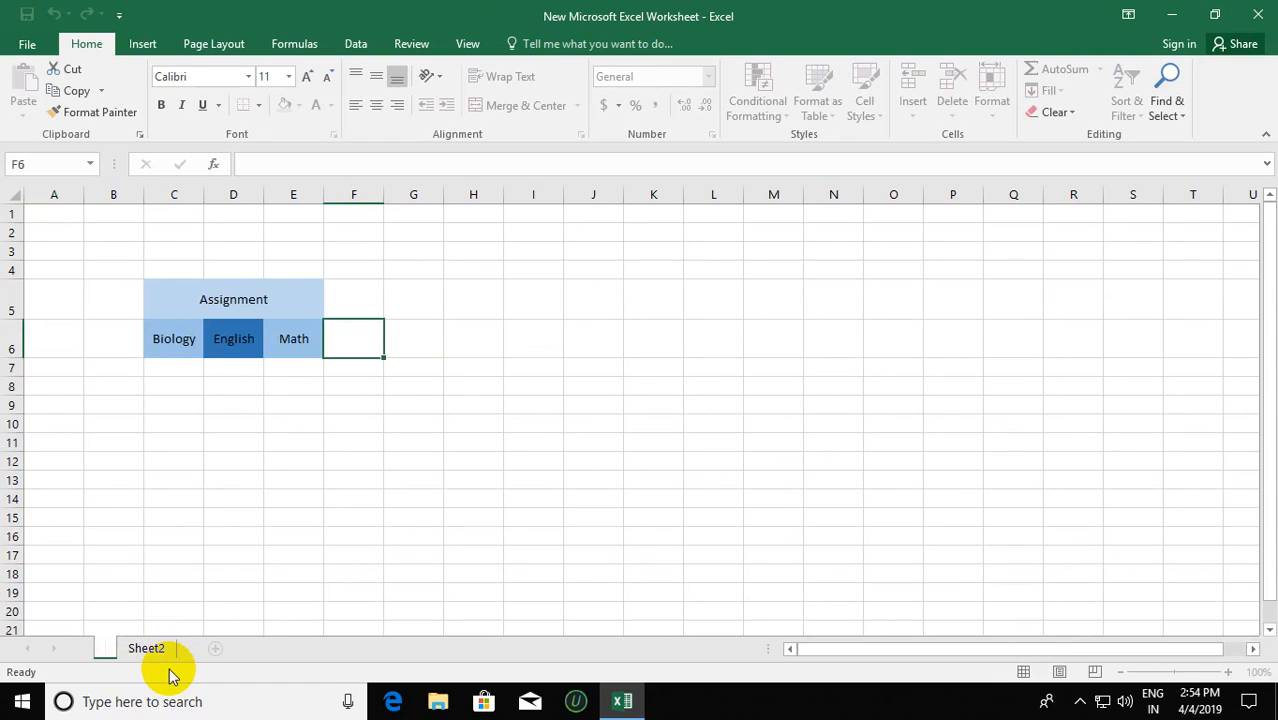
pyautogui.write('Educ')
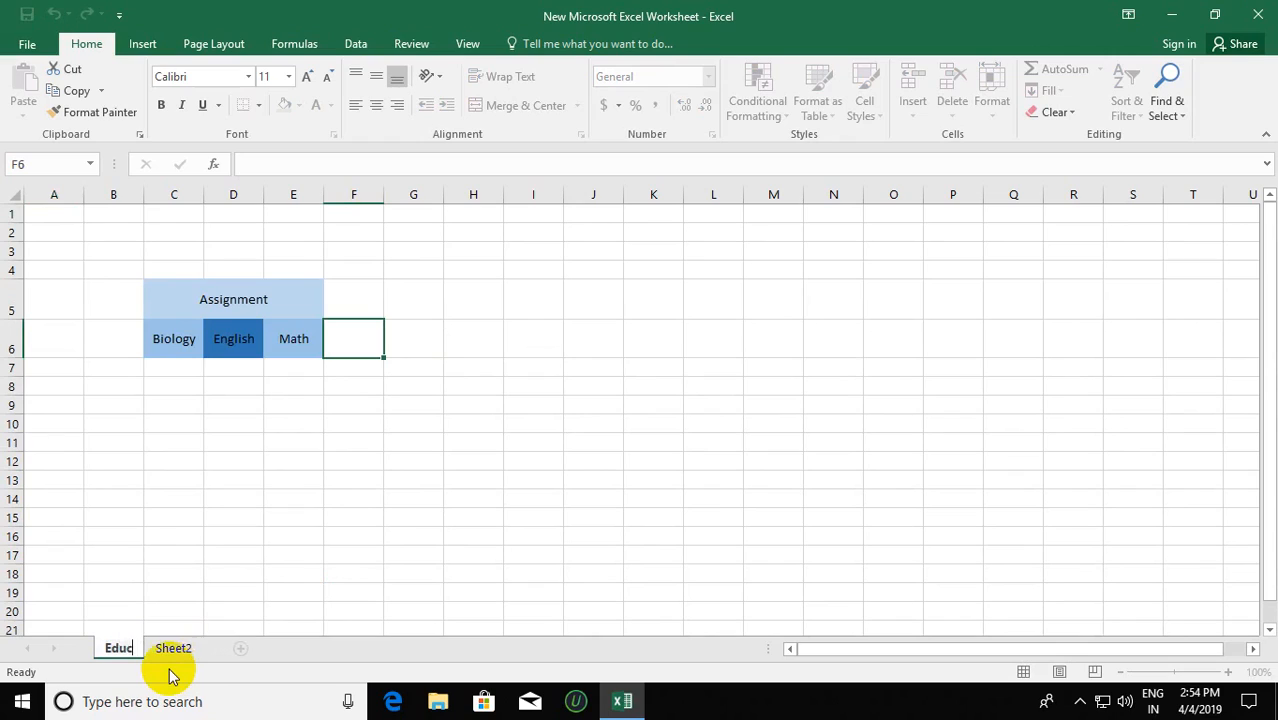
pyautogui.write('ation')
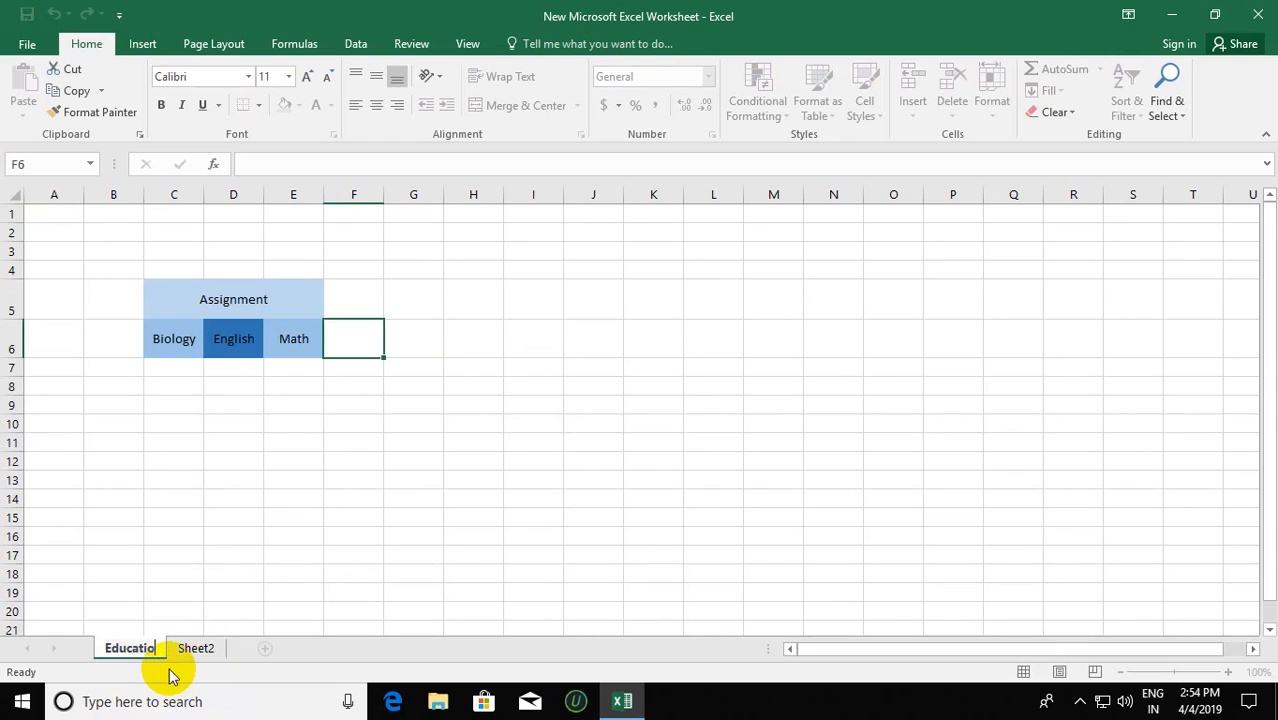
pyautogui.click(290, 593)
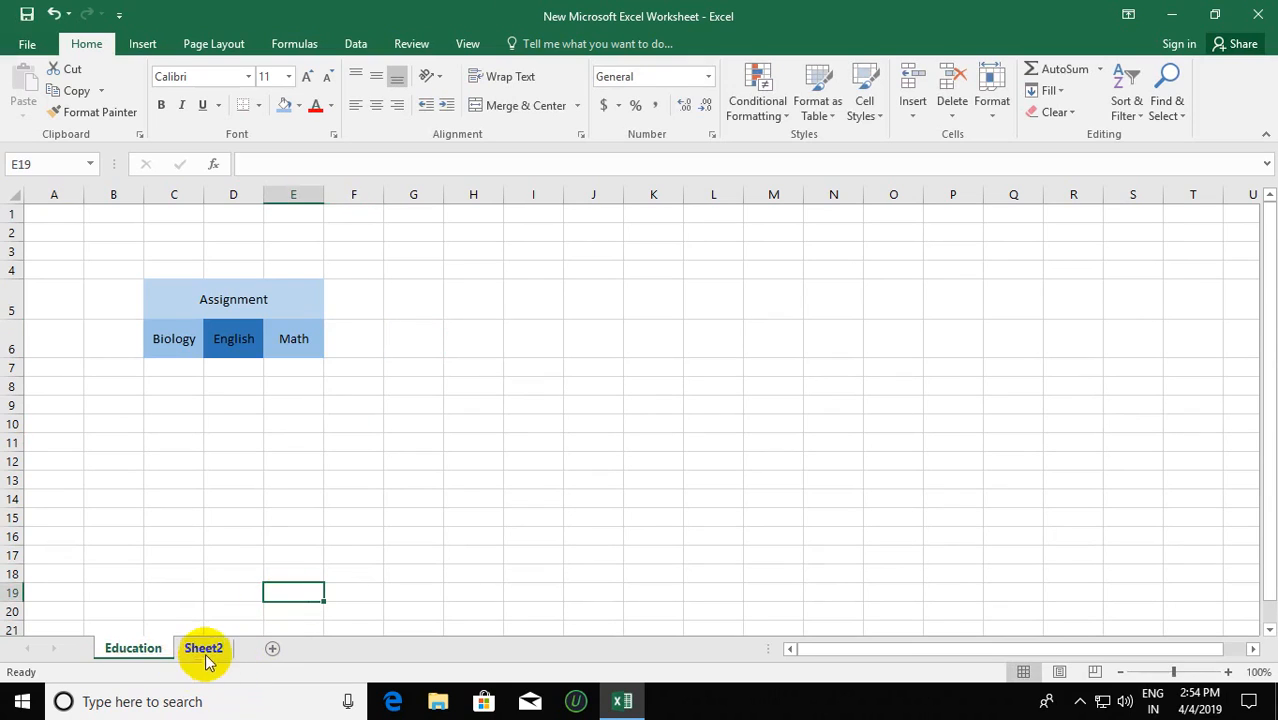
# - Rename the Sheet2 worksheet as Fun
pyautogui.doubleClick(203, 649)
pyautogui.press('BackSpace')
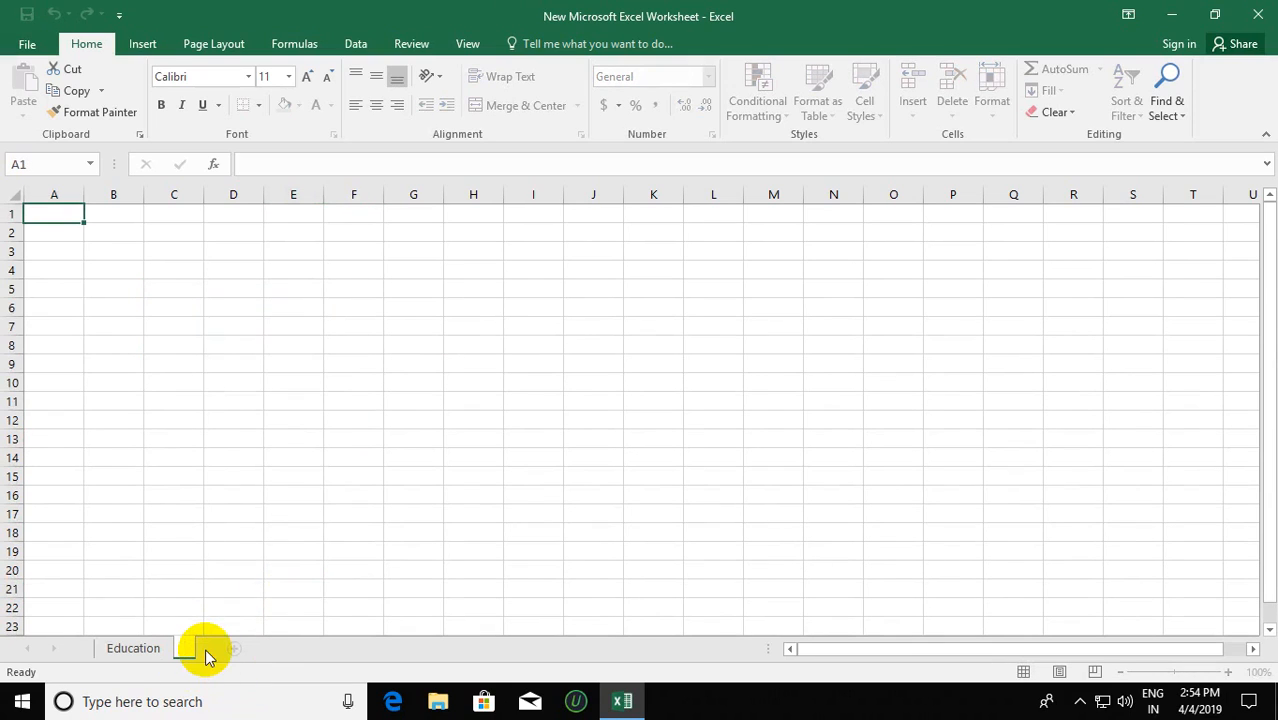
pyautogui.write('Fun')
pyautogui.press('Return')
pyautogui.click(269, 460)
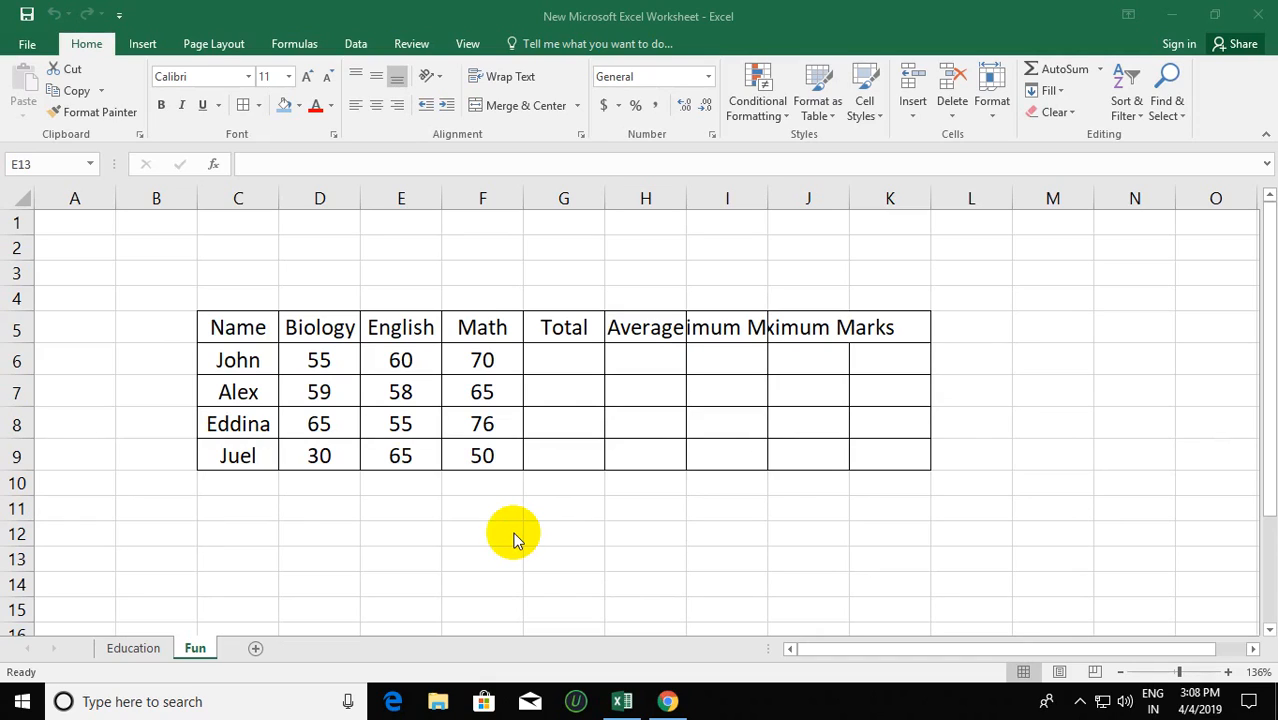
# - Widen columns I and J so their full headings in row 5 fit inside the cells
pyautogui.click(711, 323)
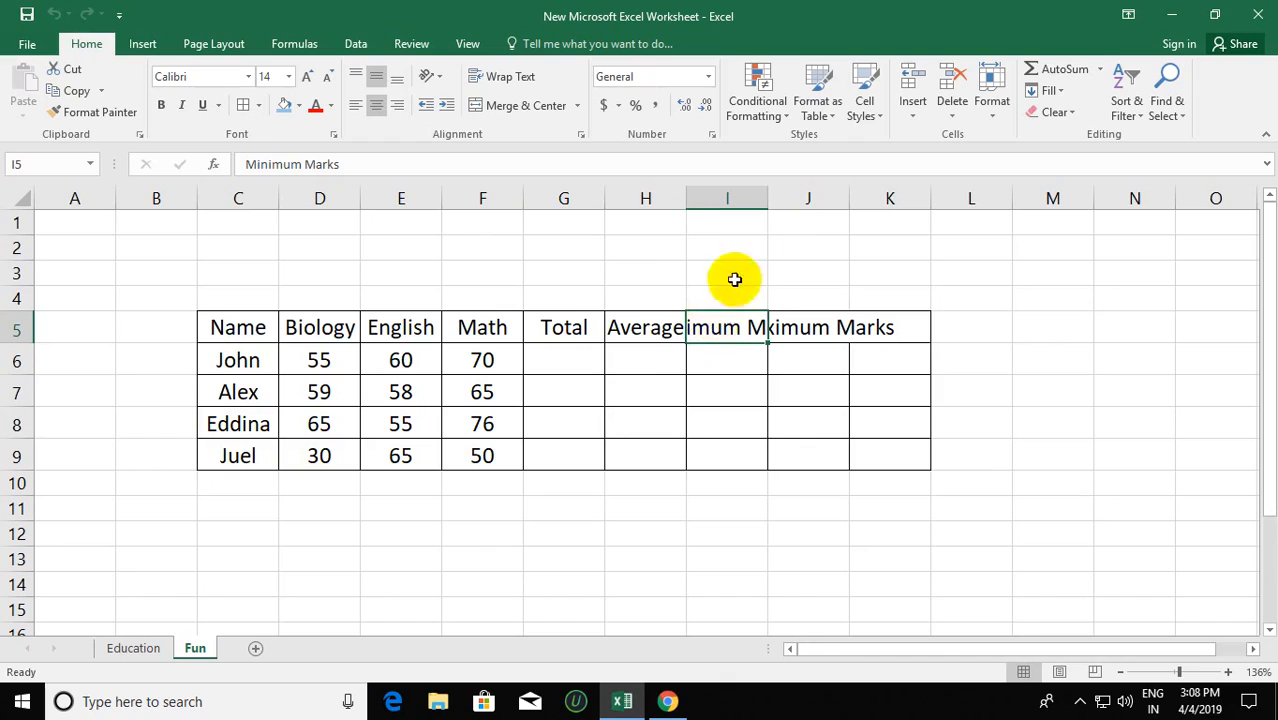
pyautogui.doubleClick(767, 200)
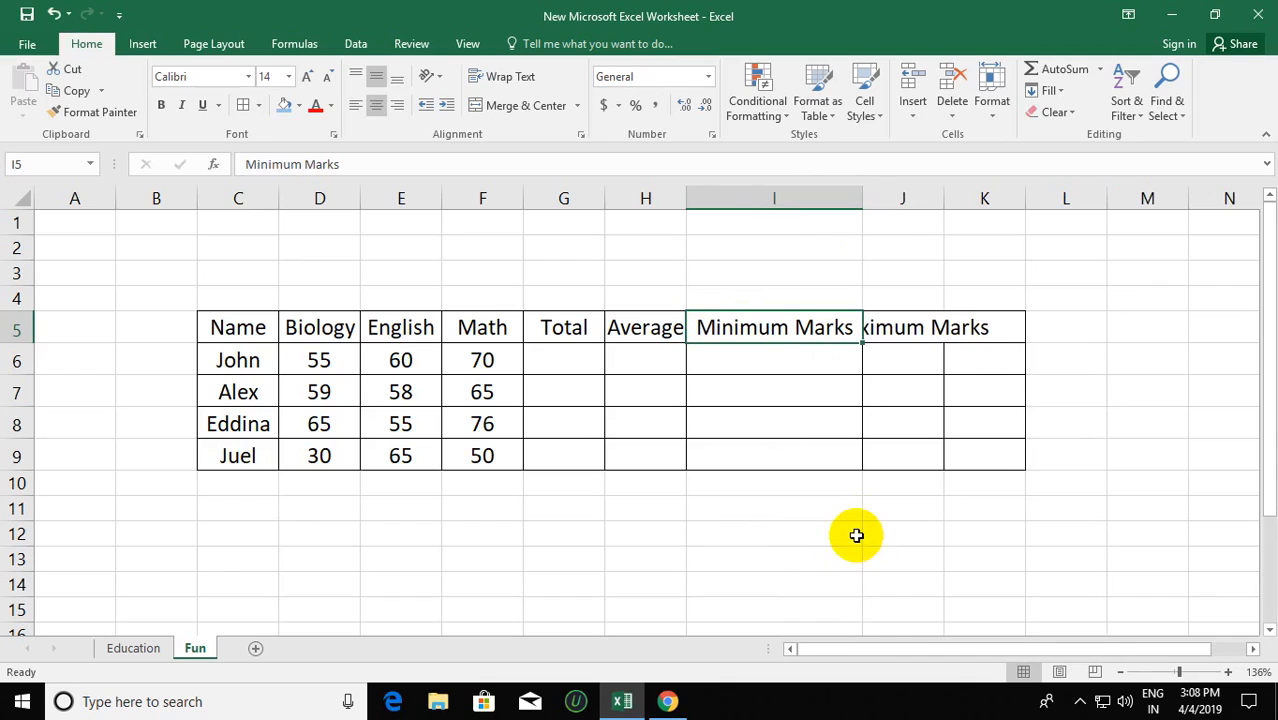
pyautogui.moveTo(943, 197); pyautogui.dragTo(1041, 193)
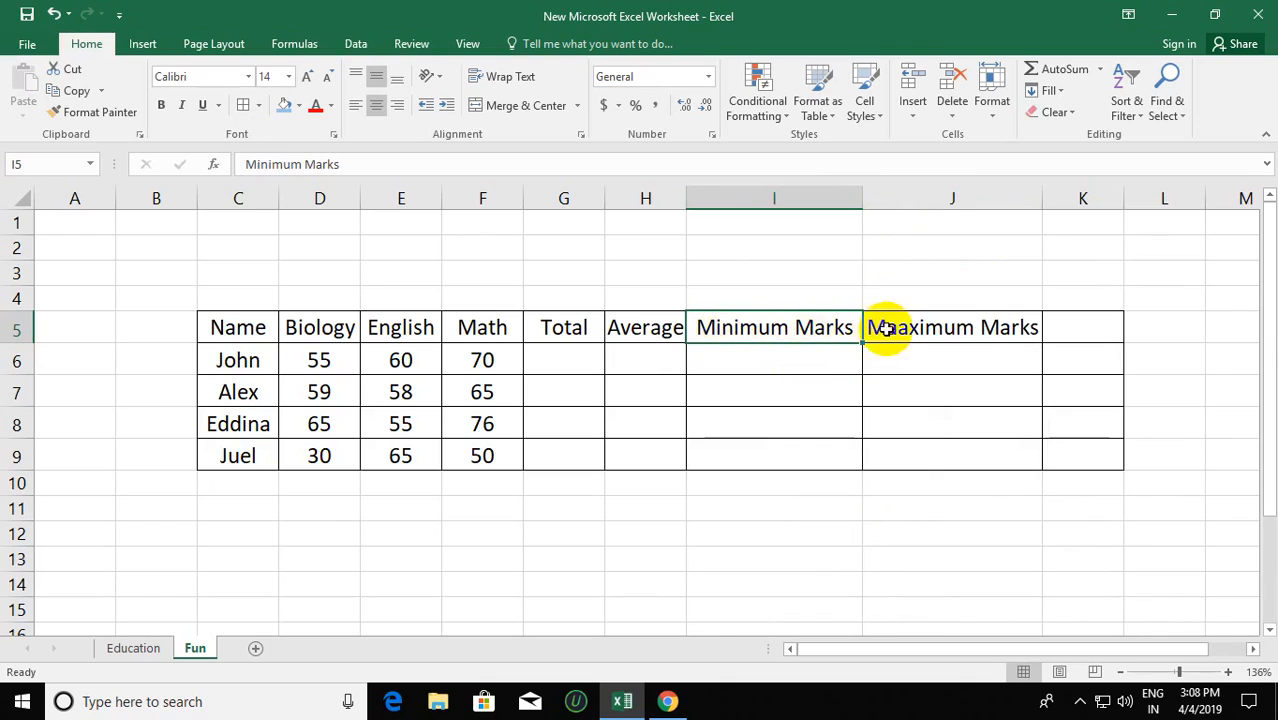
pyautogui.click(779, 432)
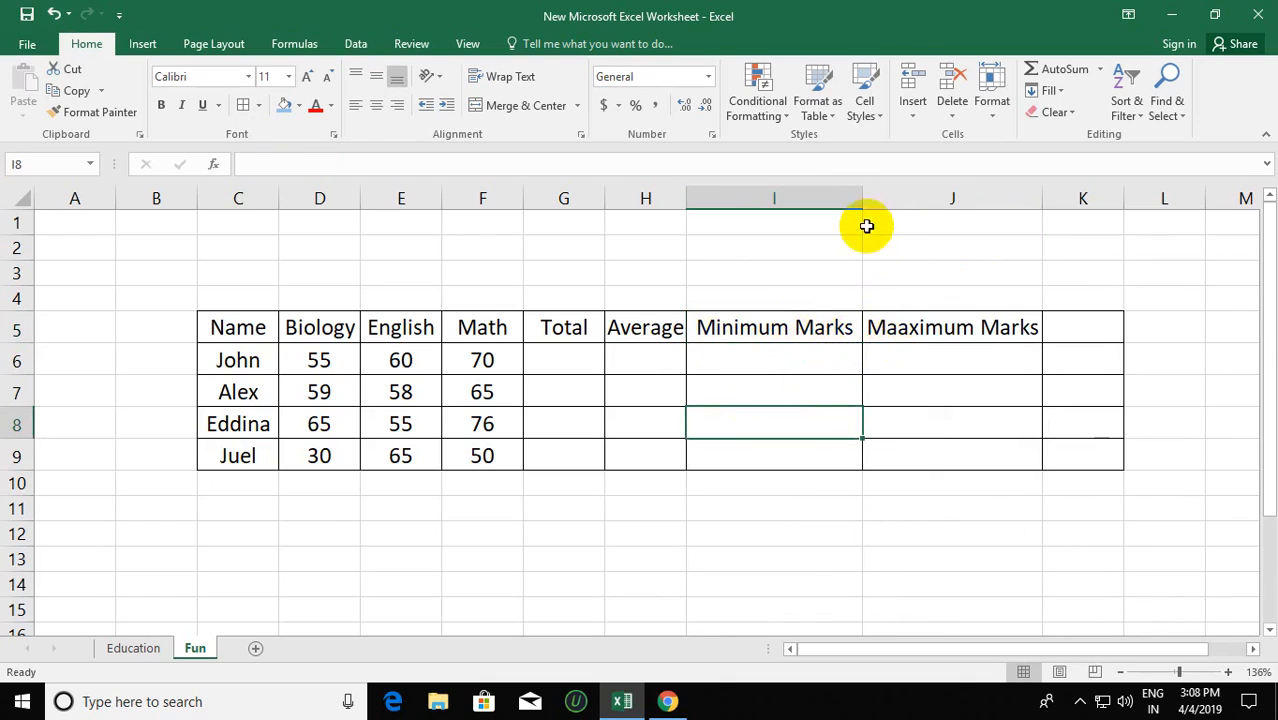
# - Shorten the heading in I5 to Minimum and narrow column I to fit the shorter word
pyautogui.doubleClick(836, 329)
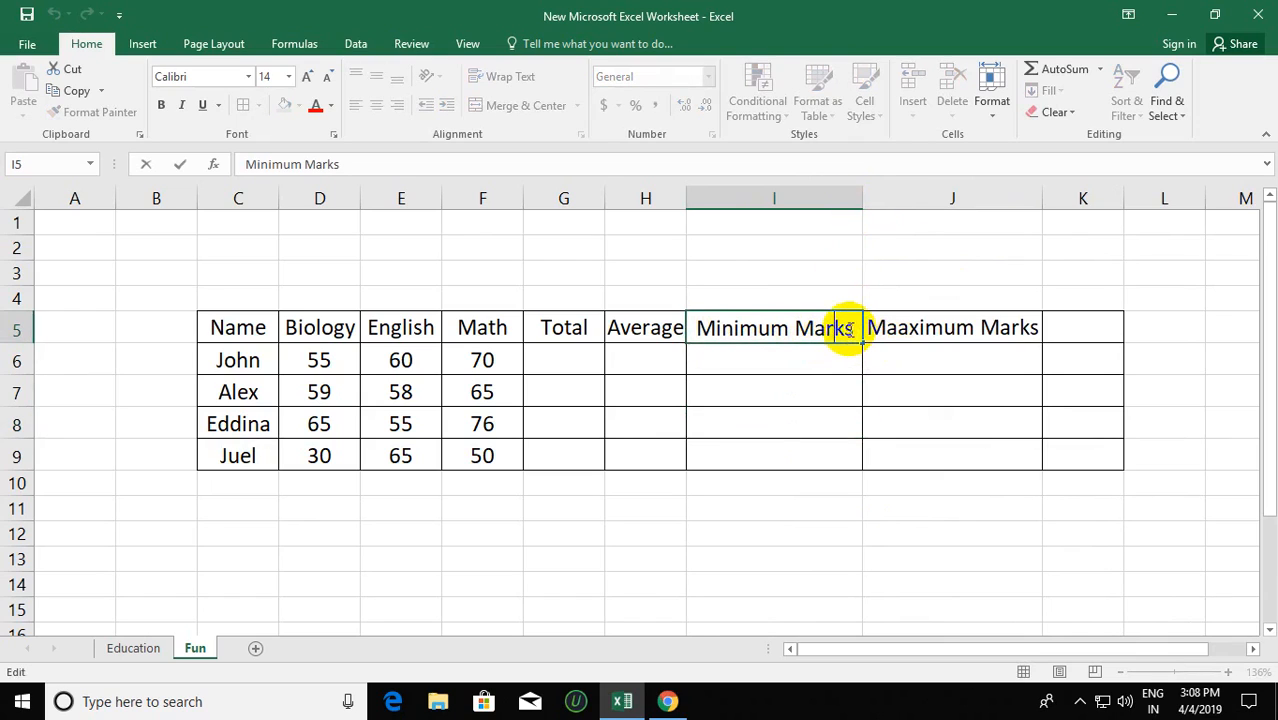
pyautogui.click(854, 329)
pyautogui.press('BackSpace')
pyautogui.press('BackSpace')
pyautogui.press('BackSpace')
pyautogui.press('BackSpace')
pyautogui.press('BackSpace')
pyautogui.press('BackSpace')
pyautogui.press('BackSpace')
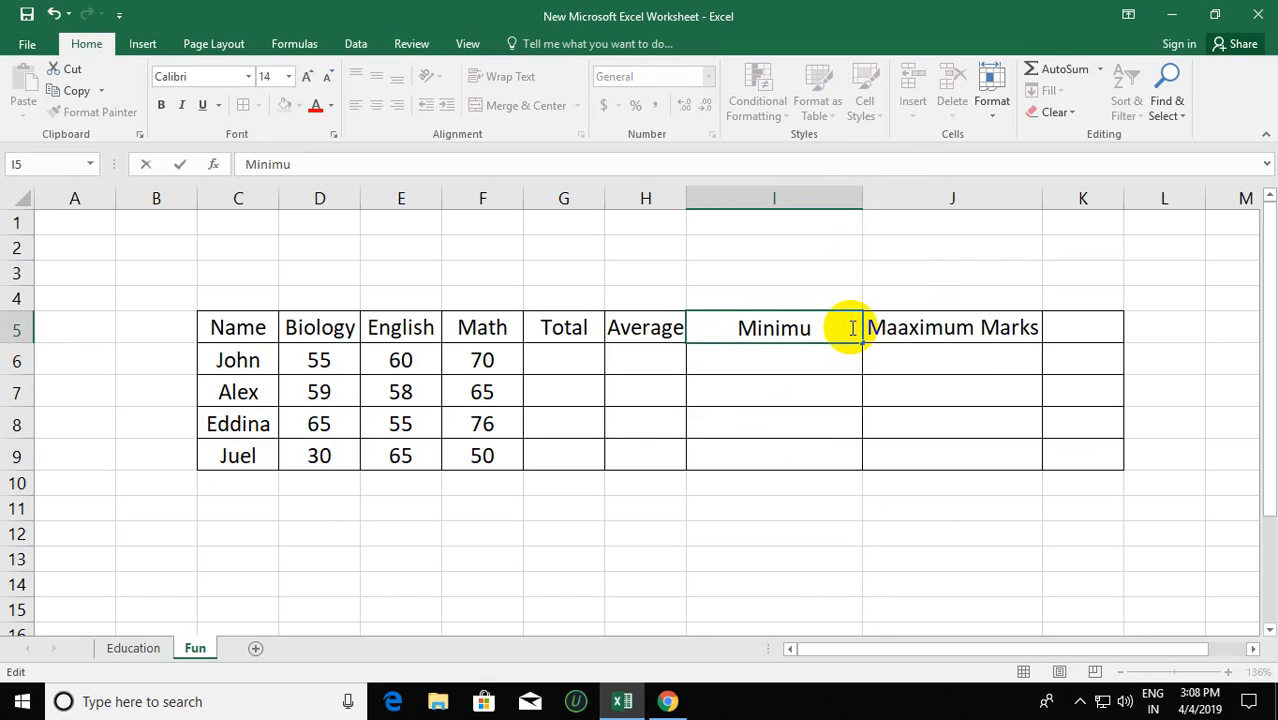
pyautogui.write('m')
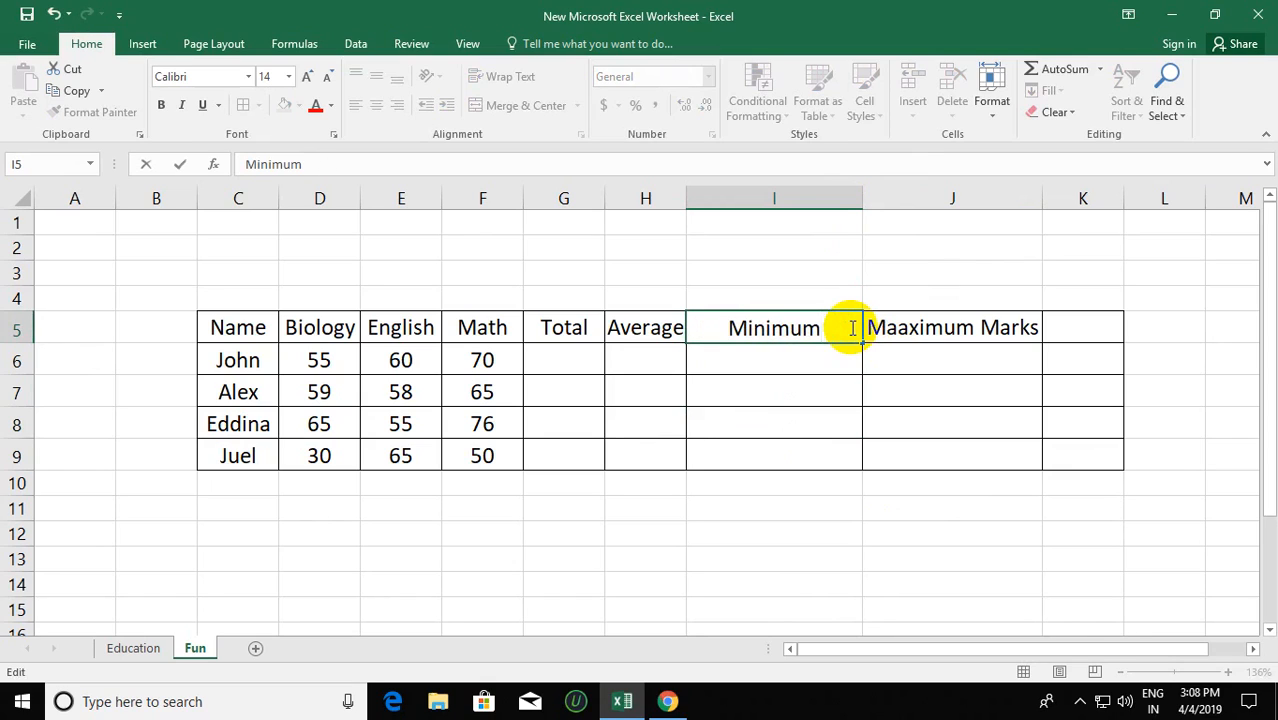
pyautogui.click(813, 389)
pyautogui.moveTo(863, 193); pyautogui.dragTo(799, 197)
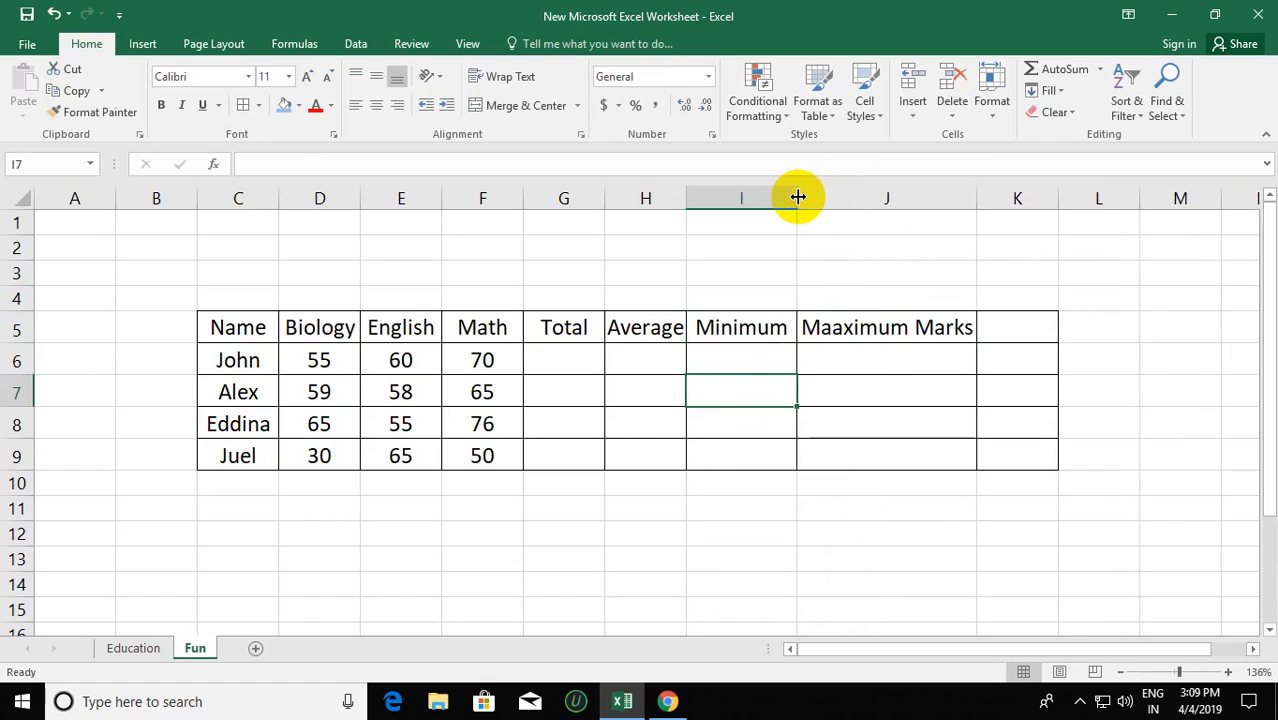
# - Turn on Wrap Text for the Minimum heading in I5
pyautogui.click(765, 299)
pyautogui.click(765, 332)
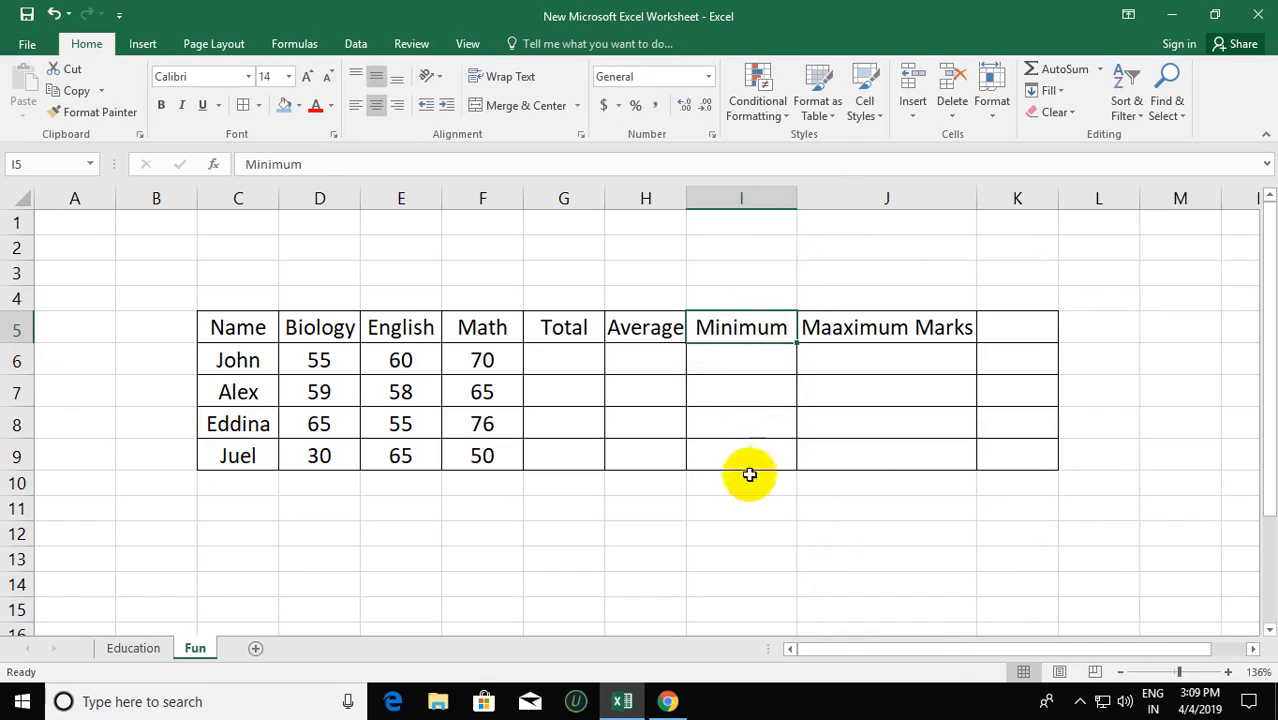
pyautogui.click(738, 556)
pyautogui.click(756, 334)
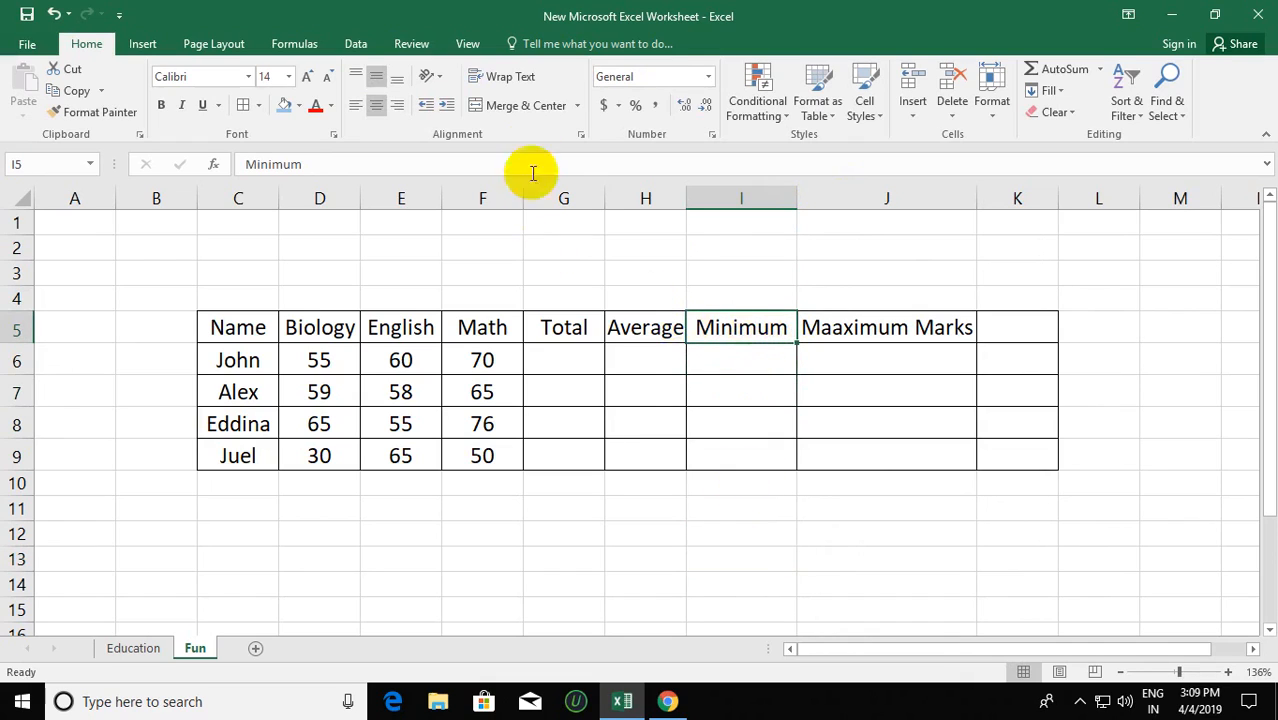
pyautogui.click(503, 80)
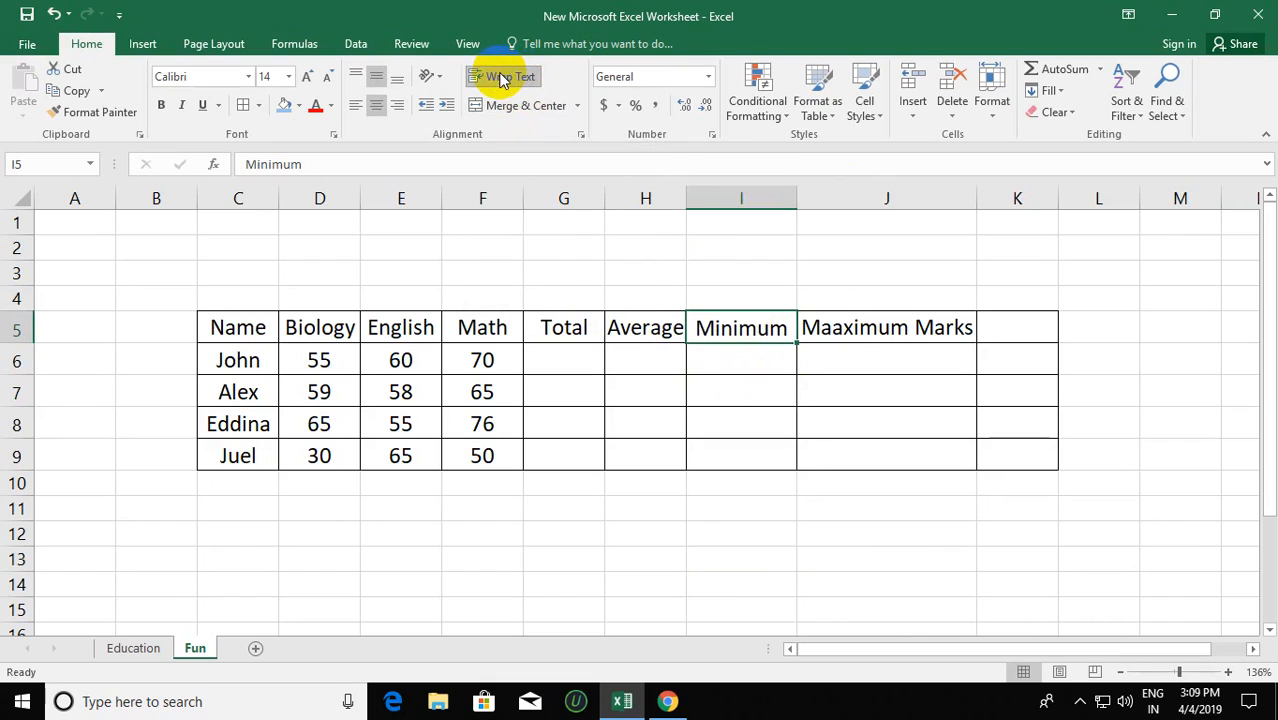
# - Add the word Marks to the wrapped heading in I5 so it reads Minimum Marks
pyautogui.doubleClick(745, 332)
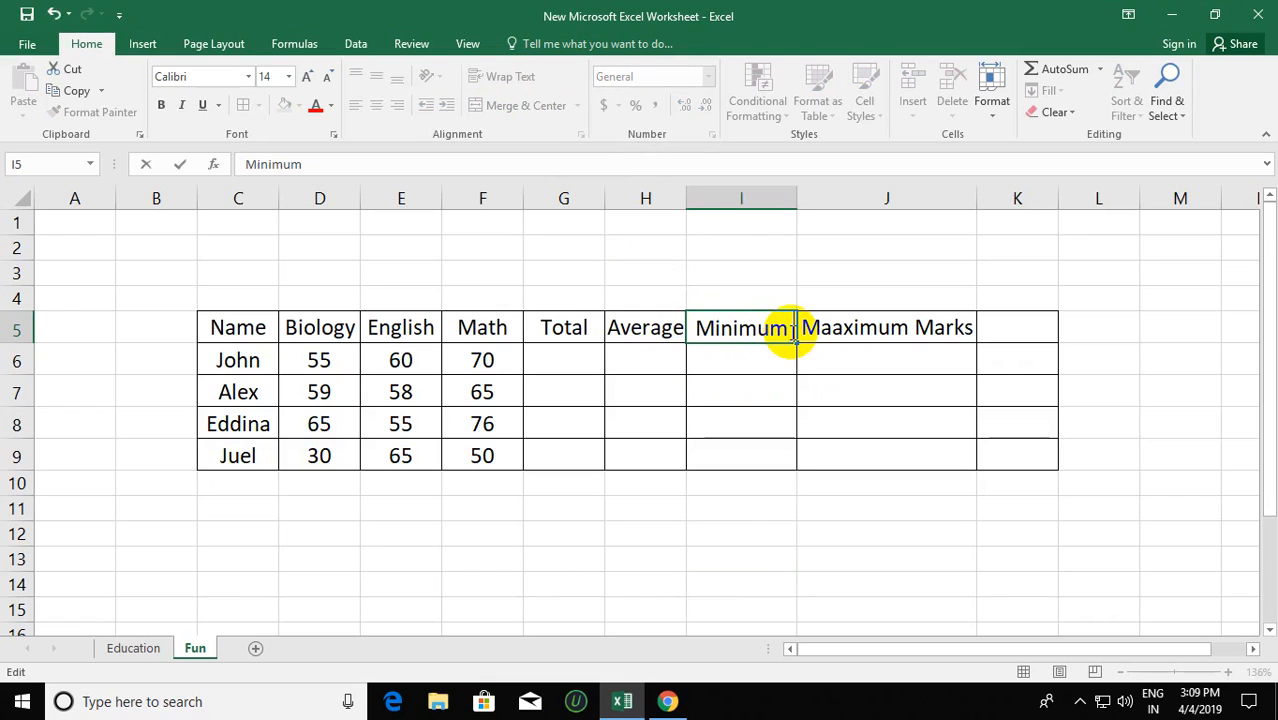
pyautogui.write('Ma')
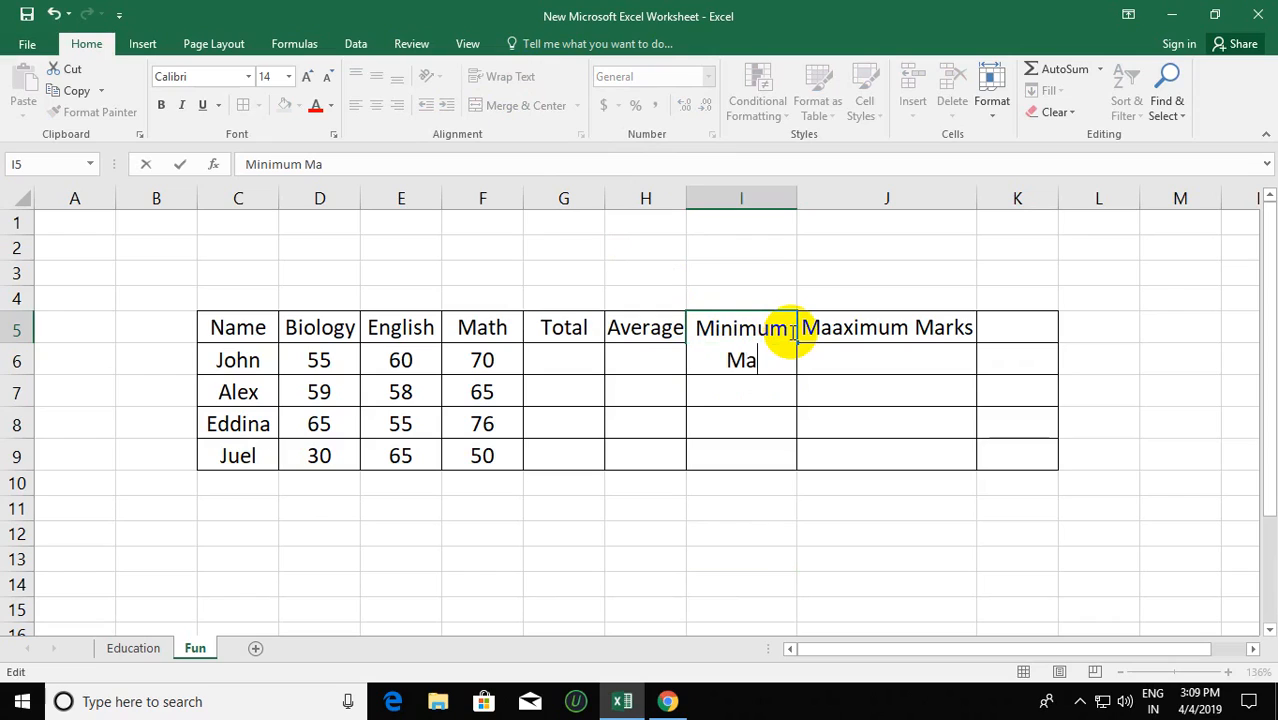
pyautogui.write('rks')
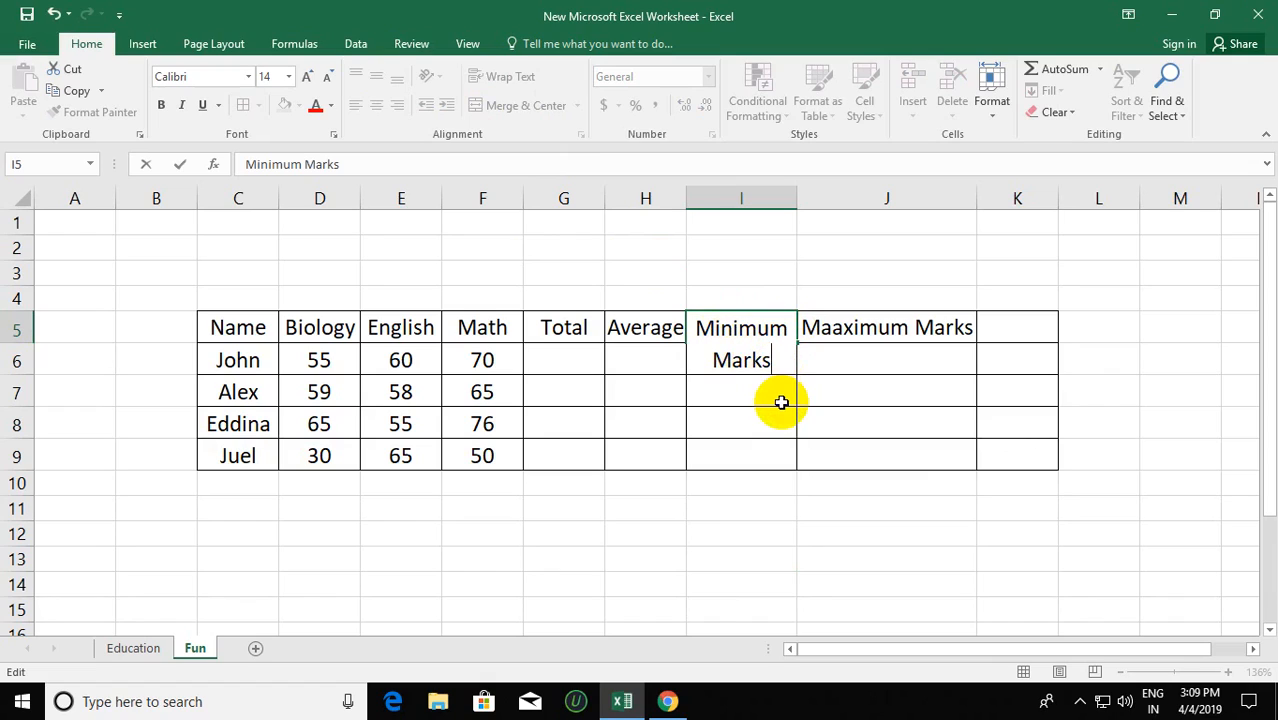
pyautogui.click(941, 329)
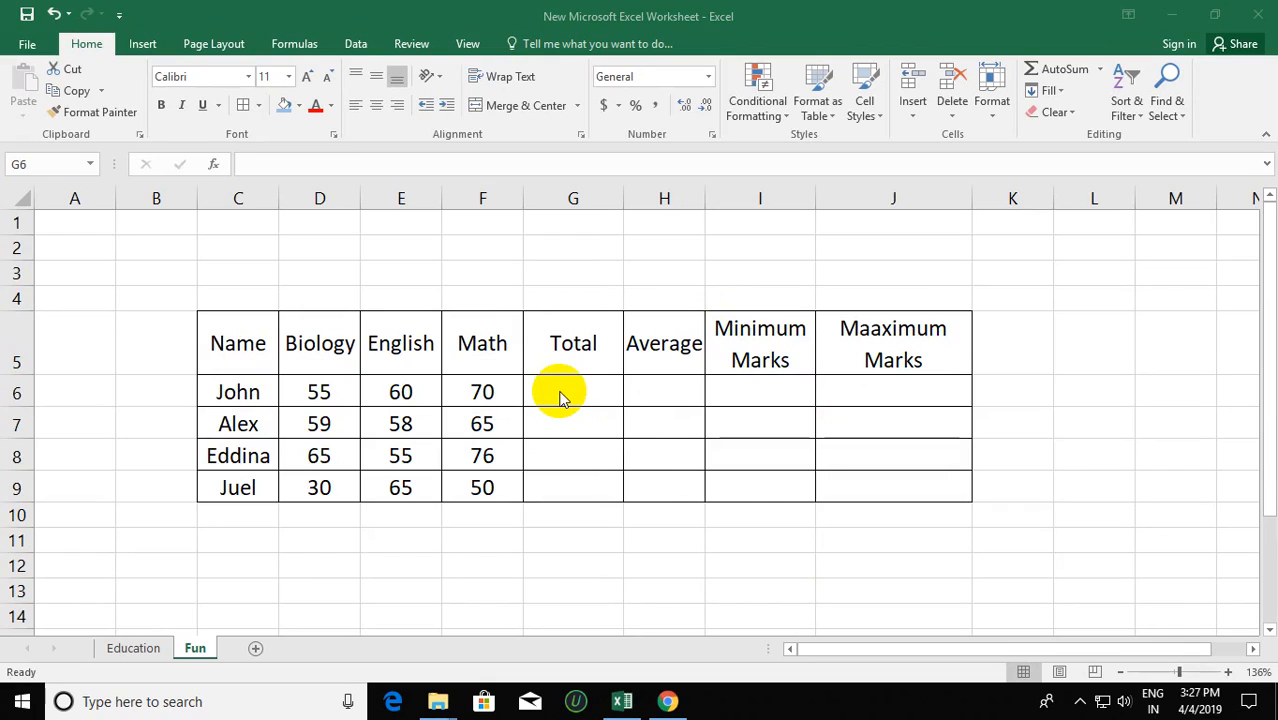
# - Calculate the first student's total in G6 with a SUM formula over the Biology, English and Math marks in D6:F6
pyautogui.click(560, 392)
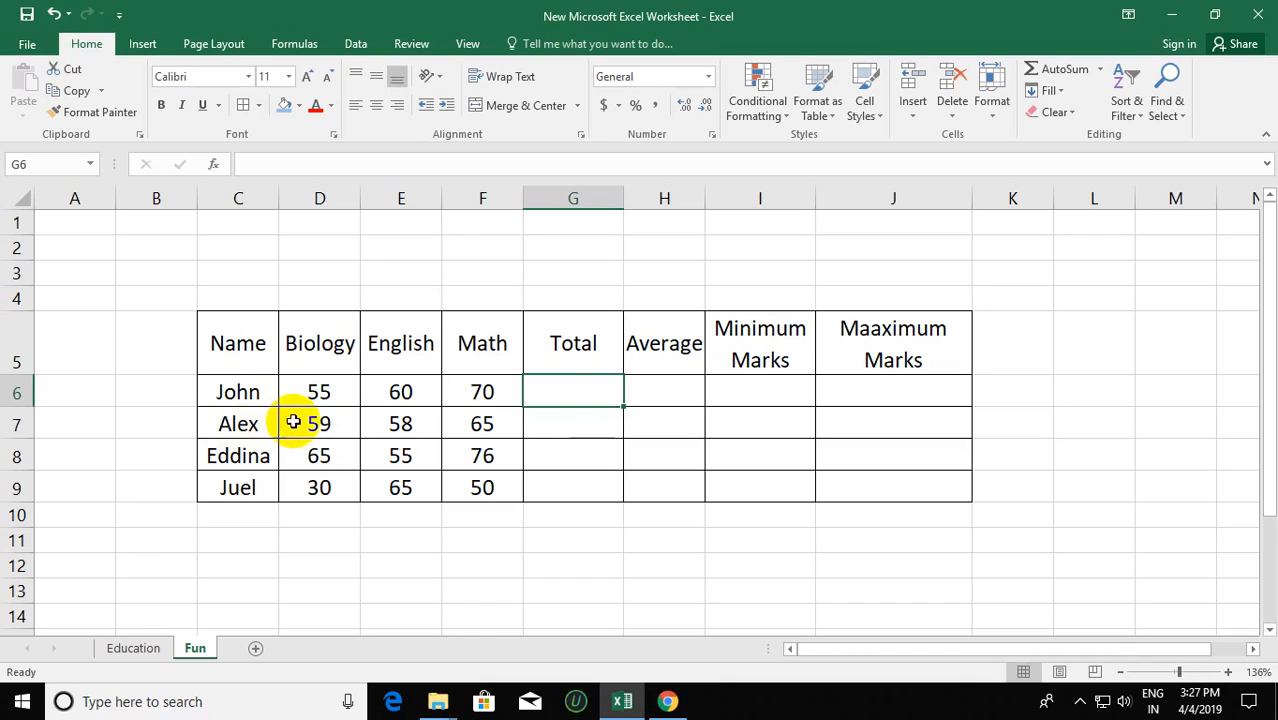
pyautogui.click(332, 393)
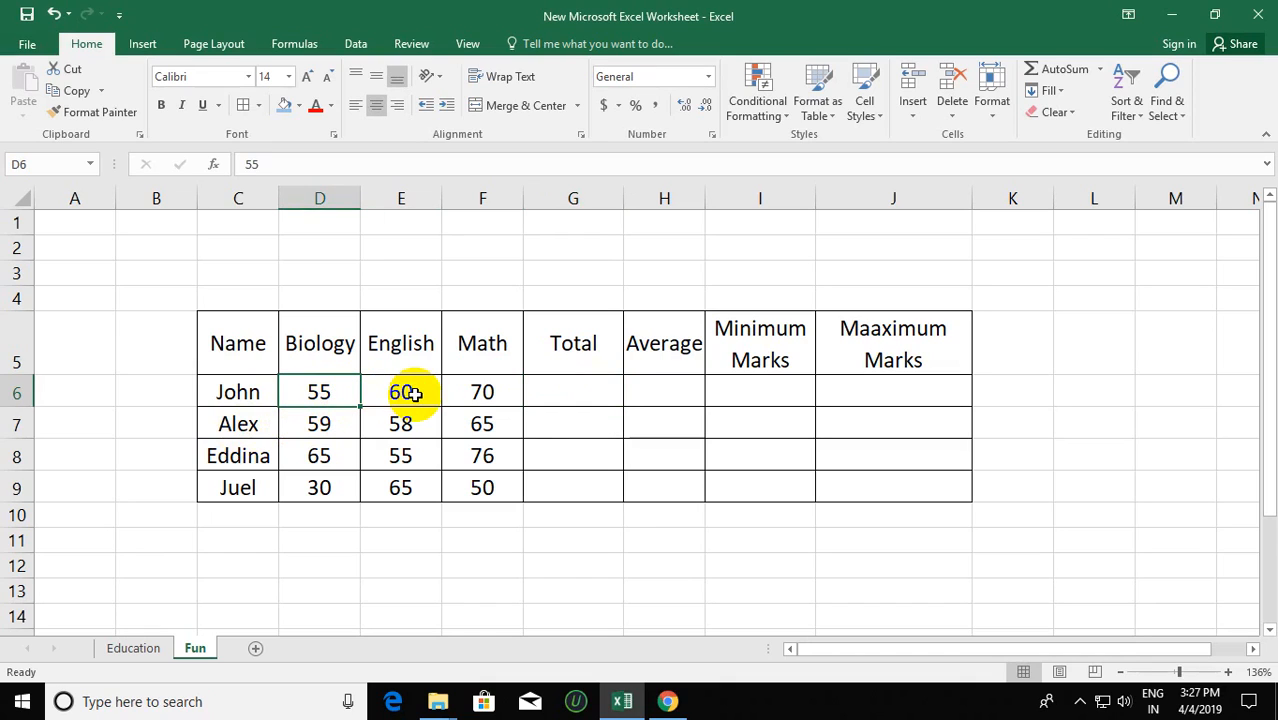
pyautogui.click(405, 392)
pyautogui.click(476, 394)
pyautogui.doubleClick(585, 389)
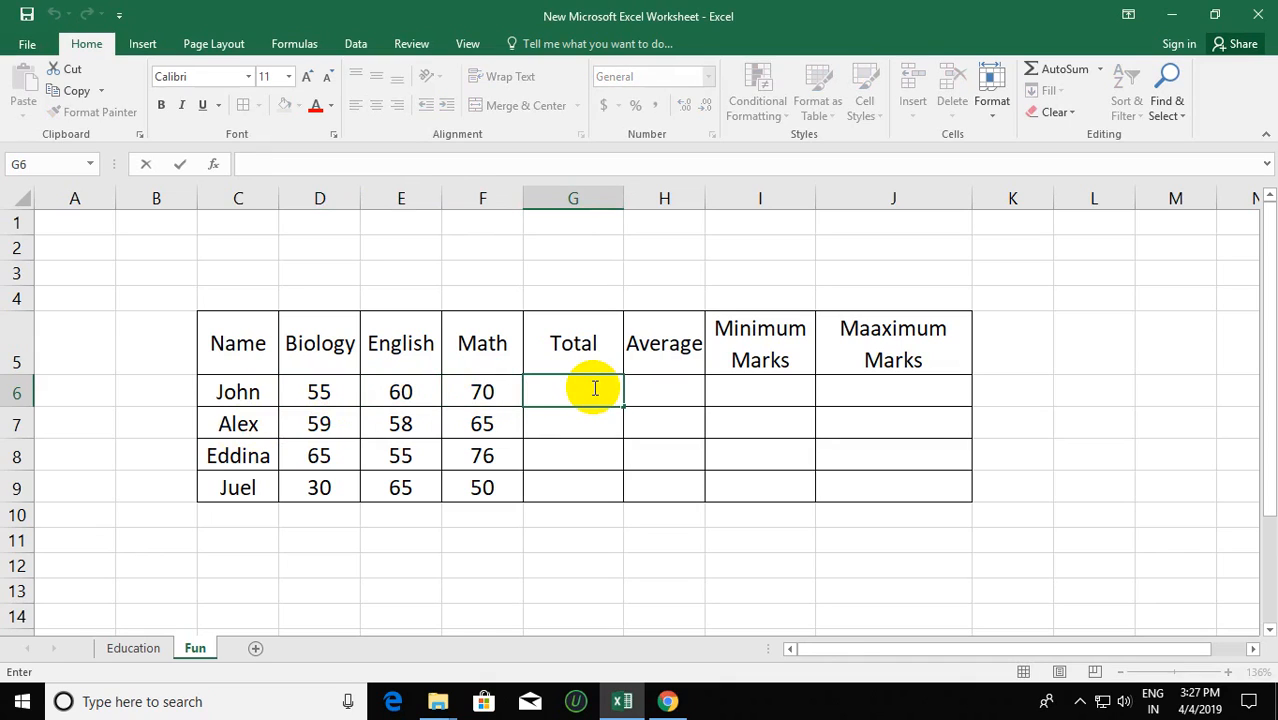
pyautogui.write('=')
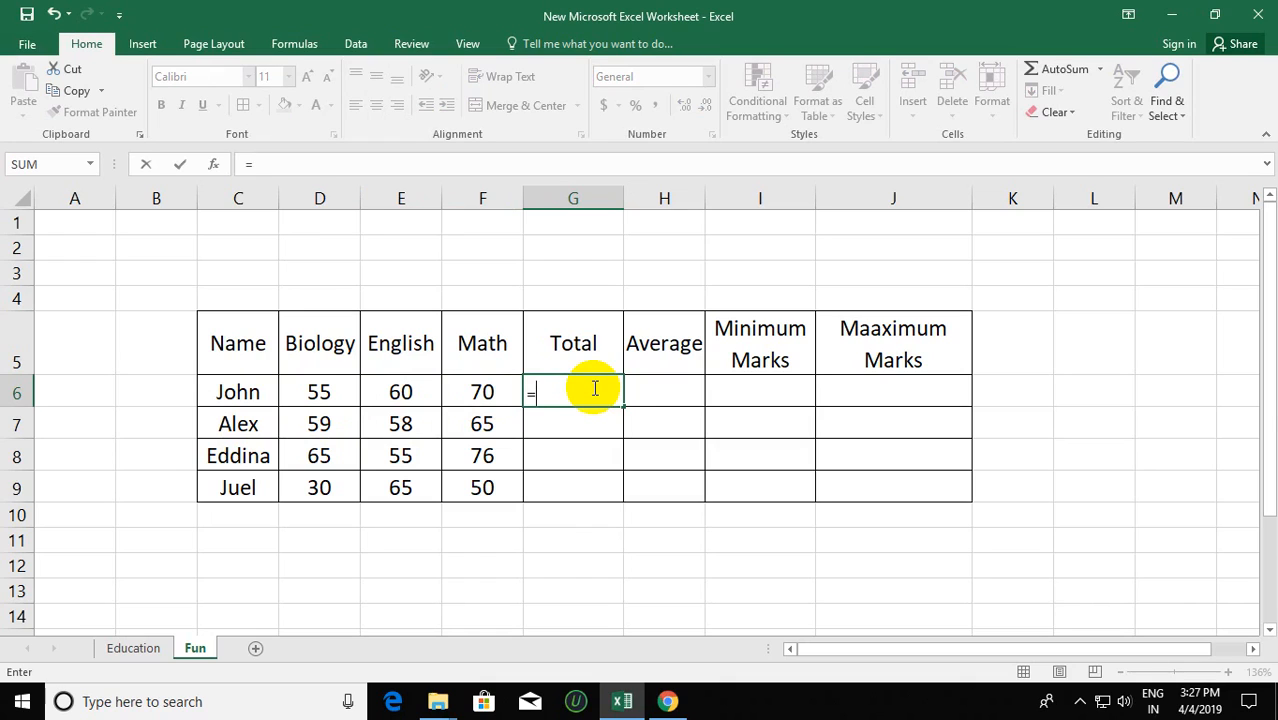
pyautogui.write('su')
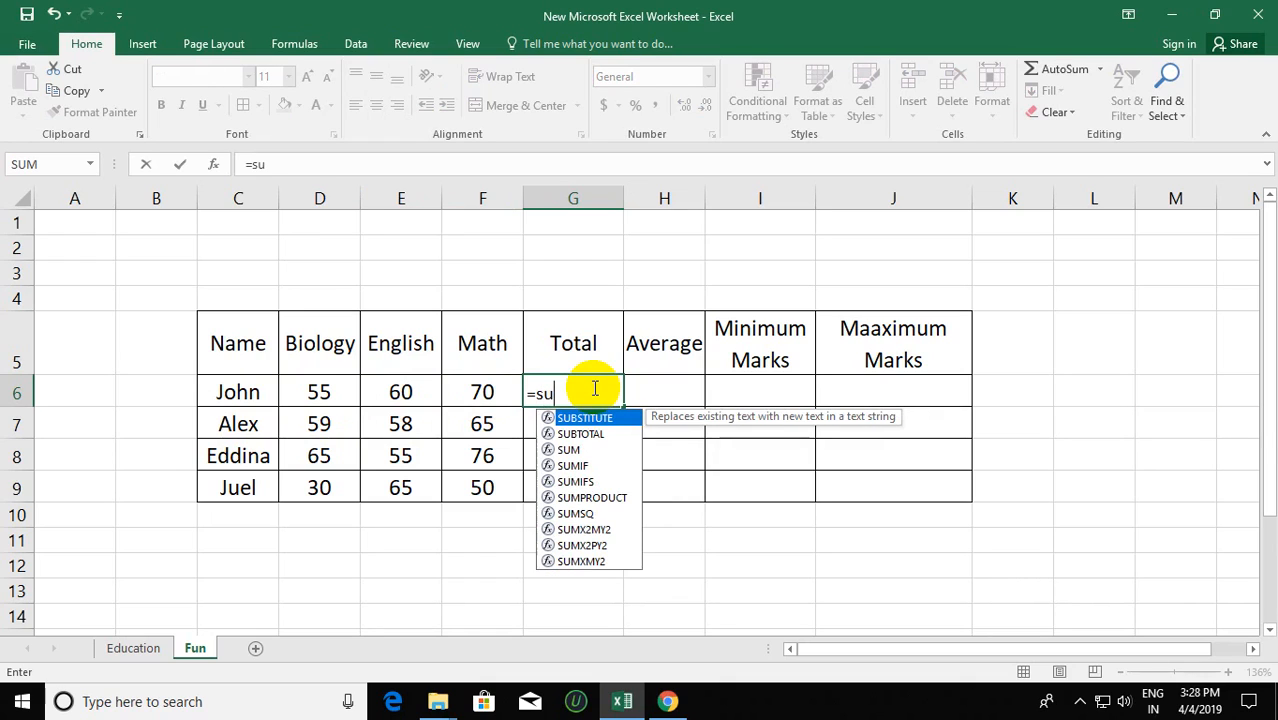
pyautogui.write('m')
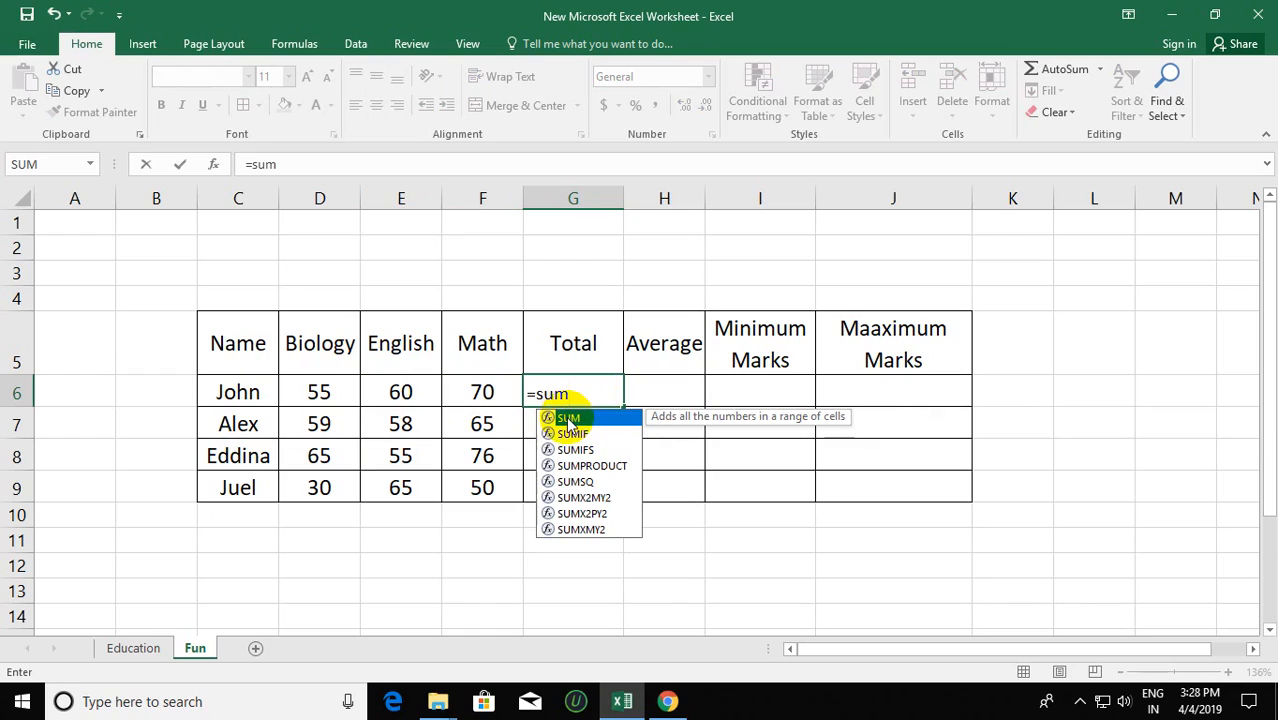
pyautogui.doubleClick(569, 424)
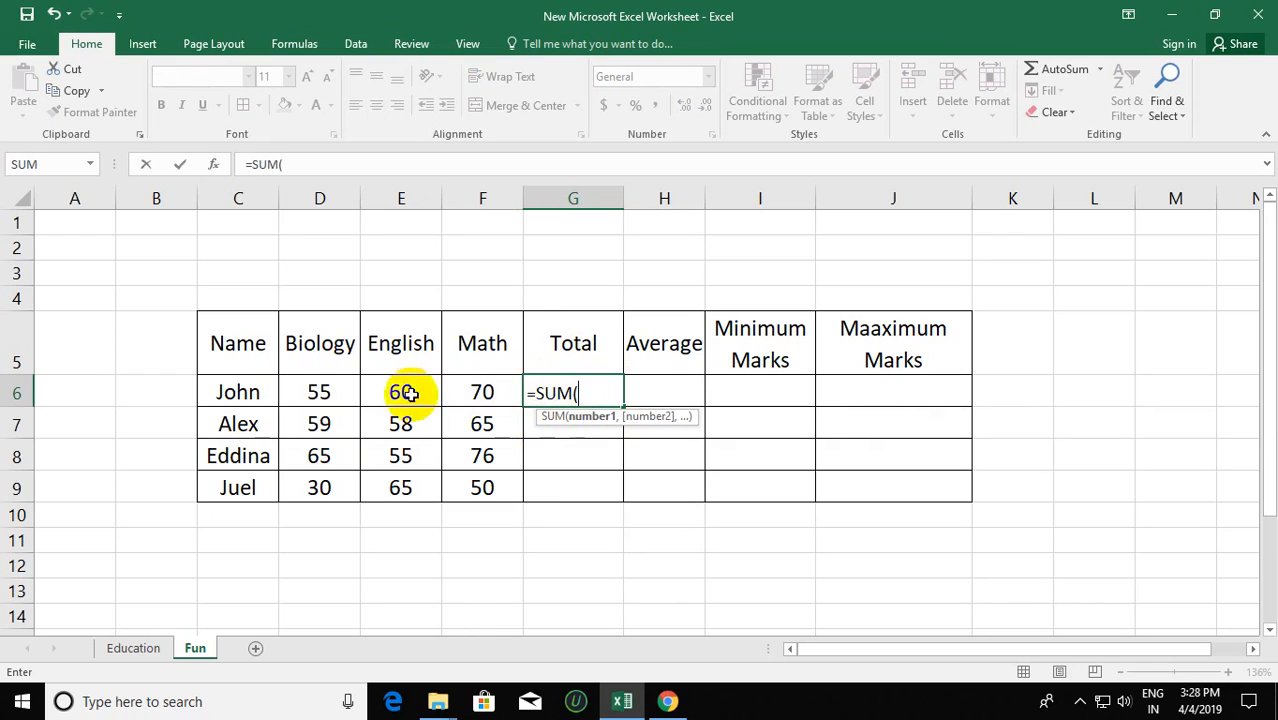
pyautogui.moveTo(326, 393); pyautogui.dragTo(482, 393)
pyautogui.press('Return')
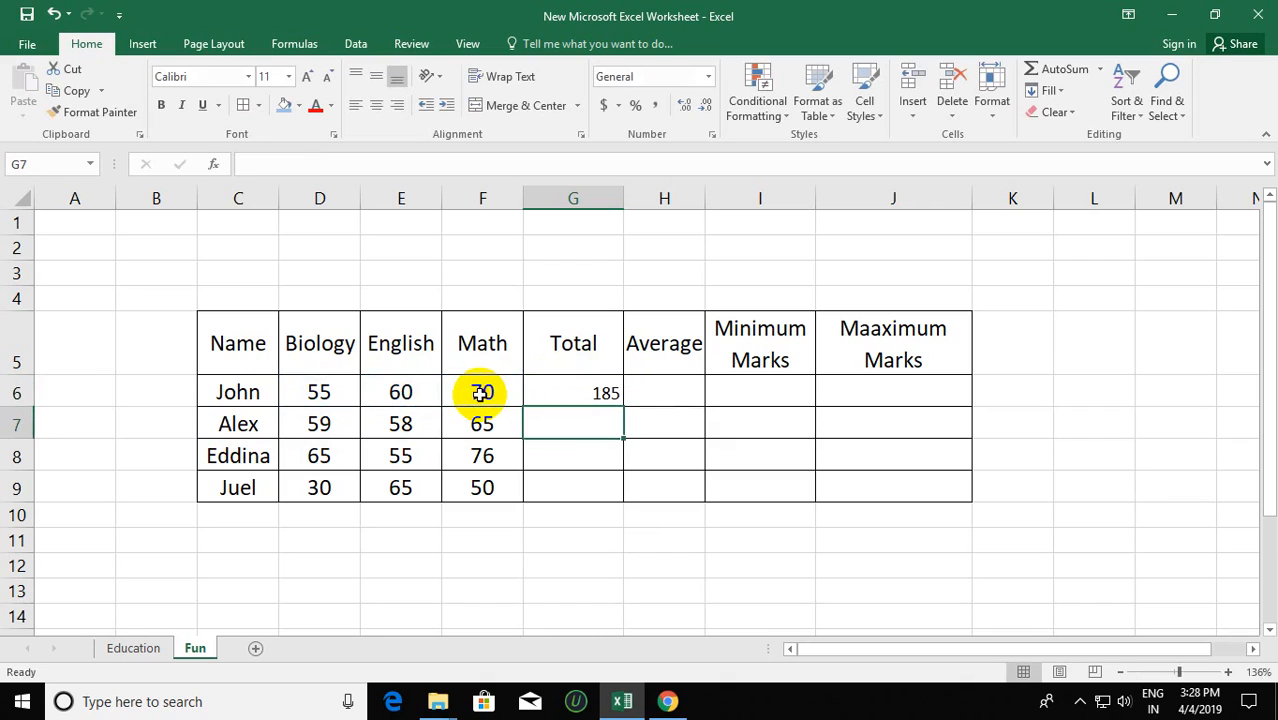
# - Calculate the second student's total in G7 with a SUM formula over the marks in D7:F7
pyautogui.doubleClick(595, 421)
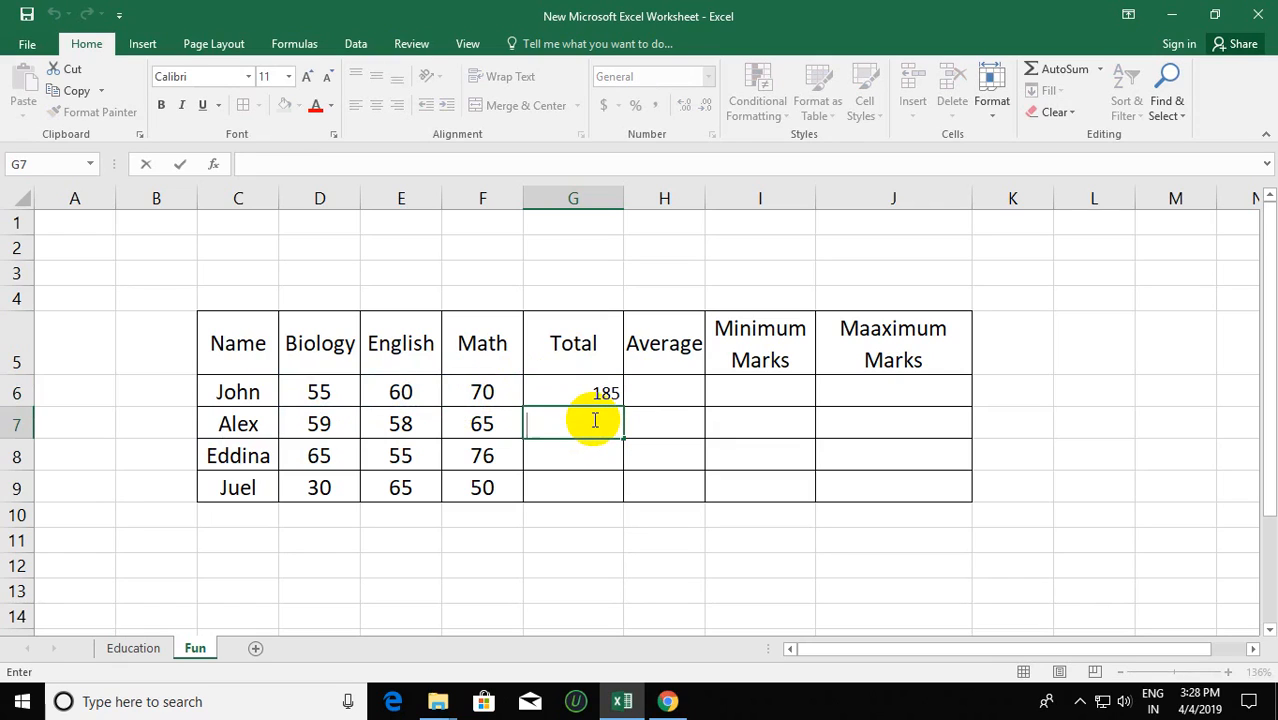
pyautogui.write('=')
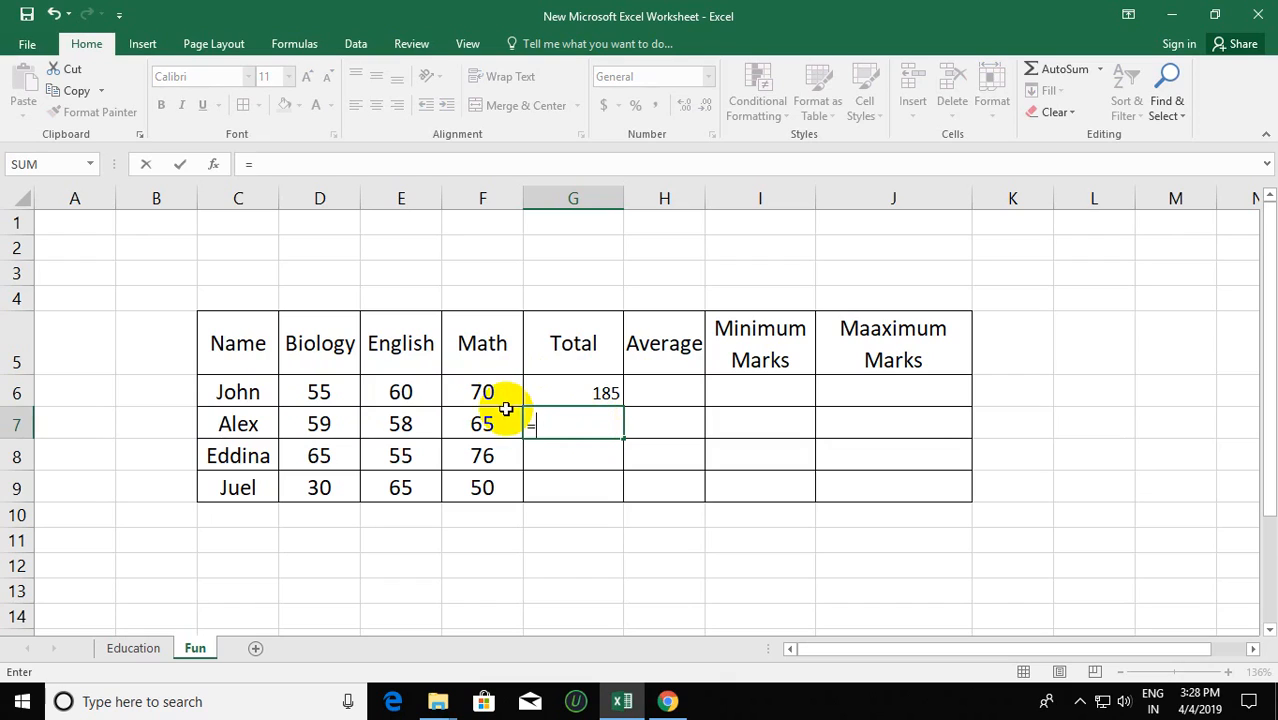
pyautogui.write('su')
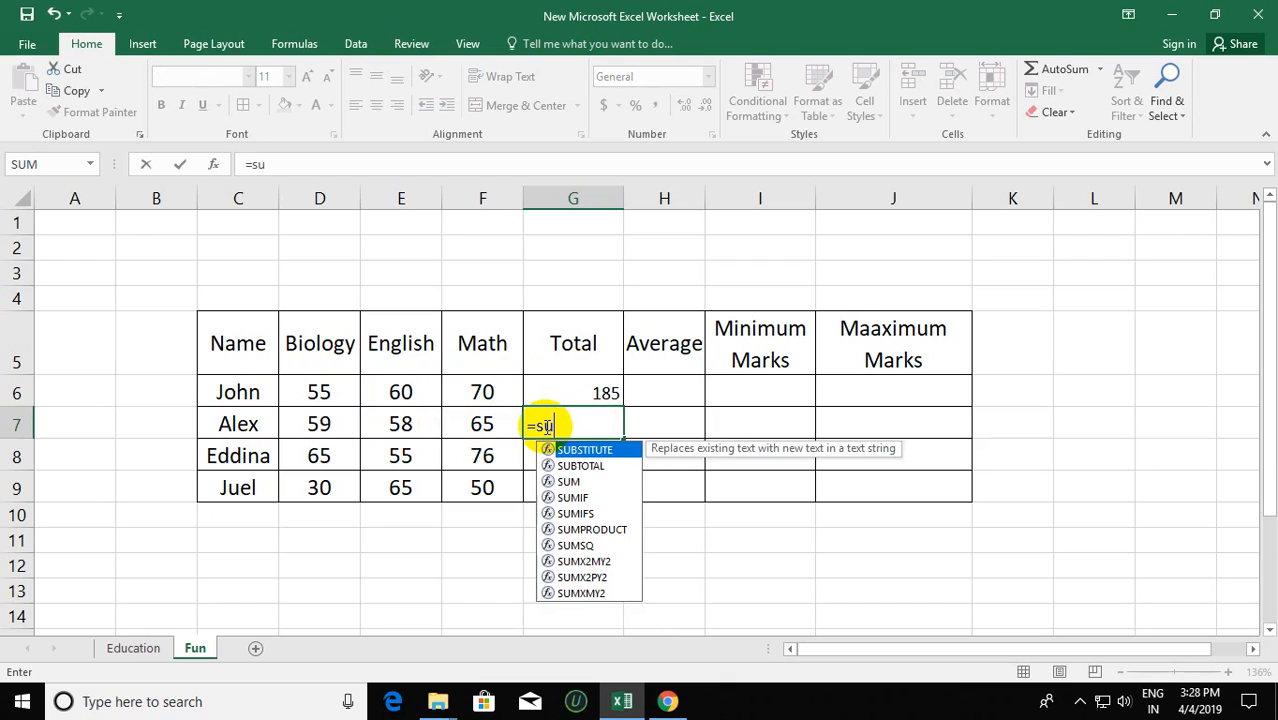
pyautogui.write('m')
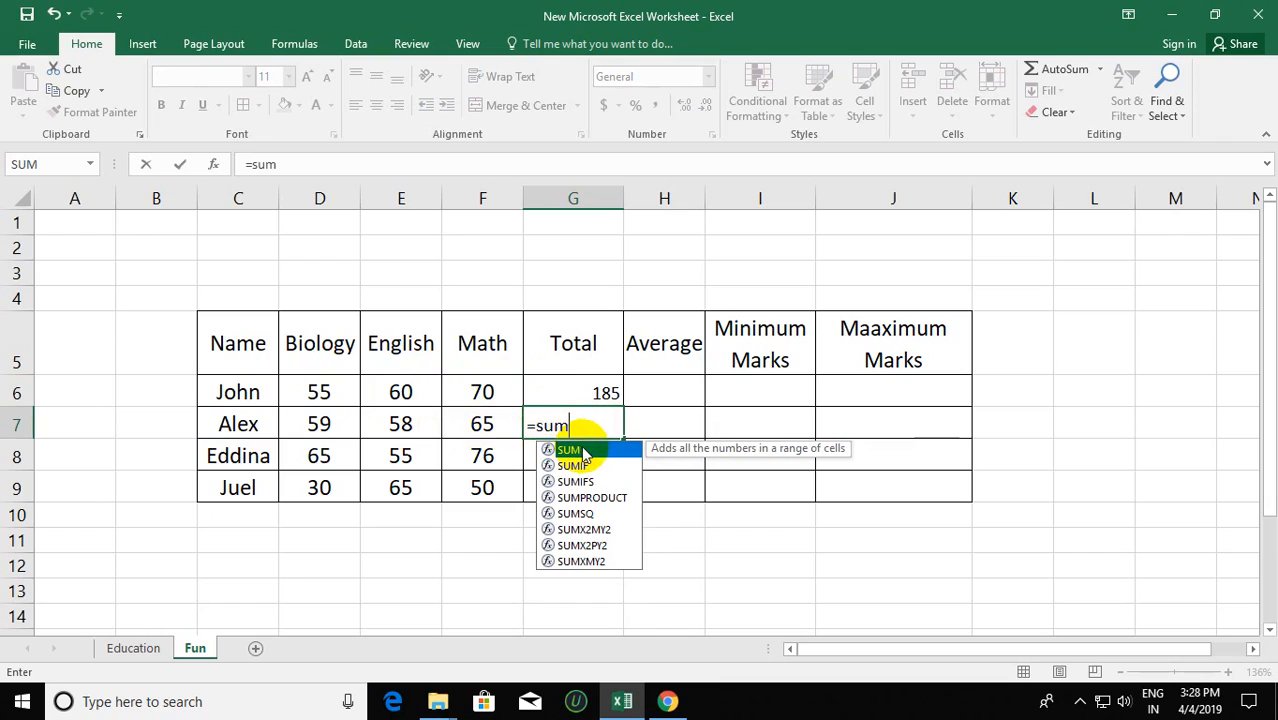
pyautogui.doubleClick(585, 455)
pyautogui.moveTo(300, 428); pyautogui.dragTo(503, 424)
pyautogui.press('Return')
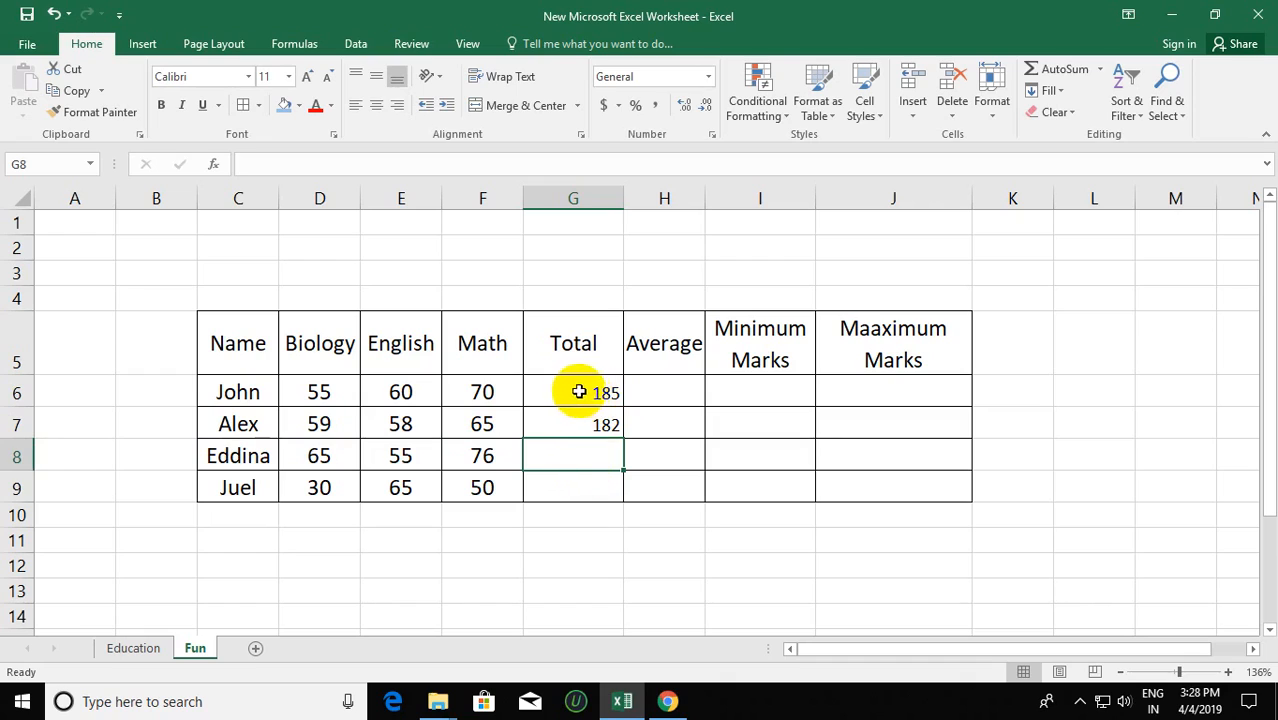
# - Fill the SUM formulas from G6:G7 down to G9 to total the remaining students' marks
pyautogui.moveTo(577, 391); pyautogui.dragTo(585, 426)
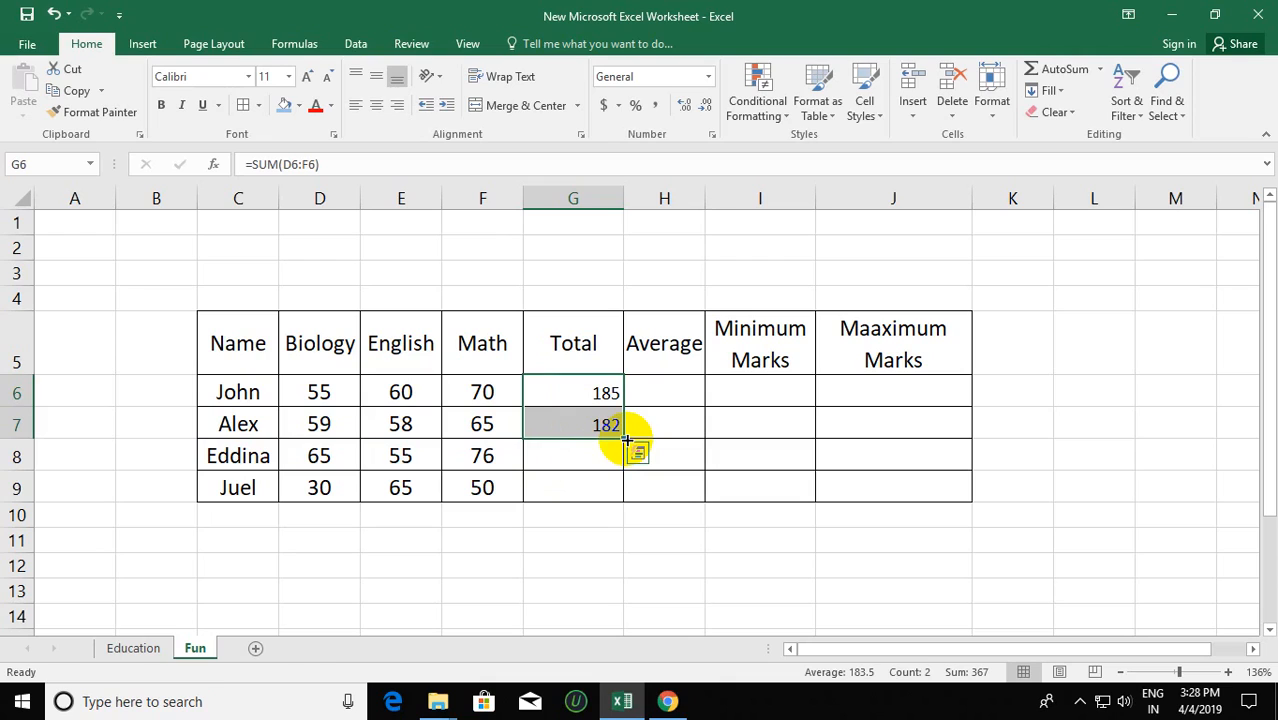
pyautogui.moveTo(625, 440); pyautogui.dragTo(622, 501)
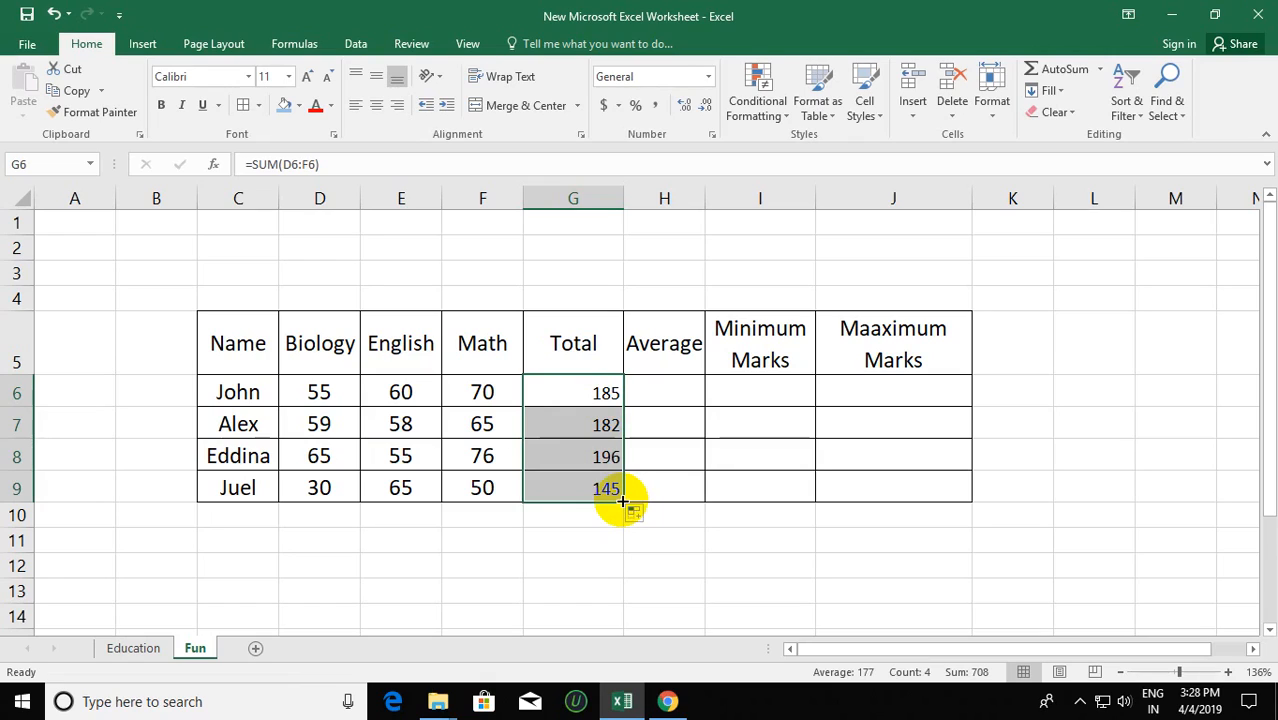
pyautogui.click(650, 541)
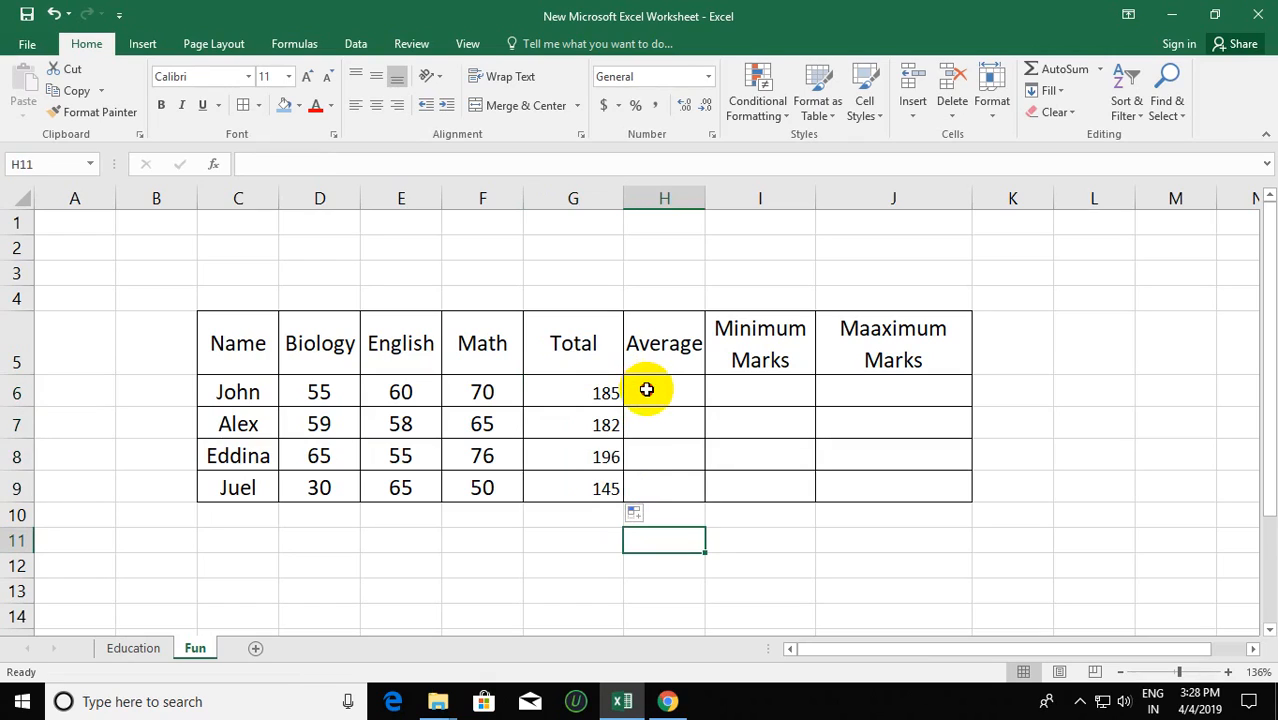
pyautogui.click(647, 390)
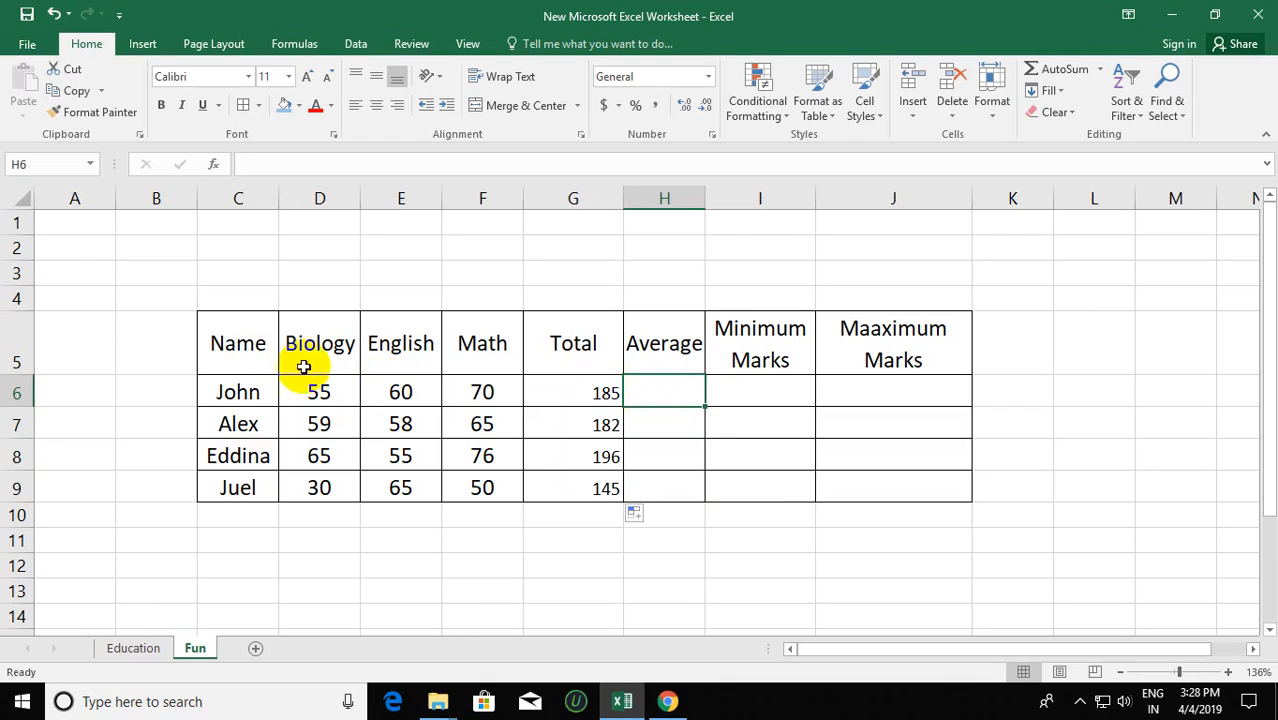
pyautogui.click(250, 393)
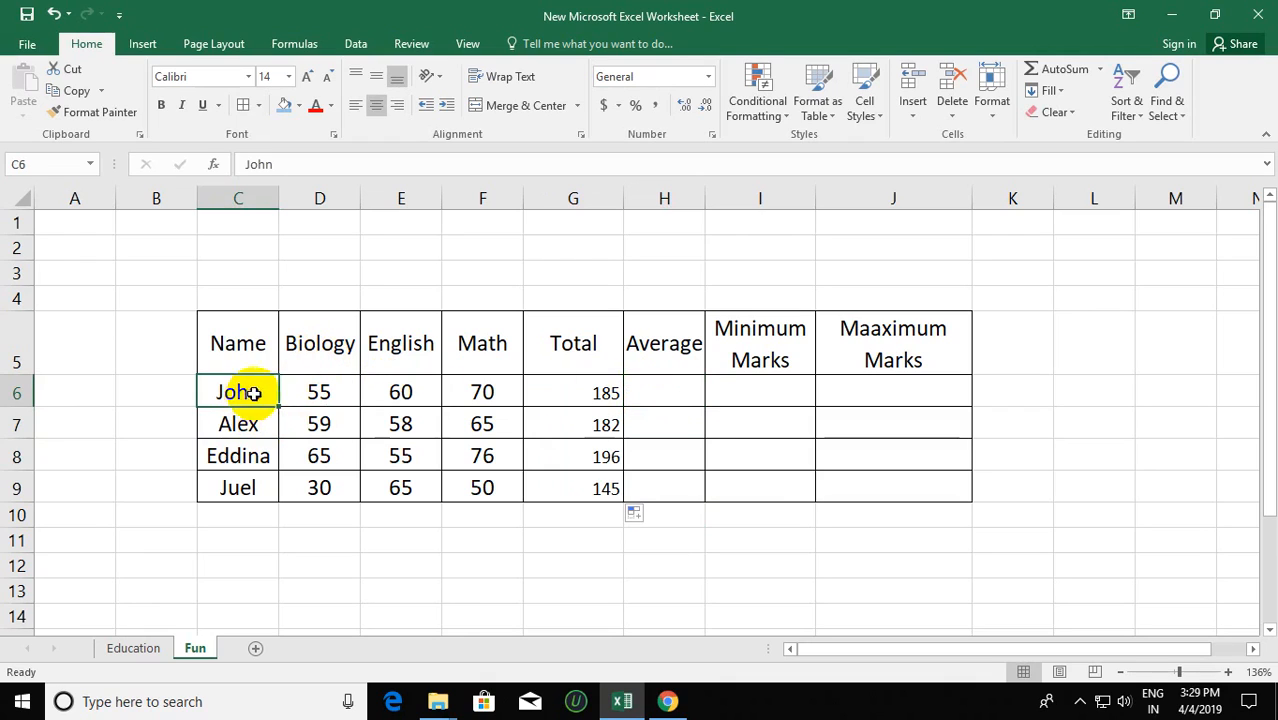
pyautogui.click(335, 345)
pyautogui.click(418, 345)
pyautogui.click(501, 352)
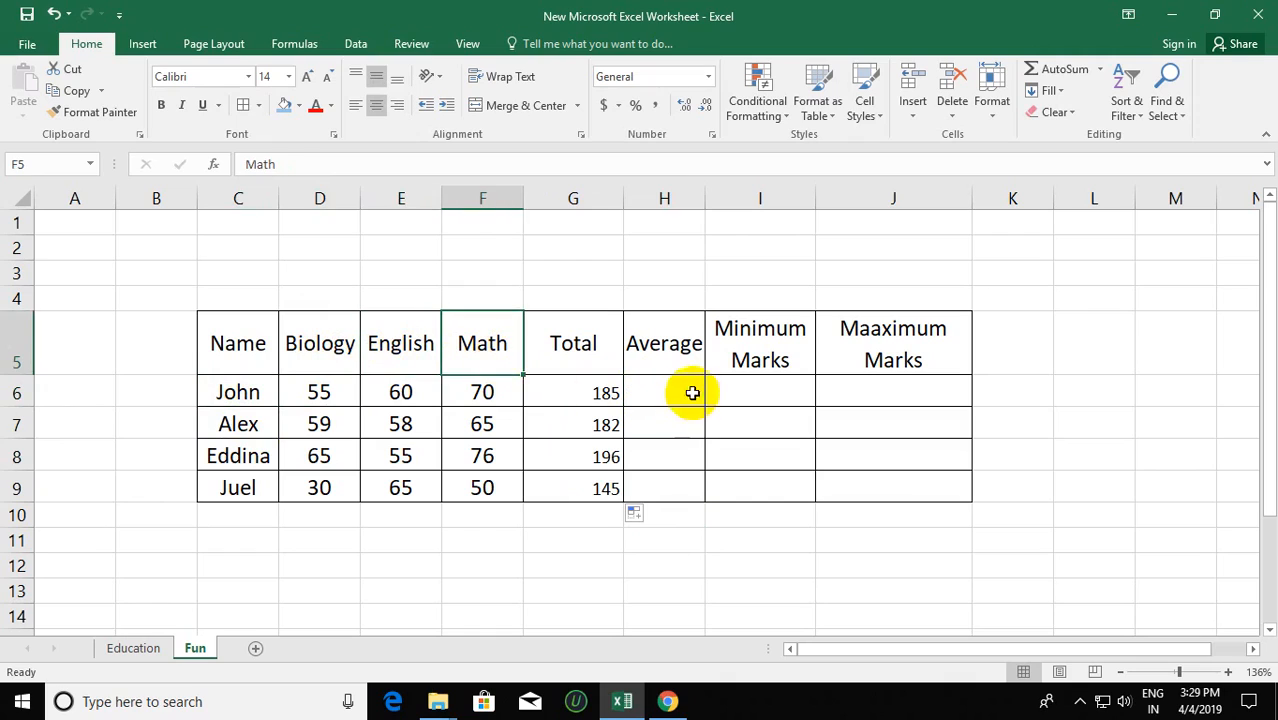
# - Calculate the first student's average in H6 with AVERAGE over D6:F6 and fill the formula down to H9
pyautogui.click(679, 390)
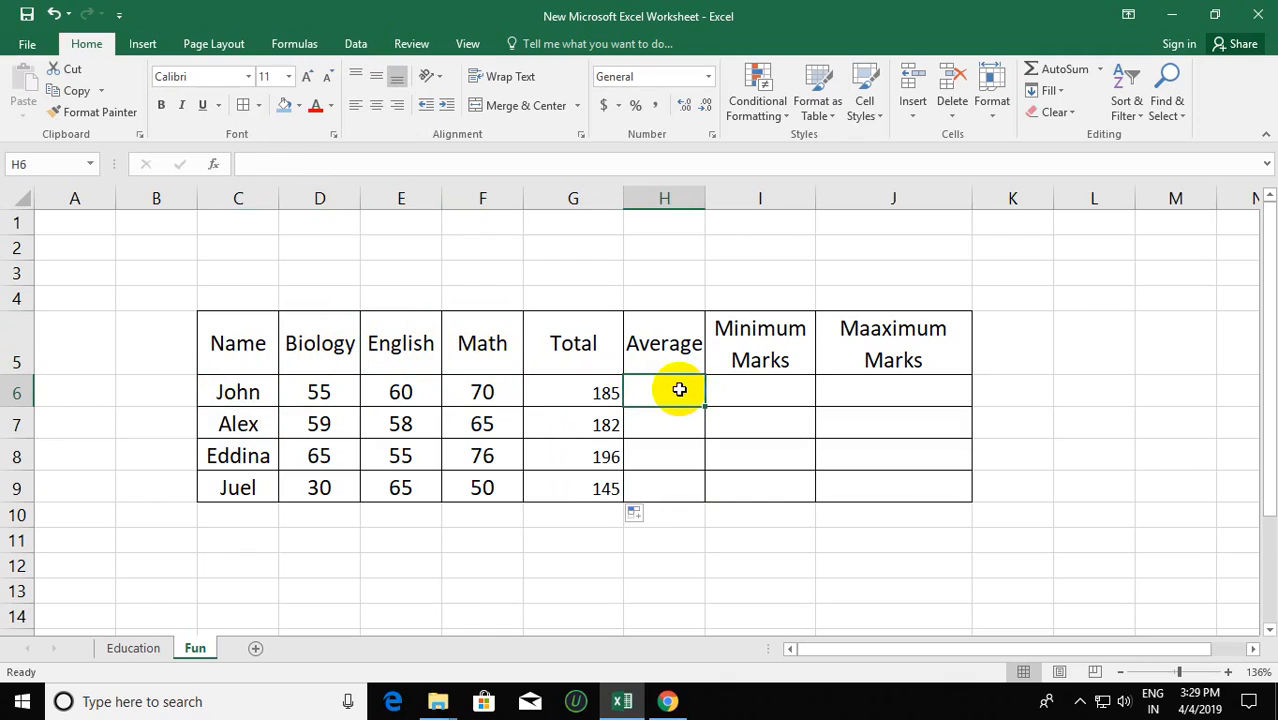
pyautogui.write('=')
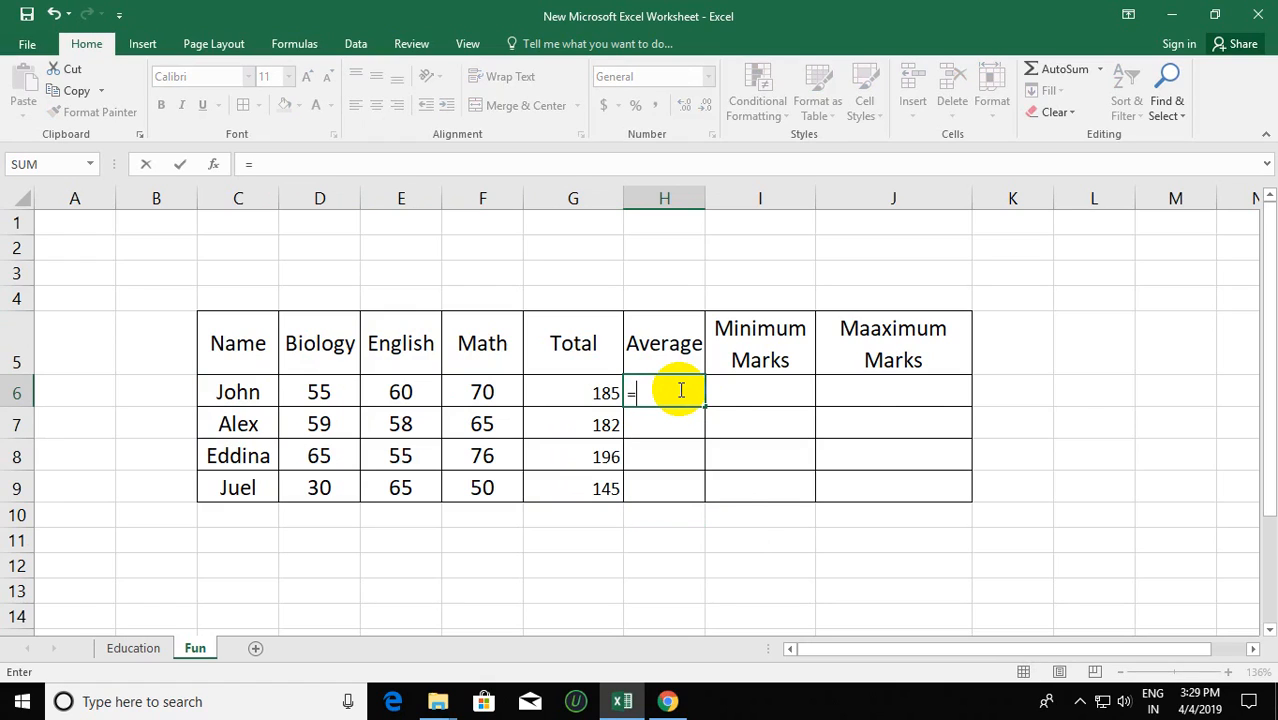
pyautogui.write('av')
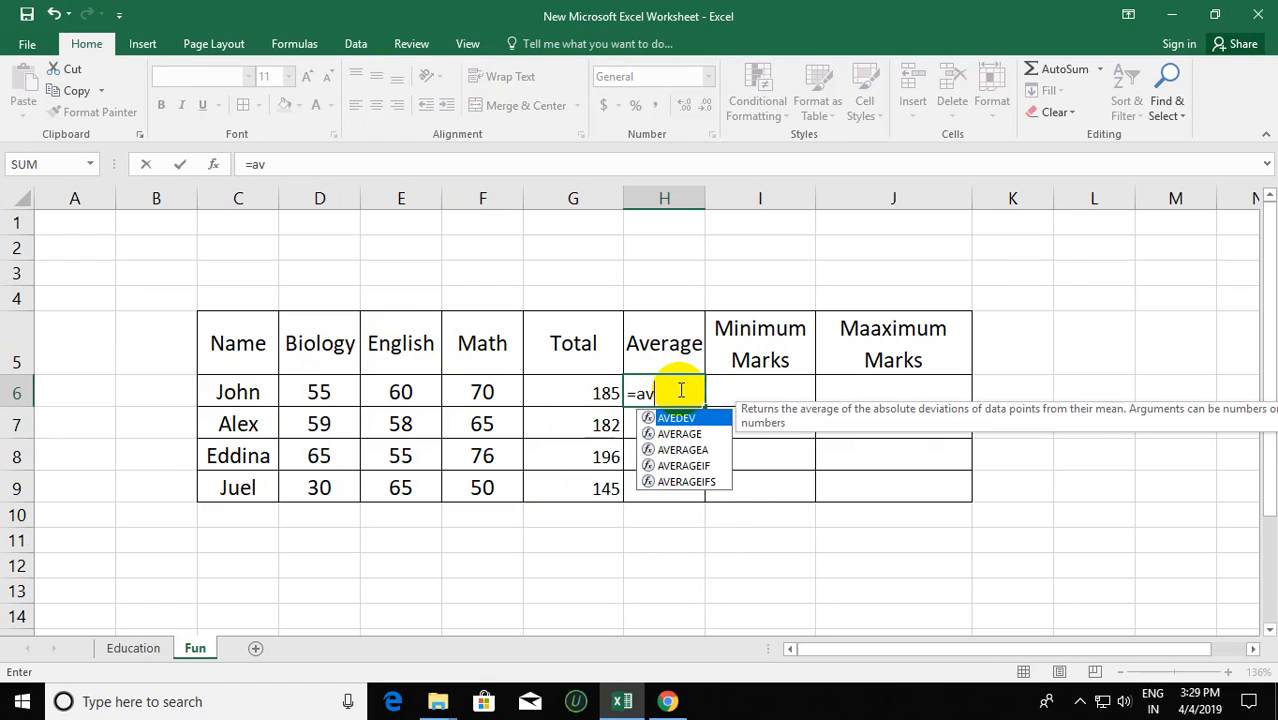
pyautogui.doubleClick(689, 432)
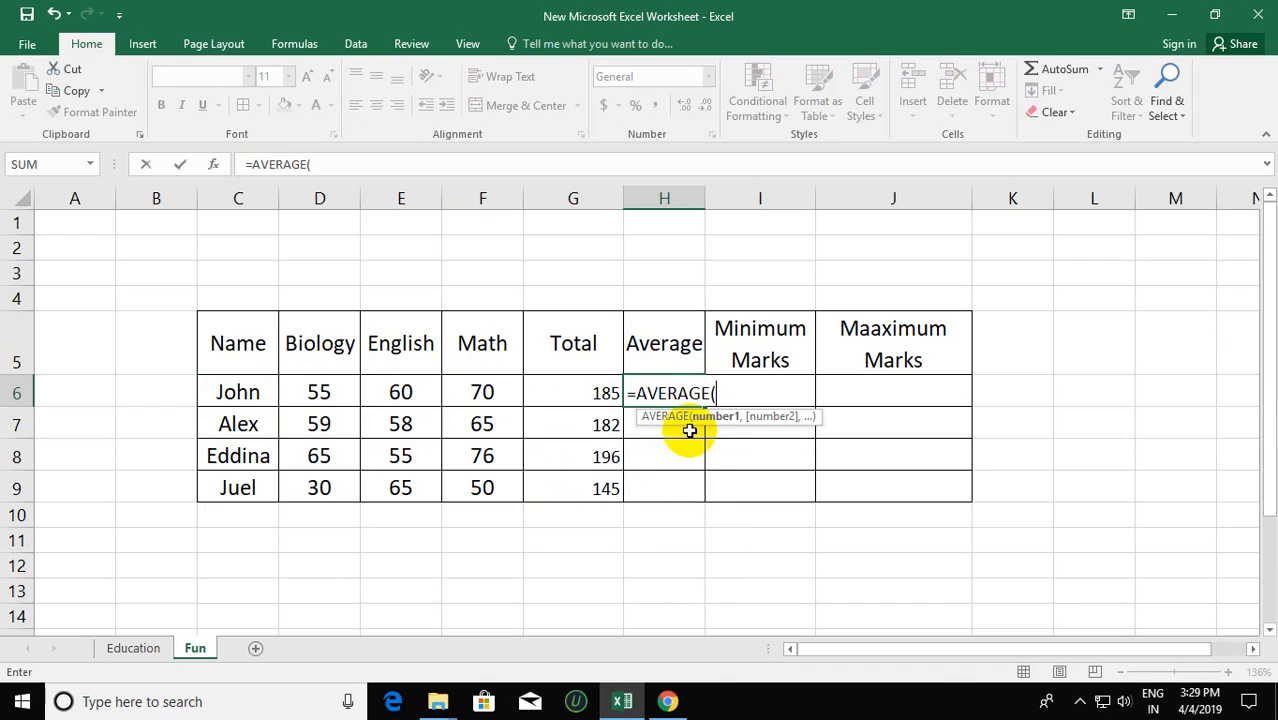
pyautogui.moveTo(325, 391); pyautogui.dragTo(485, 399)
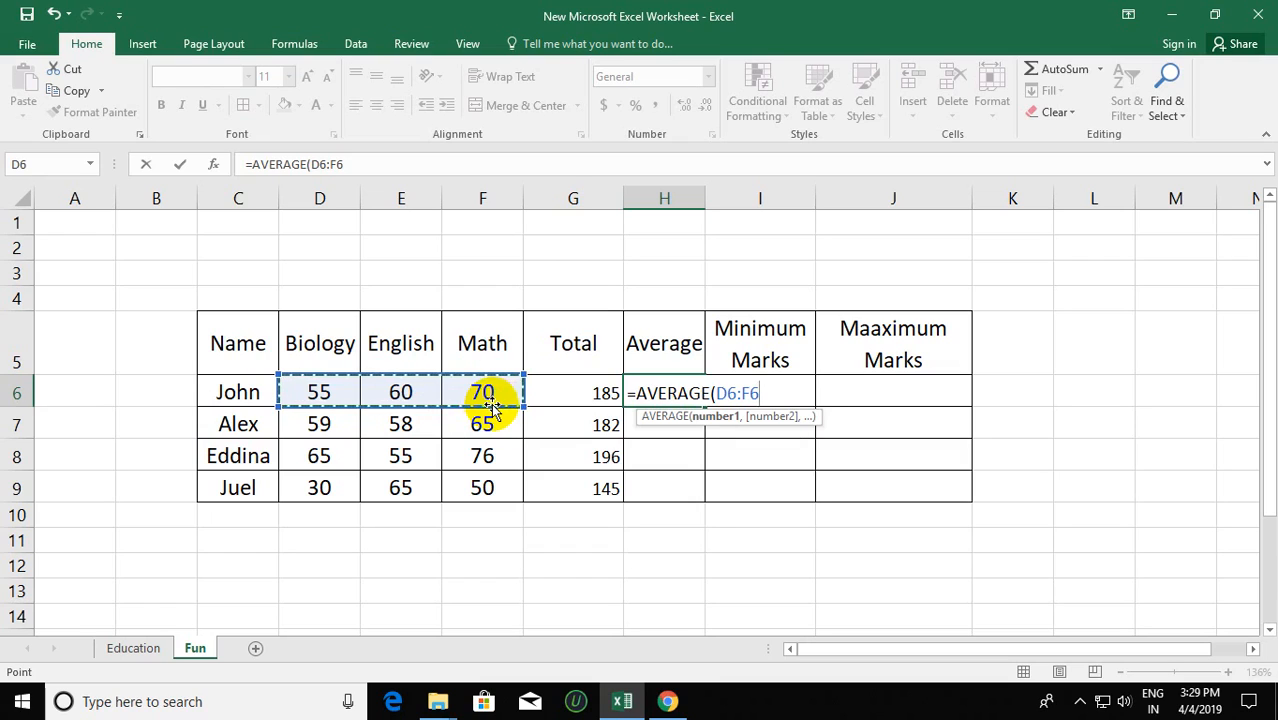
pyautogui.press('Return')
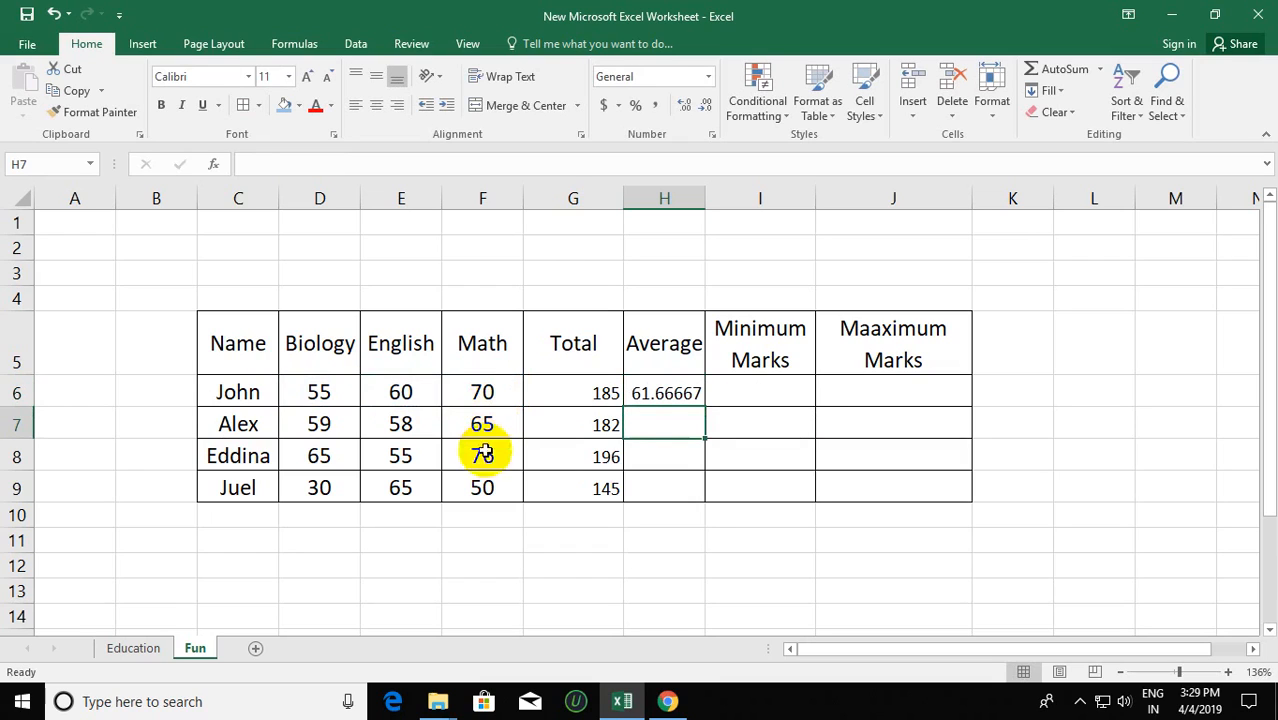
pyautogui.click(670, 394)
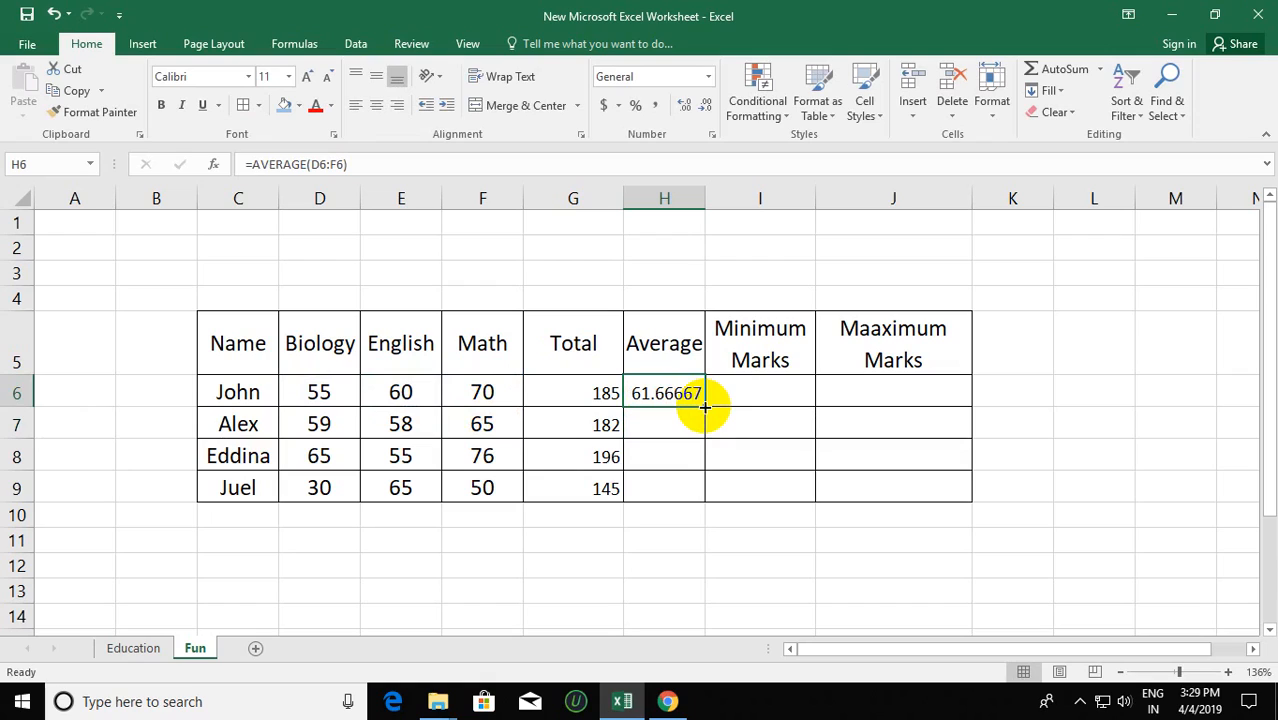
pyautogui.moveTo(704, 407); pyautogui.dragTo(704, 490)
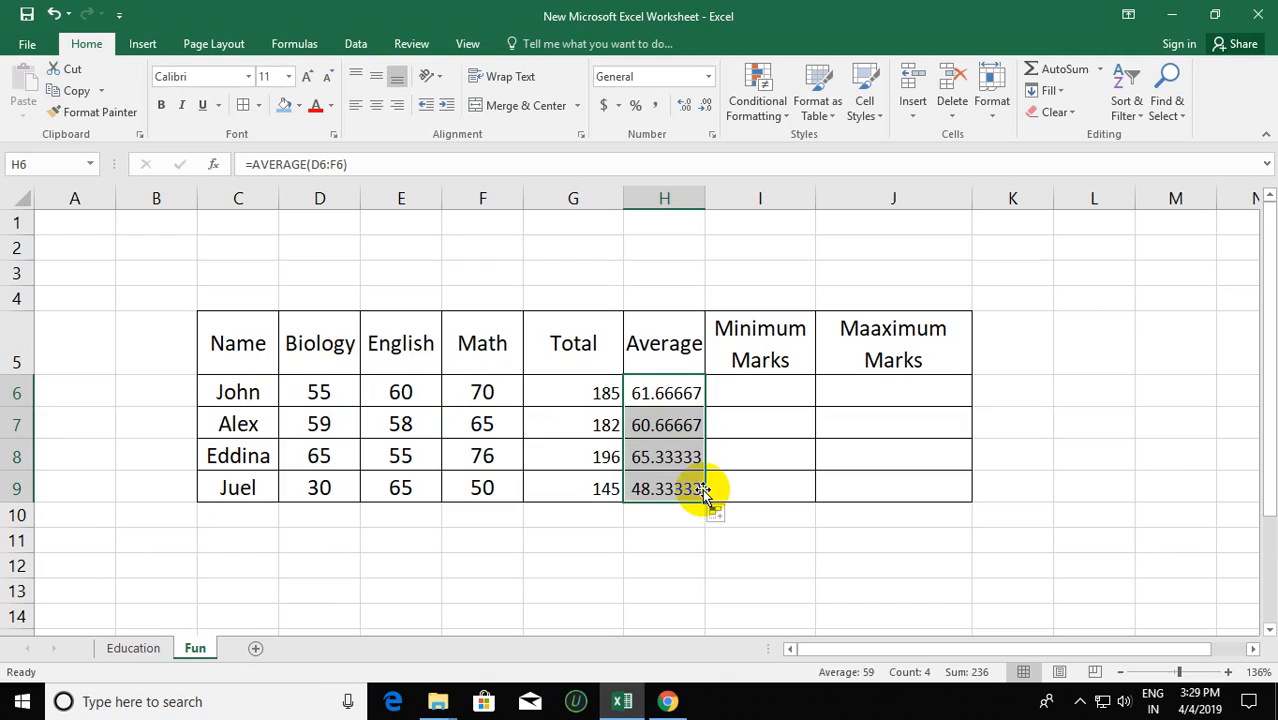
# - Calculate the first student's minimum mark in I6 with a MIN formula over D6:F6
pyautogui.click(744, 394)
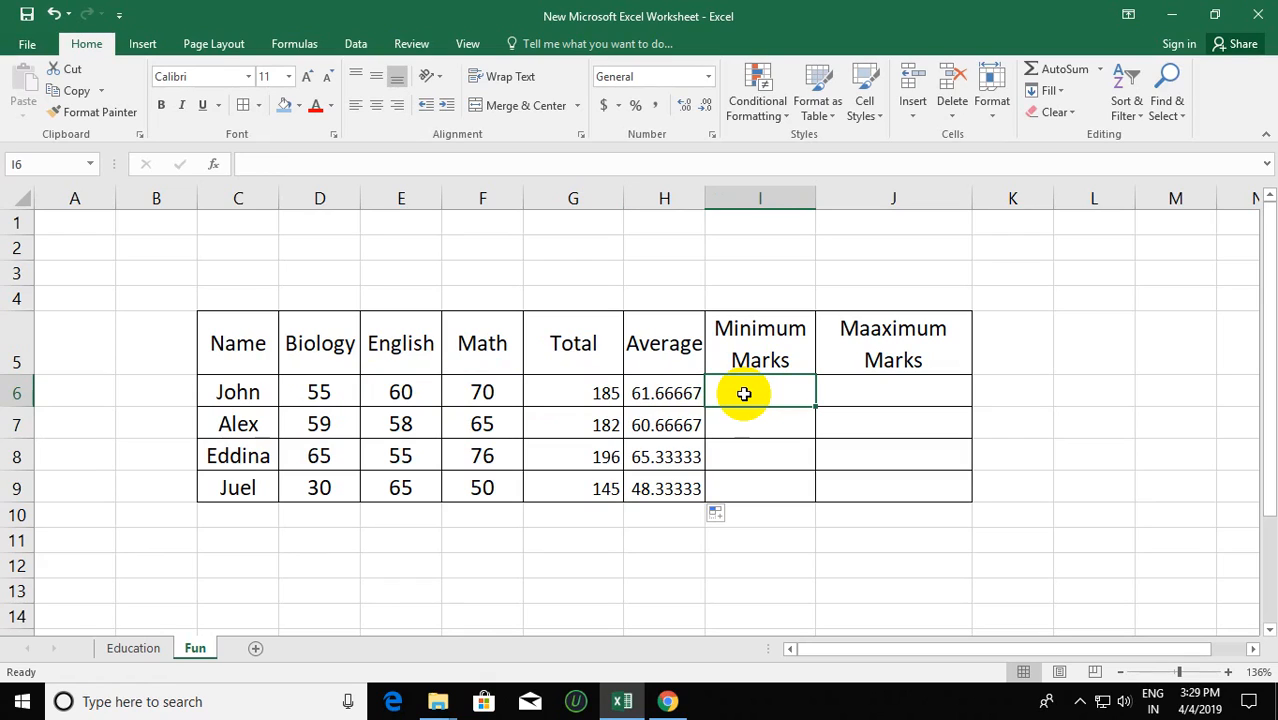
pyautogui.write('=')
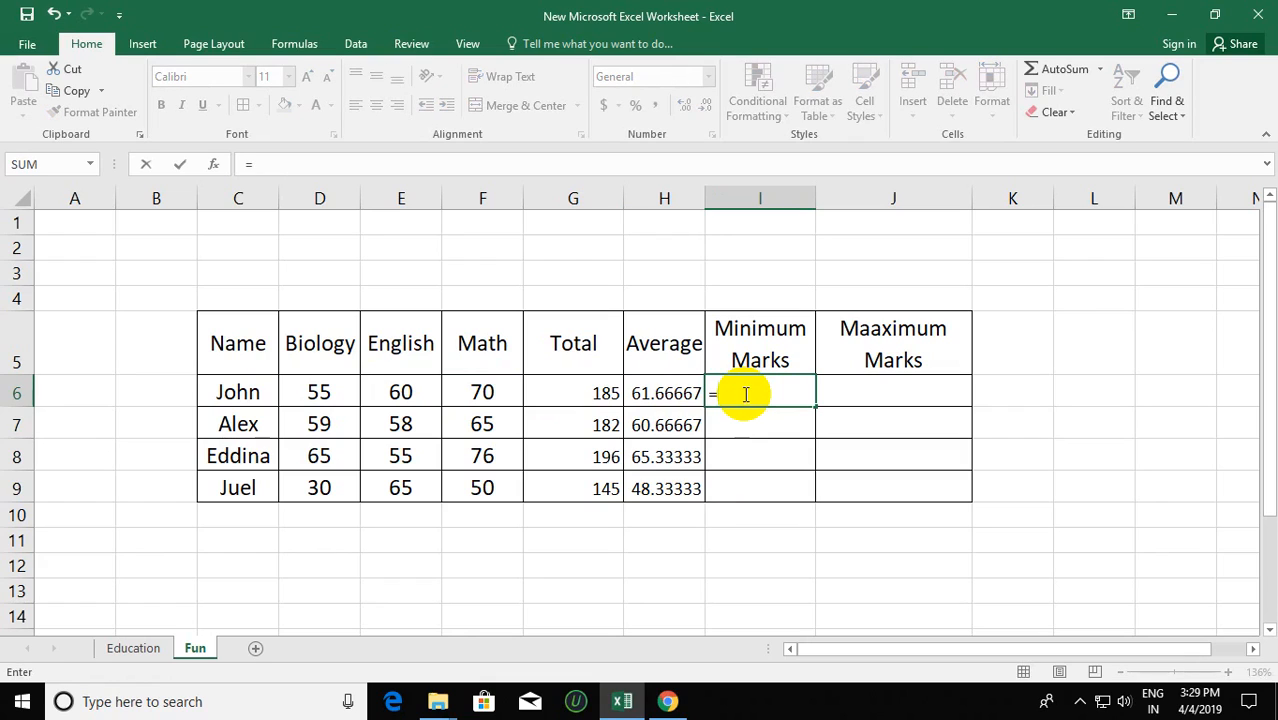
pyautogui.write('min')
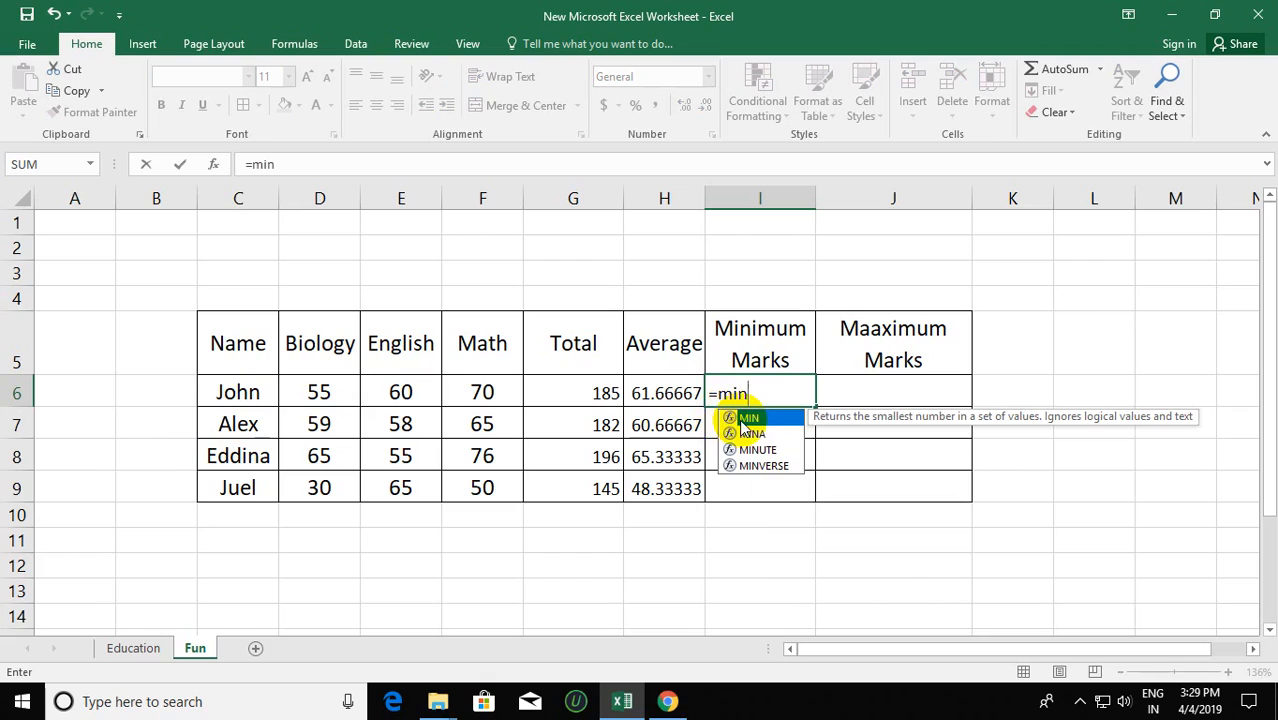
pyautogui.doubleClick(749, 417)
pyautogui.click(342, 400)
pyautogui.moveTo(342, 400); pyautogui.dragTo(480, 400)
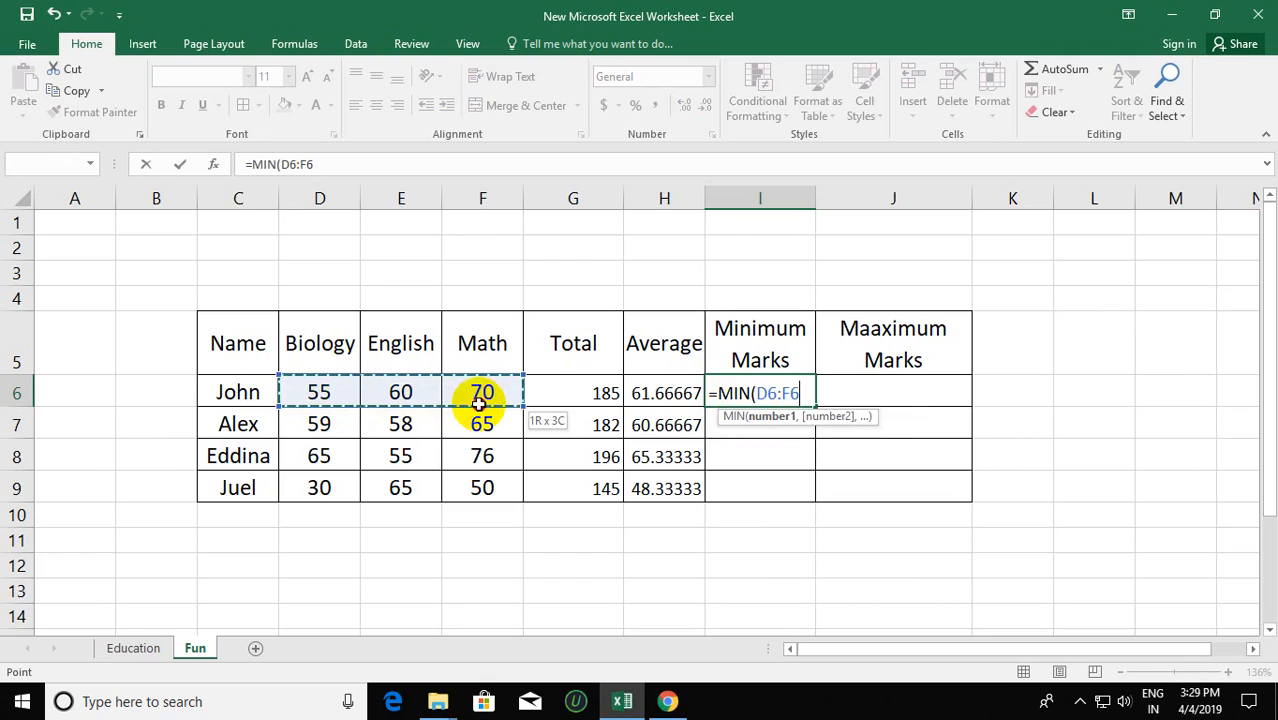
pyautogui.press('Return')
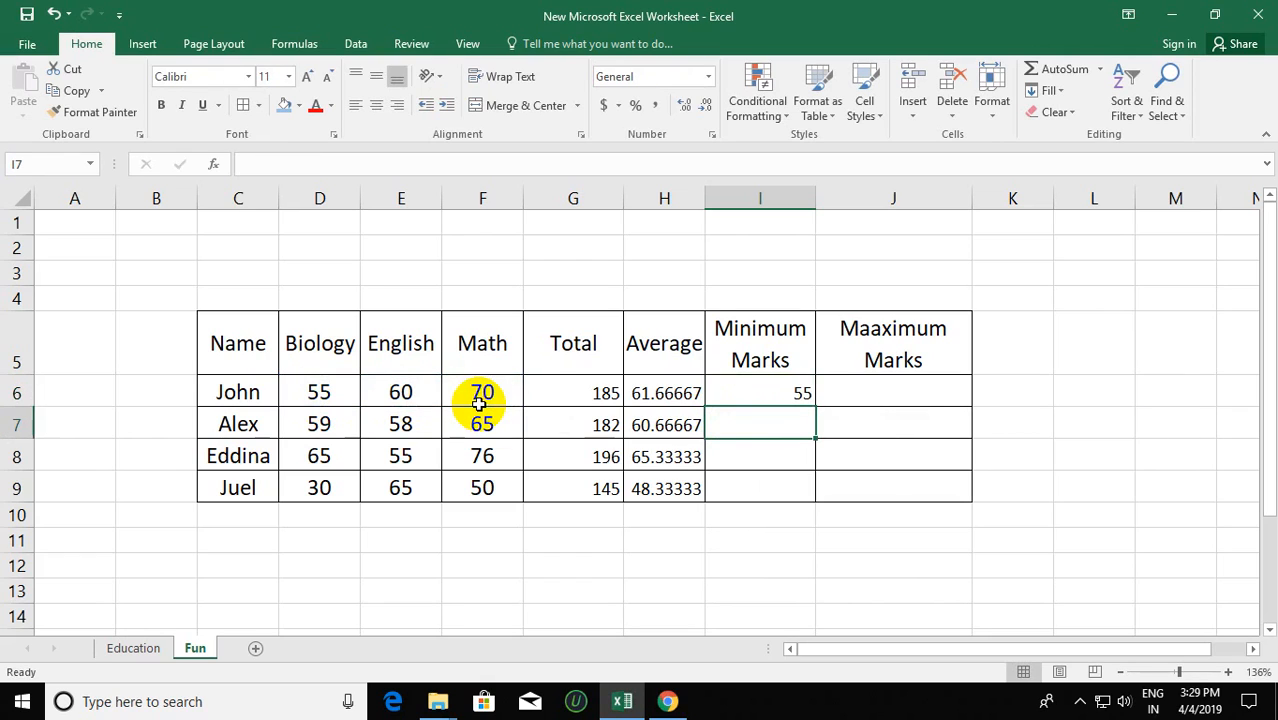
pyautogui.click(782, 393)
pyautogui.click(313, 394)
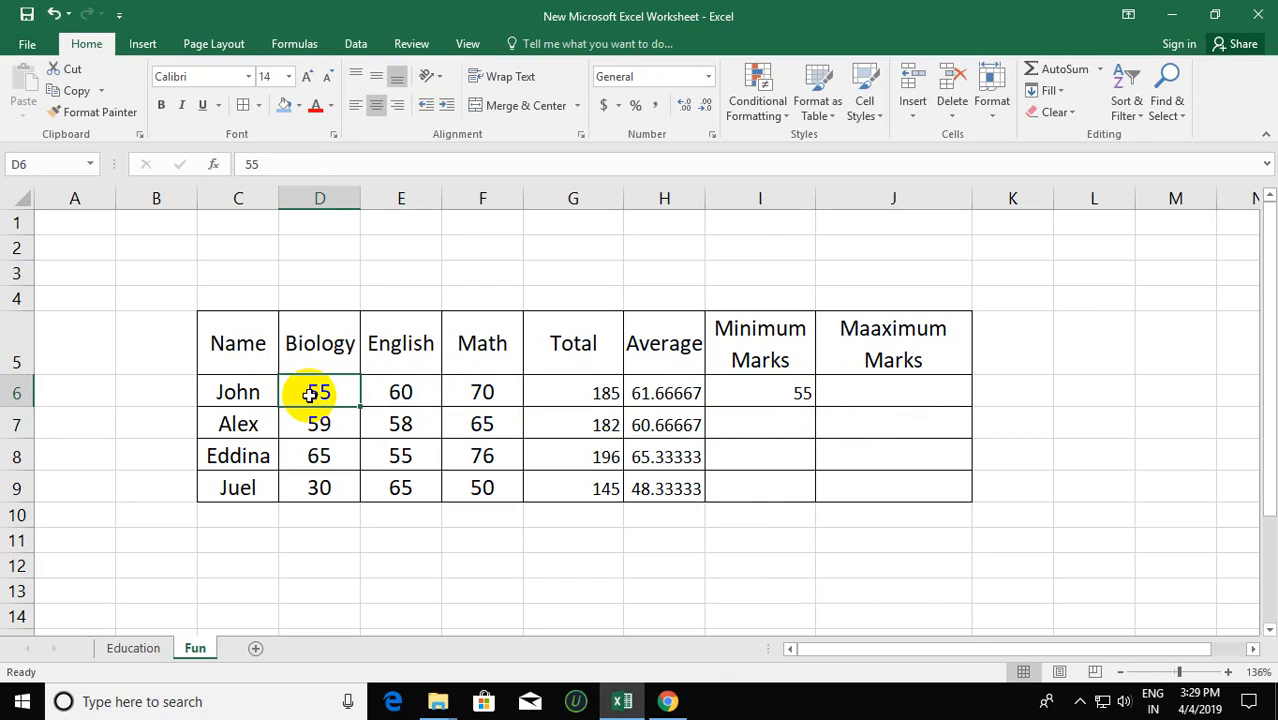
# - Calculate the second student's minimum mark in I7 with MIN over D7:F7 and fill the minimum formulas down to I9
pyautogui.click(775, 420)
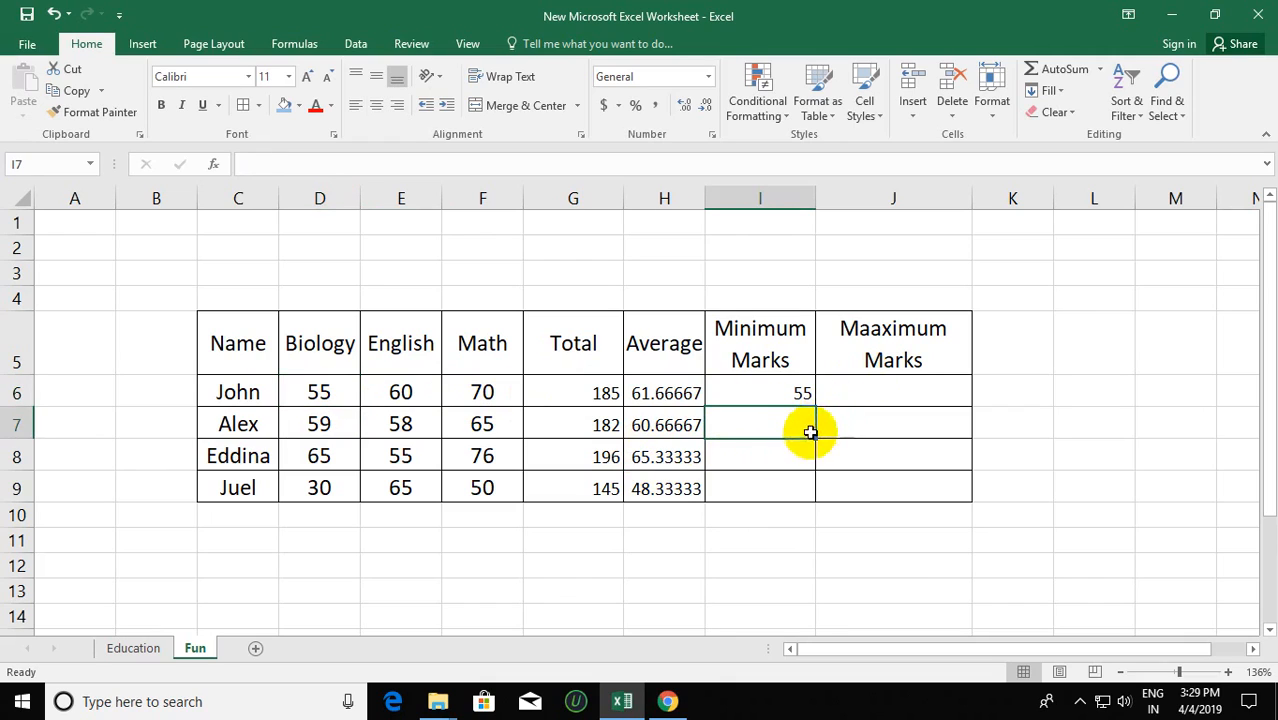
pyautogui.write('=')
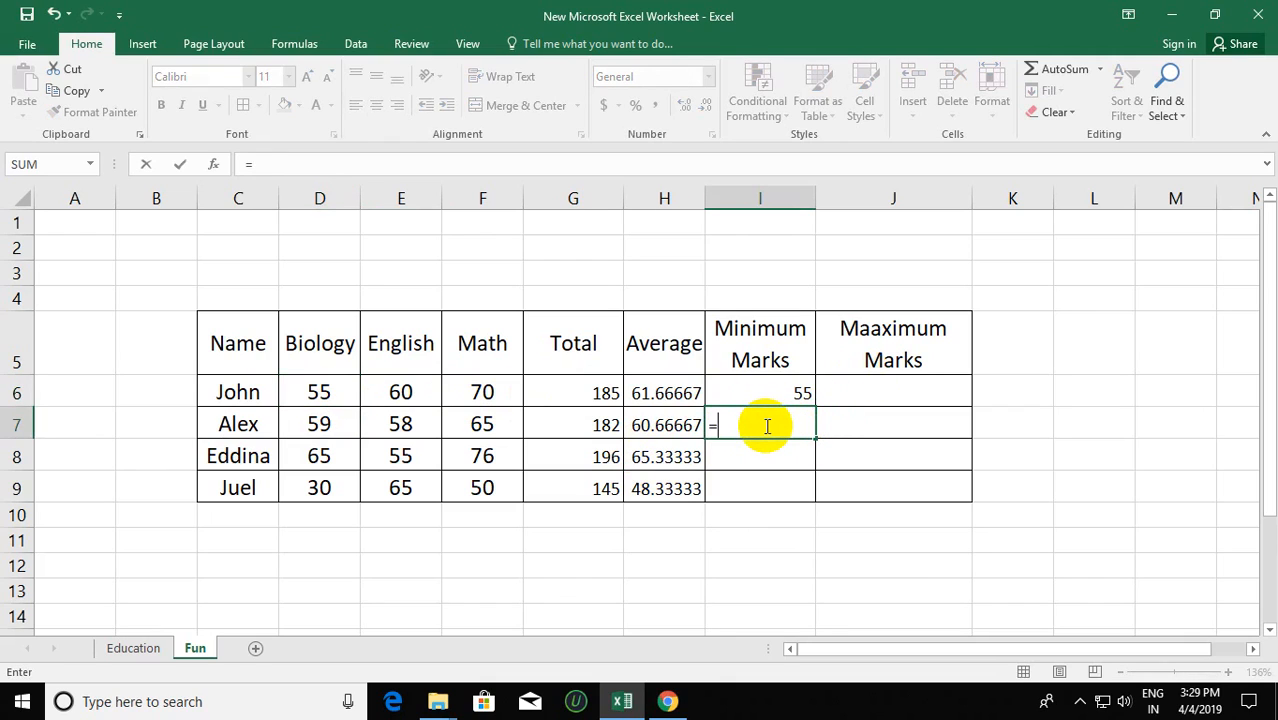
pyautogui.write('min')
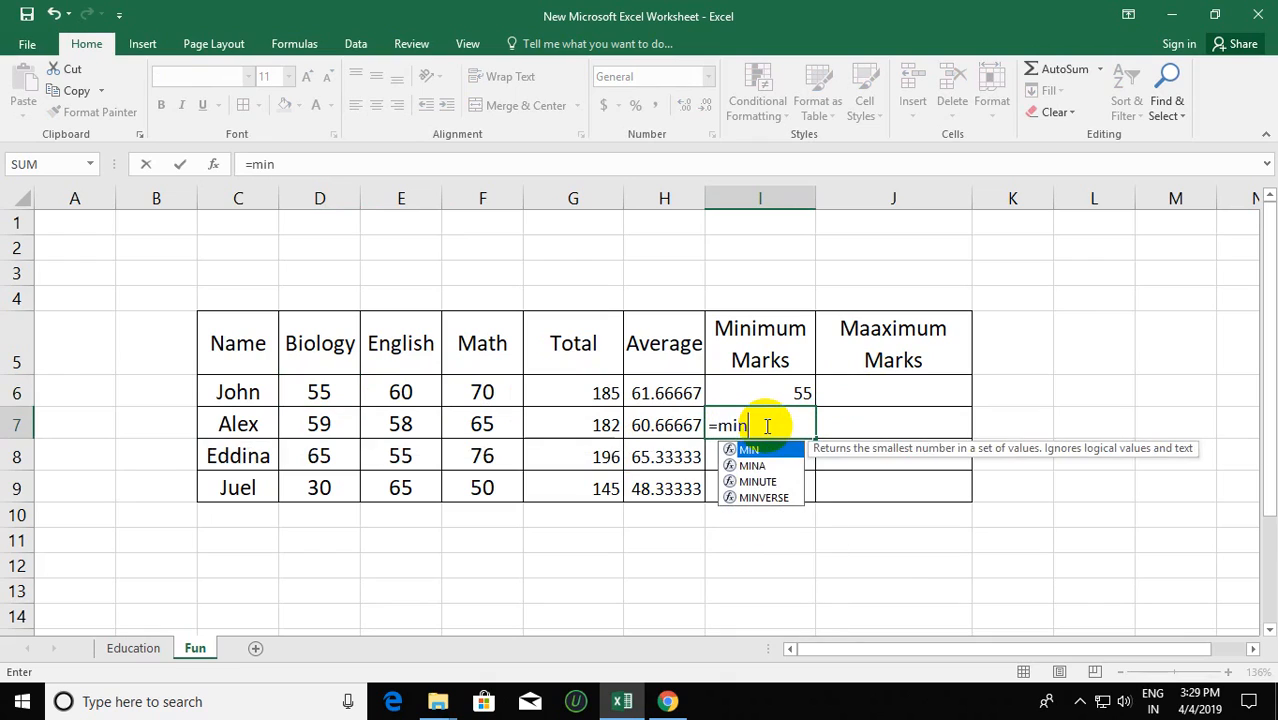
pyautogui.doubleClick(771, 452)
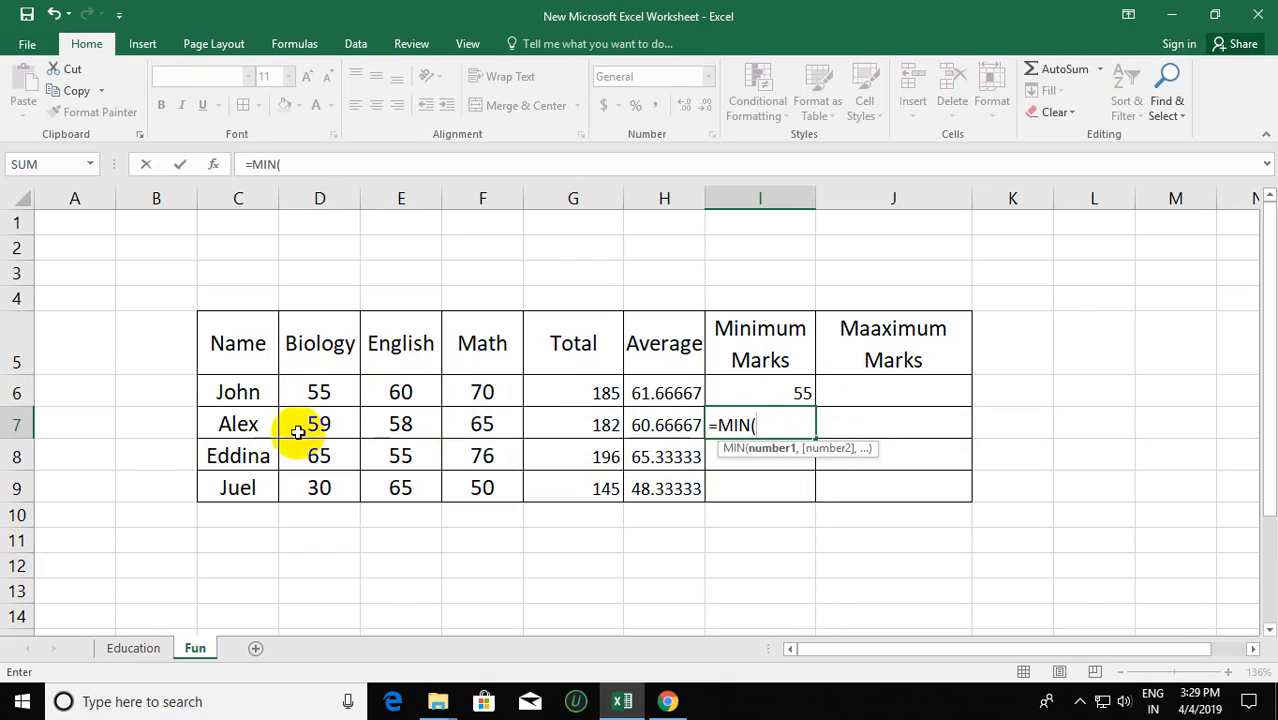
pyautogui.moveTo(300, 426); pyautogui.dragTo(470, 425)
pyautogui.press('Return')
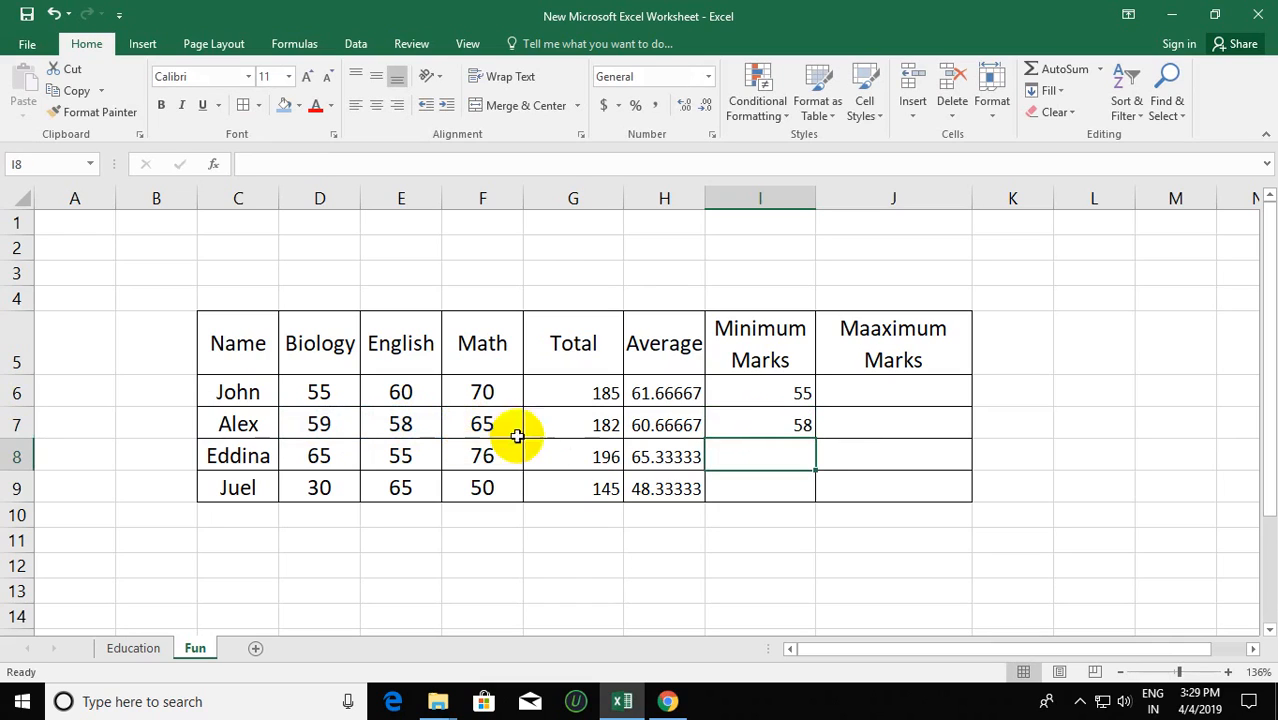
pyautogui.moveTo(765, 399); pyautogui.dragTo(815, 500)
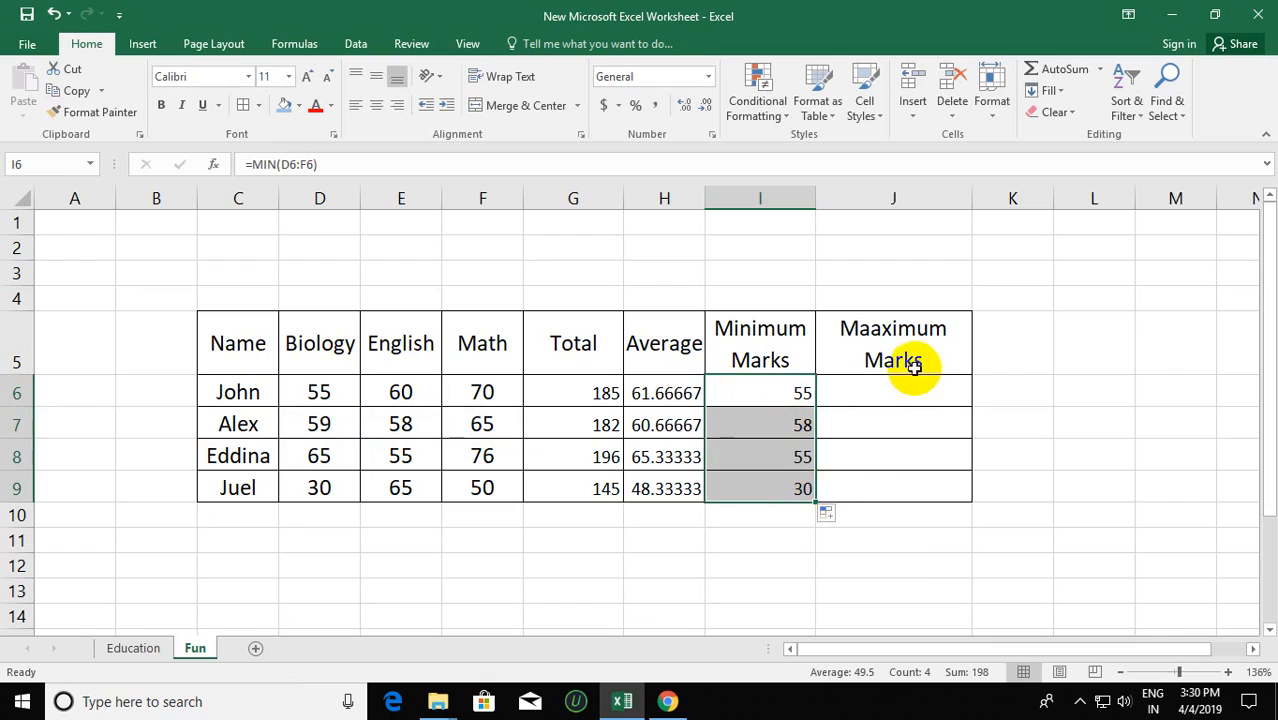
# - Correct the misspelled heading in J5 to read Maximum Marks
pyautogui.click(898, 391)
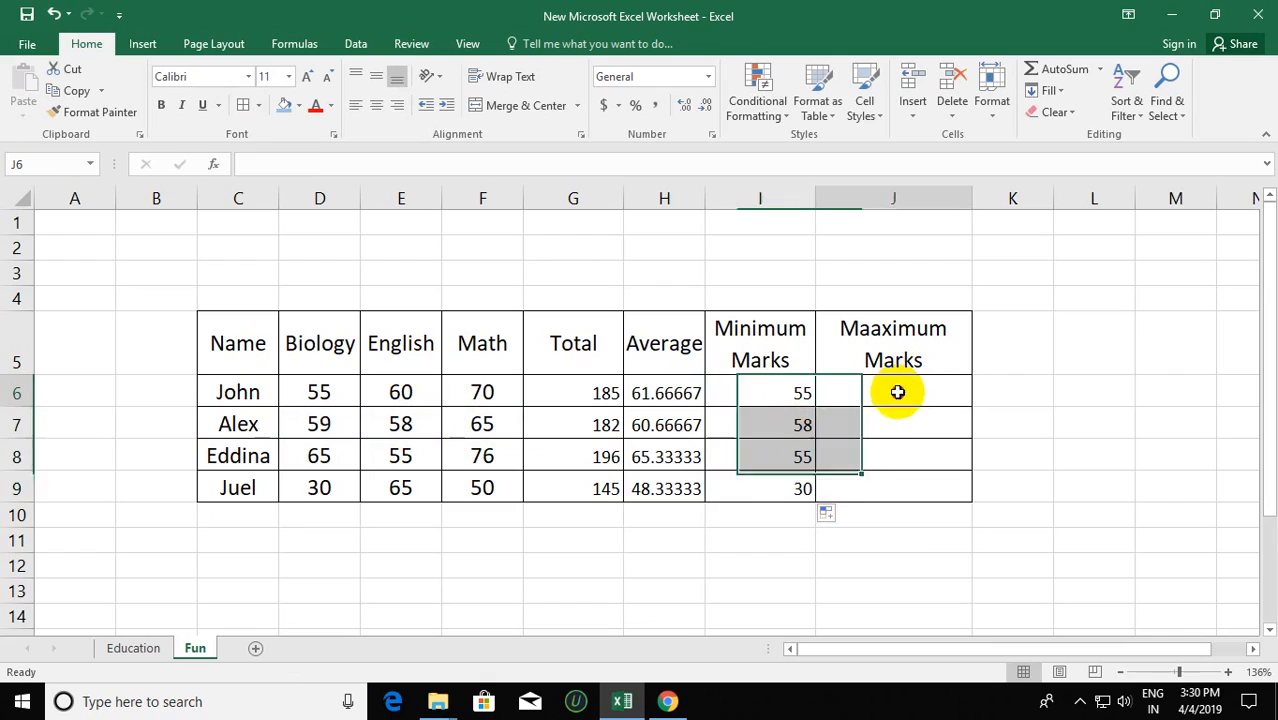
pyautogui.doubleClick(872, 328)
pyautogui.press('BackSpace')
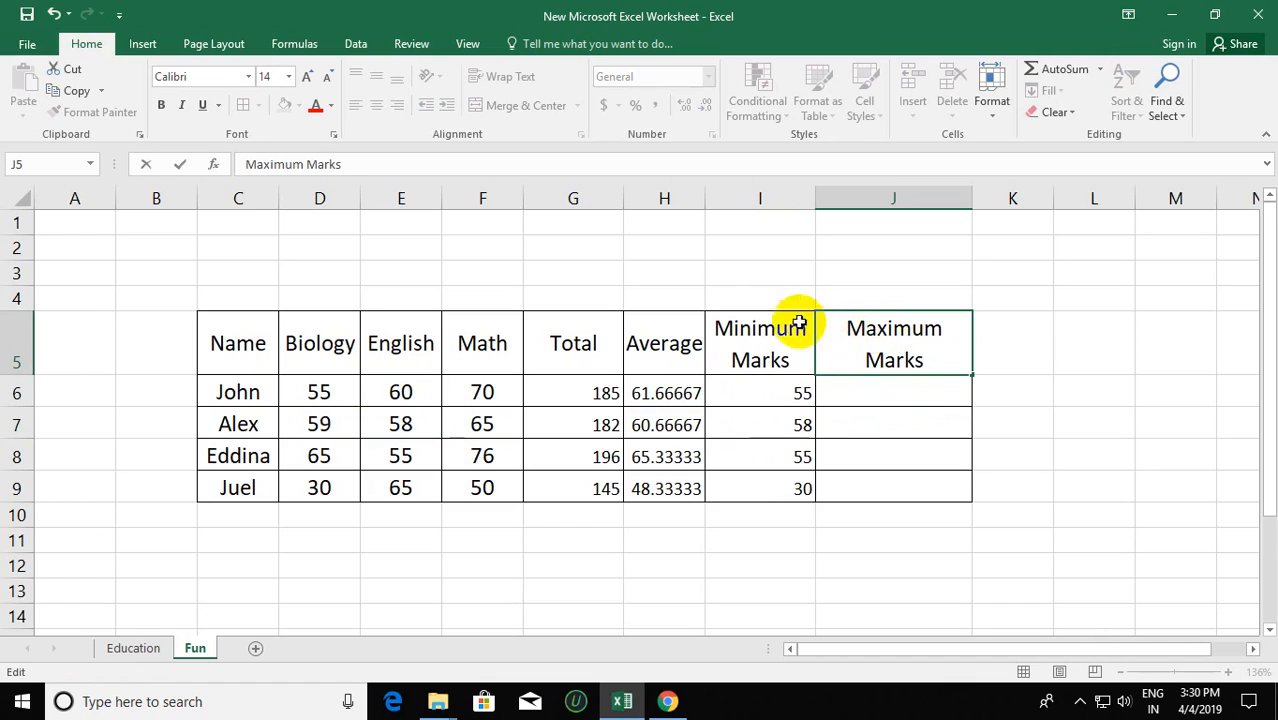
# - Calculate the first student's maximum mark in J6 with MAX over D6:F6 and fill the formula down to J9
pyautogui.click(884, 395)
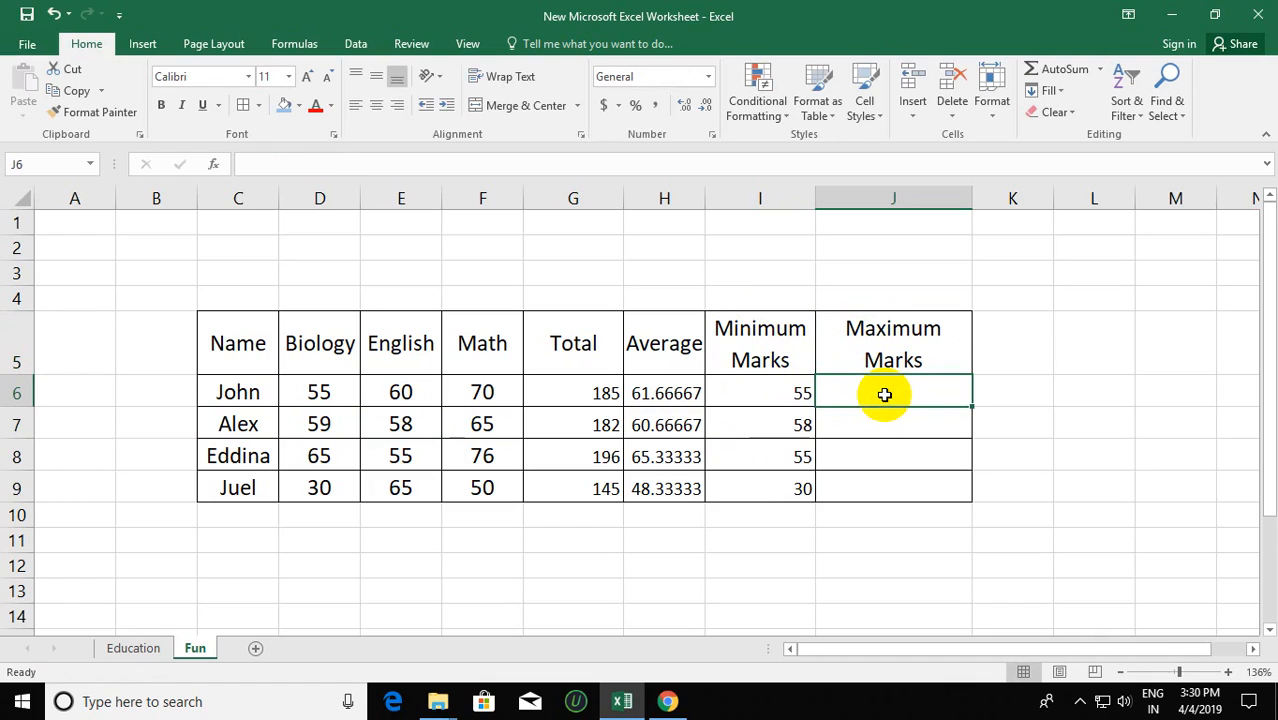
pyautogui.write('=max')
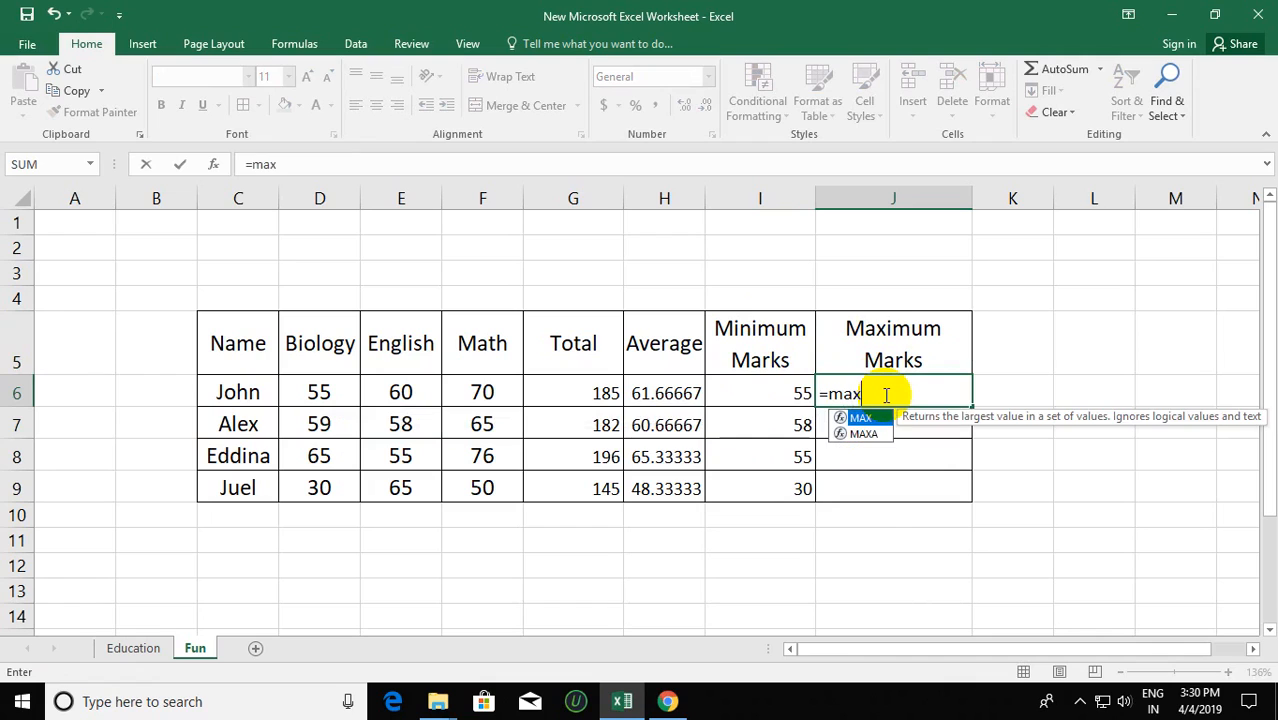
pyautogui.doubleClick(860, 418)
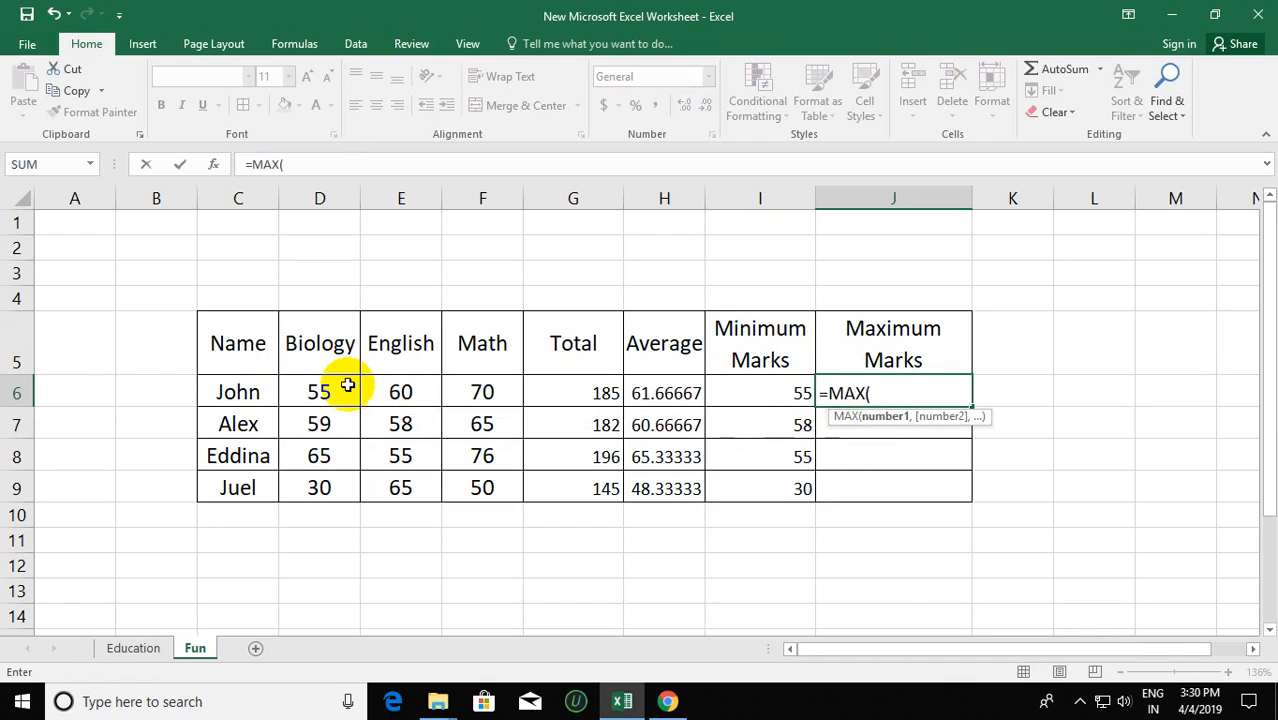
pyautogui.moveTo(313, 392); pyautogui.dragTo(467, 397)
pyautogui.press('Return')
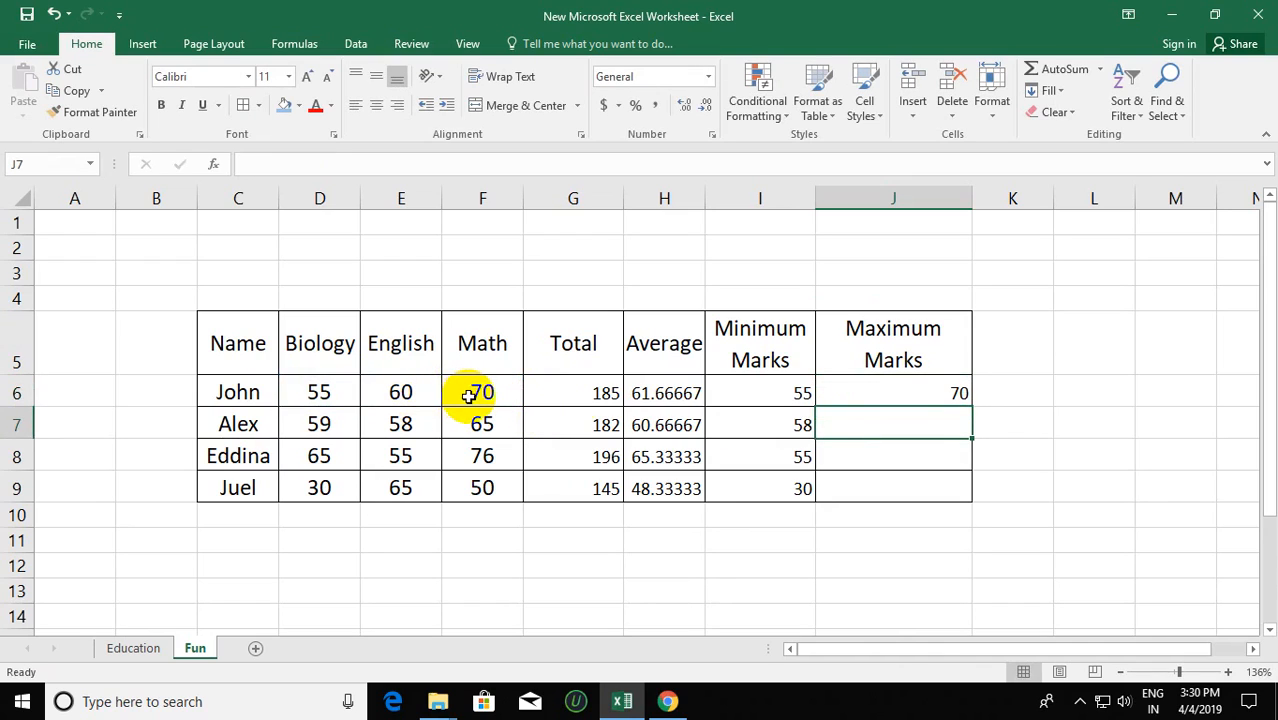
pyautogui.click(864, 394)
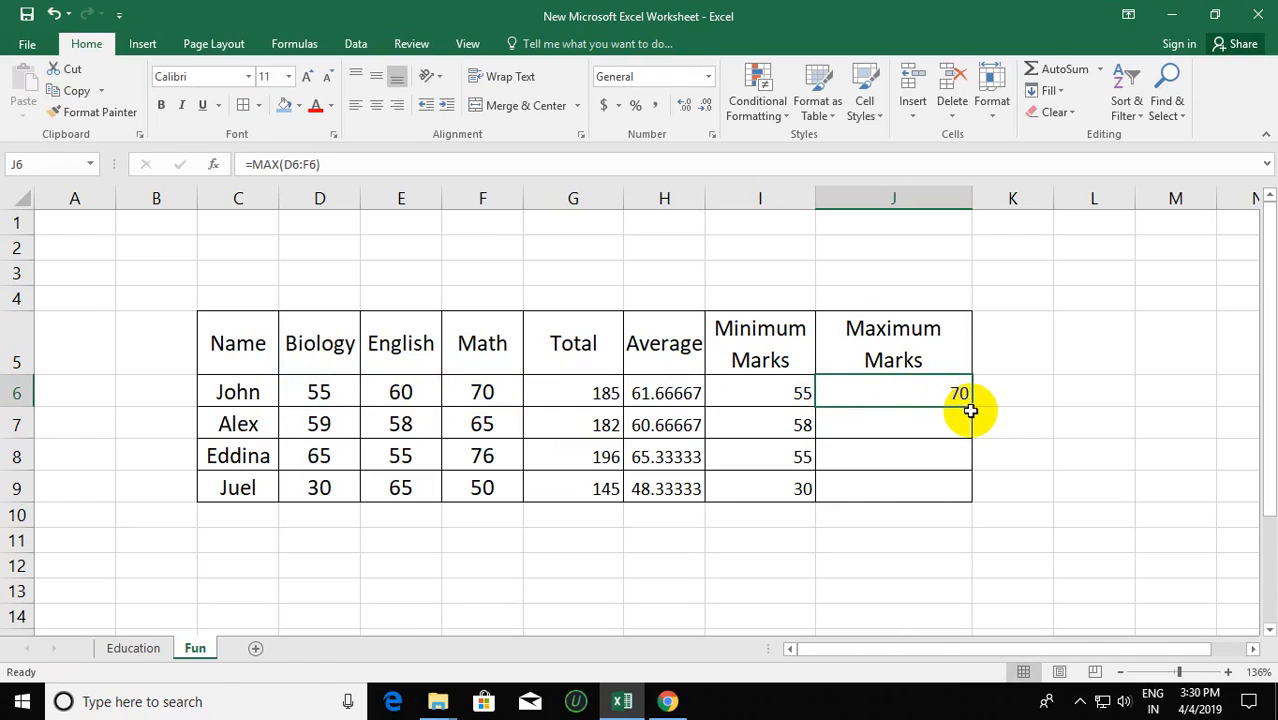
pyautogui.moveTo(967, 408); pyautogui.dragTo(971, 507)
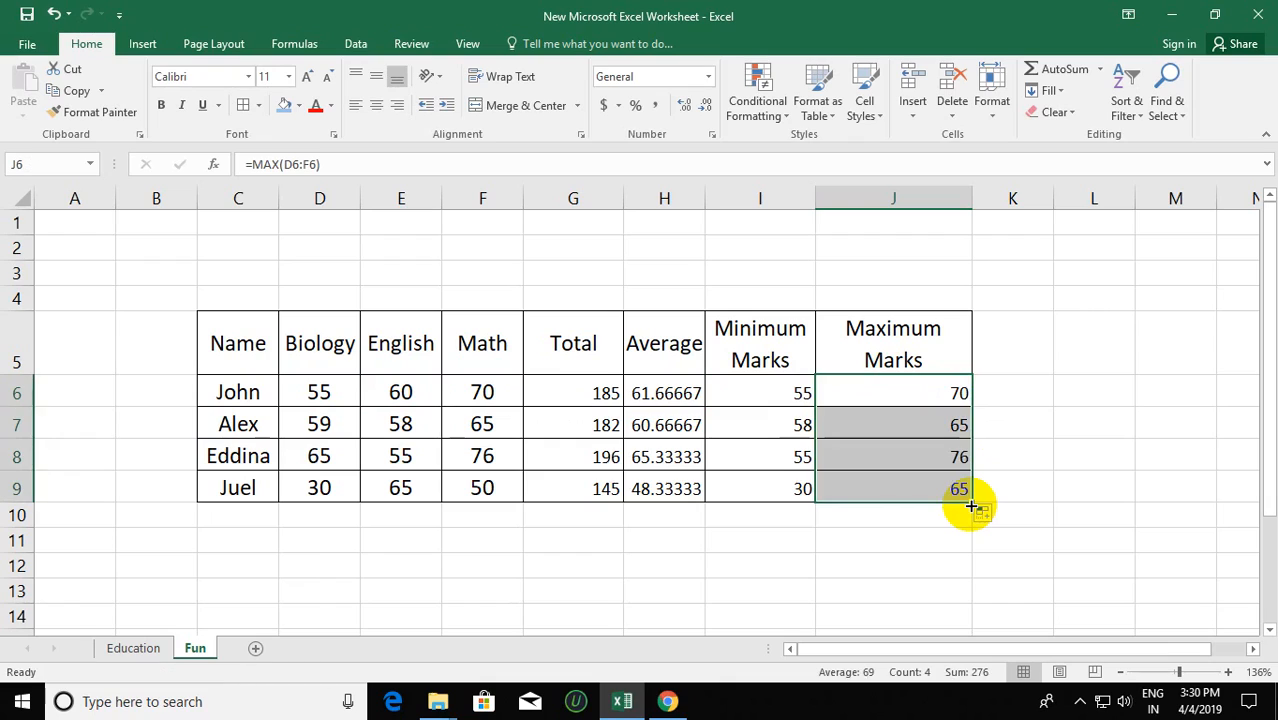
pyautogui.click(914, 548)
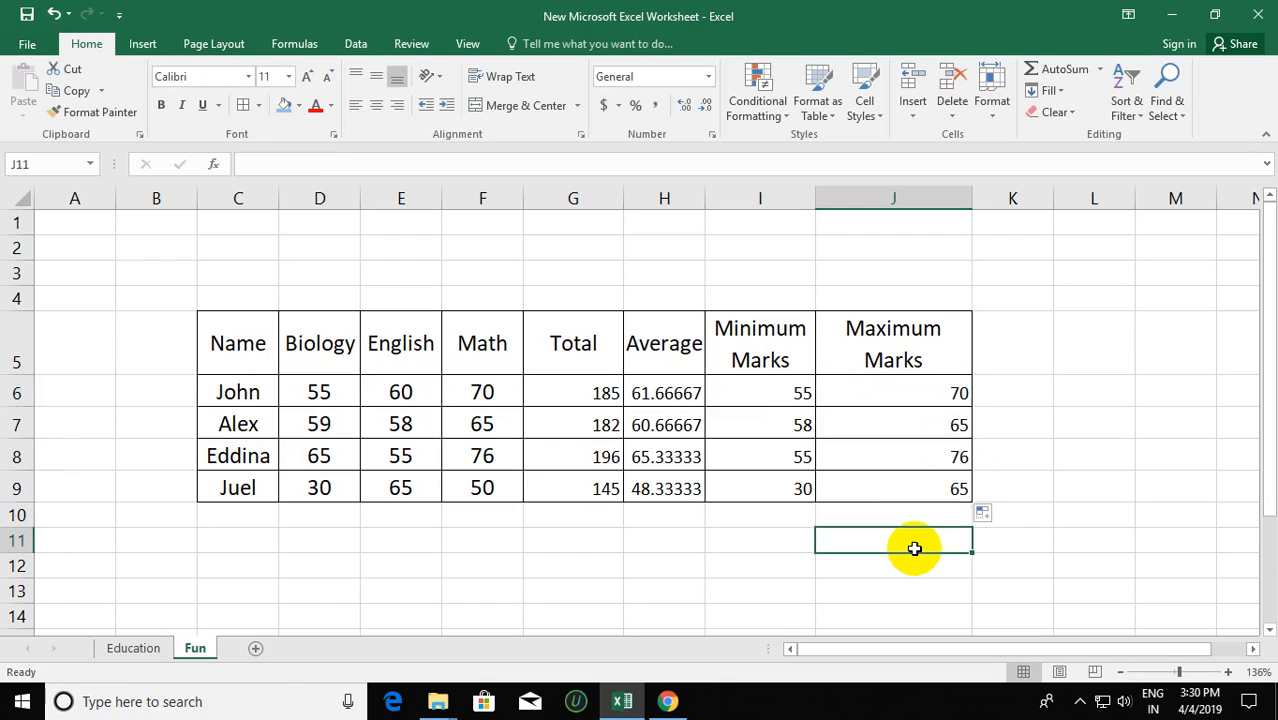